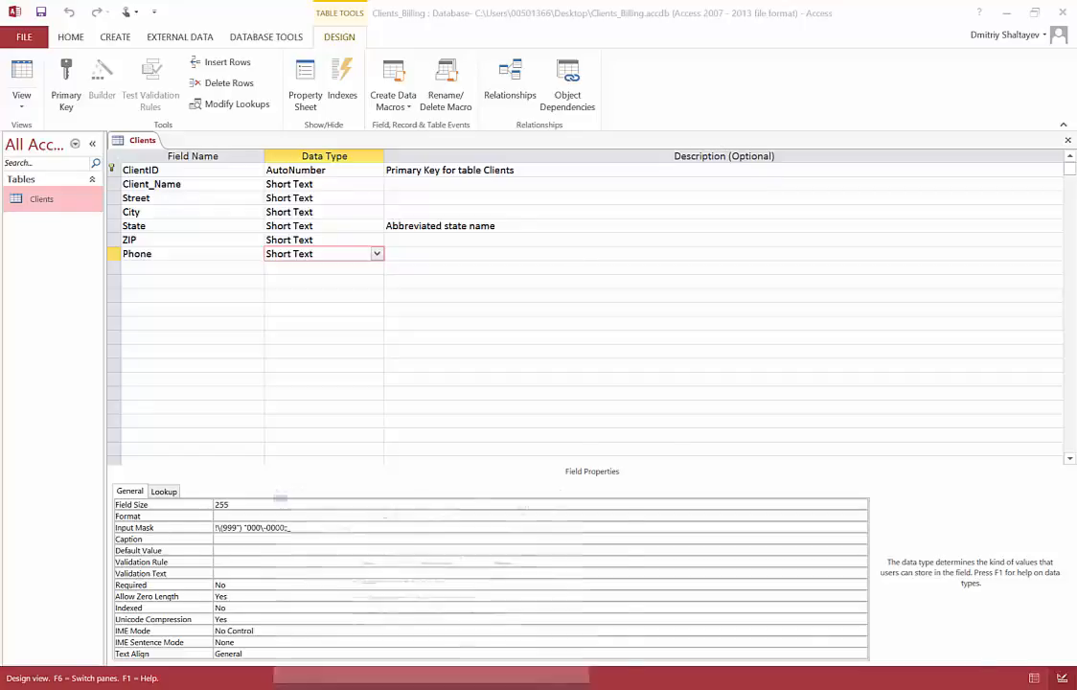
Switch to the Word database design document, highlight the Clients table's field list, and return to Access.
{"action": "key", "text": "alt+Tab"}
{"action": "mouse_move", "coordinate": [432, 688]}
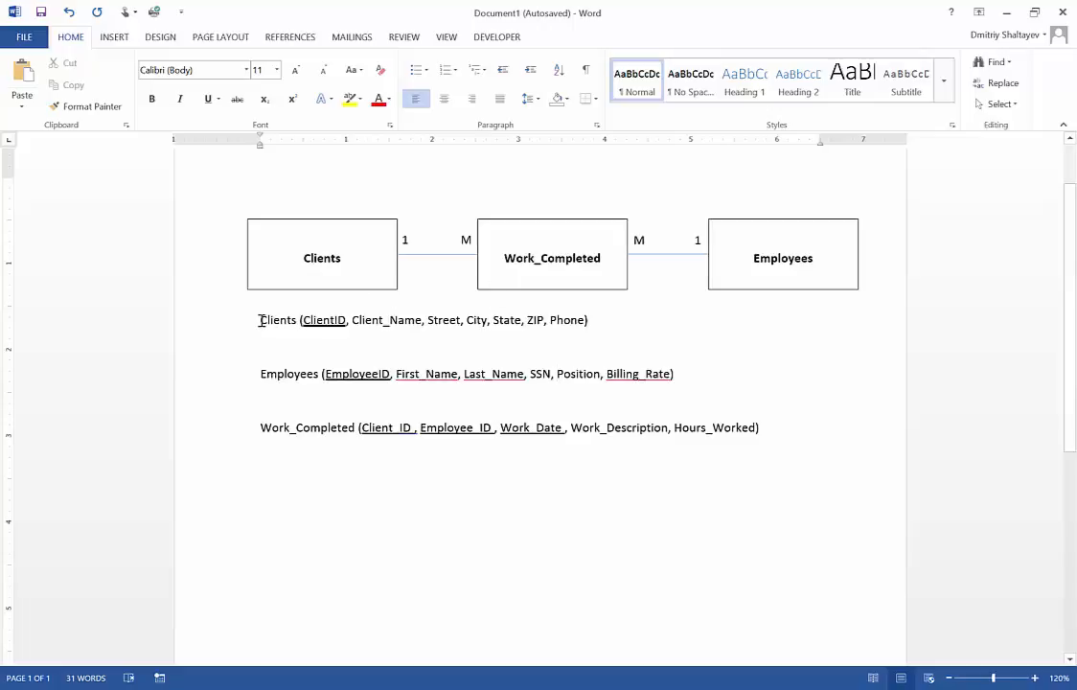
{"action": "left_click_drag", "start_coordinate": [260, 320], "coordinate": [589, 314]}
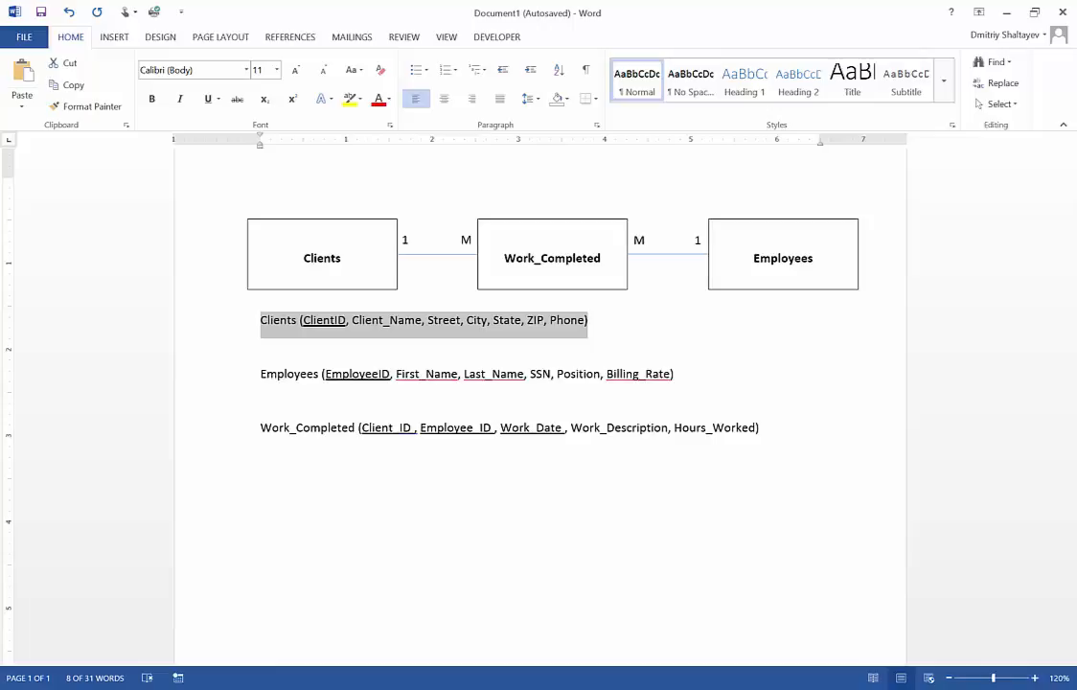
{"action": "left_click", "coordinate": [433, 688]}
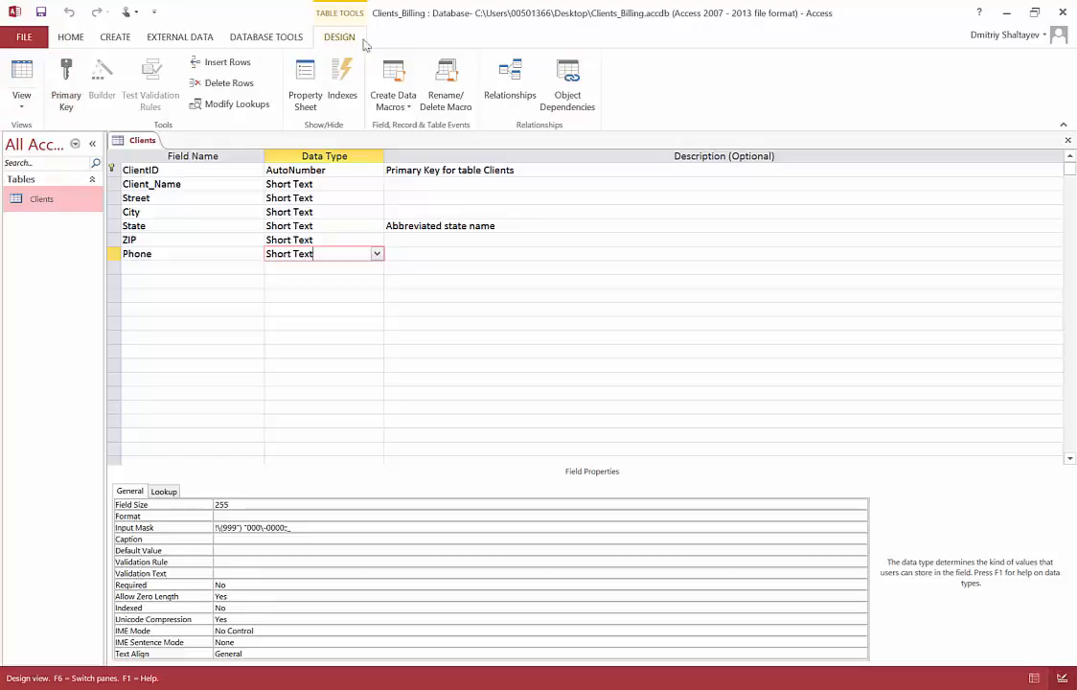
Show the Clients table in Datasheet View and try to enter 1 as the ClientID.
{"action": "left_click", "coordinate": [21, 109]}
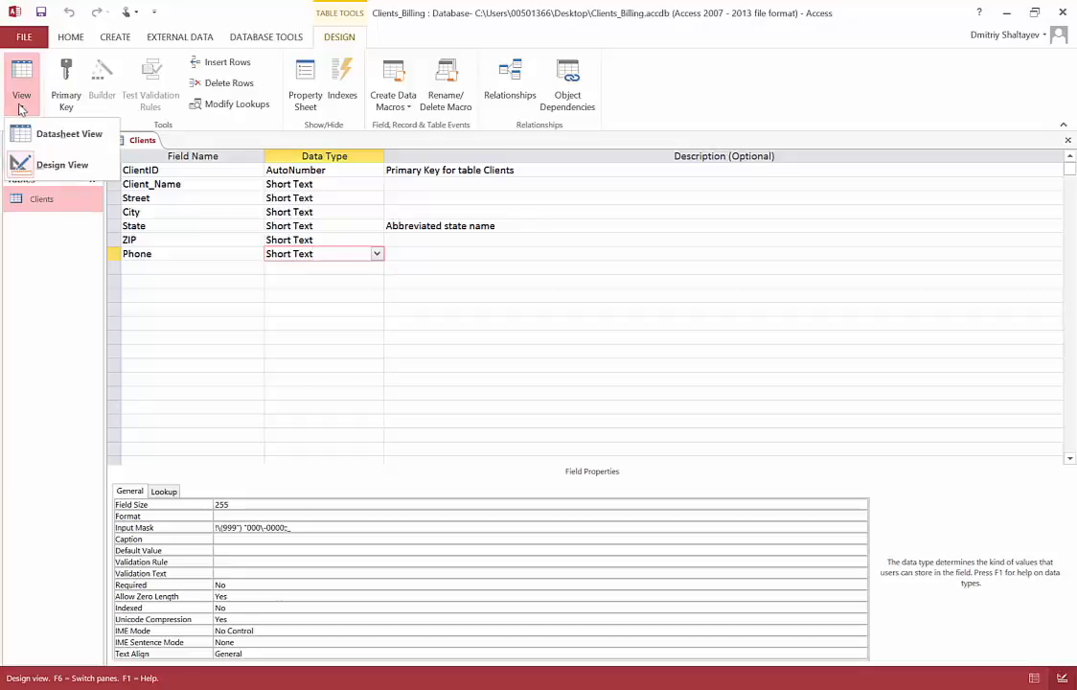
{"action": "left_click", "coordinate": [69, 134]}
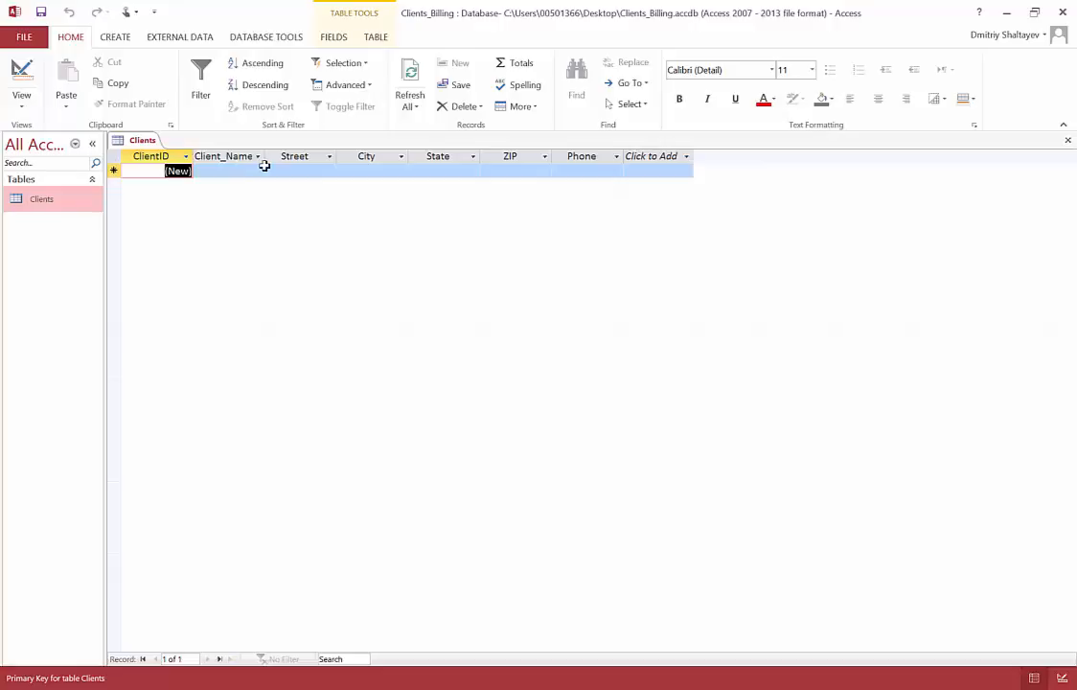
{"action": "key", "text": "1"}
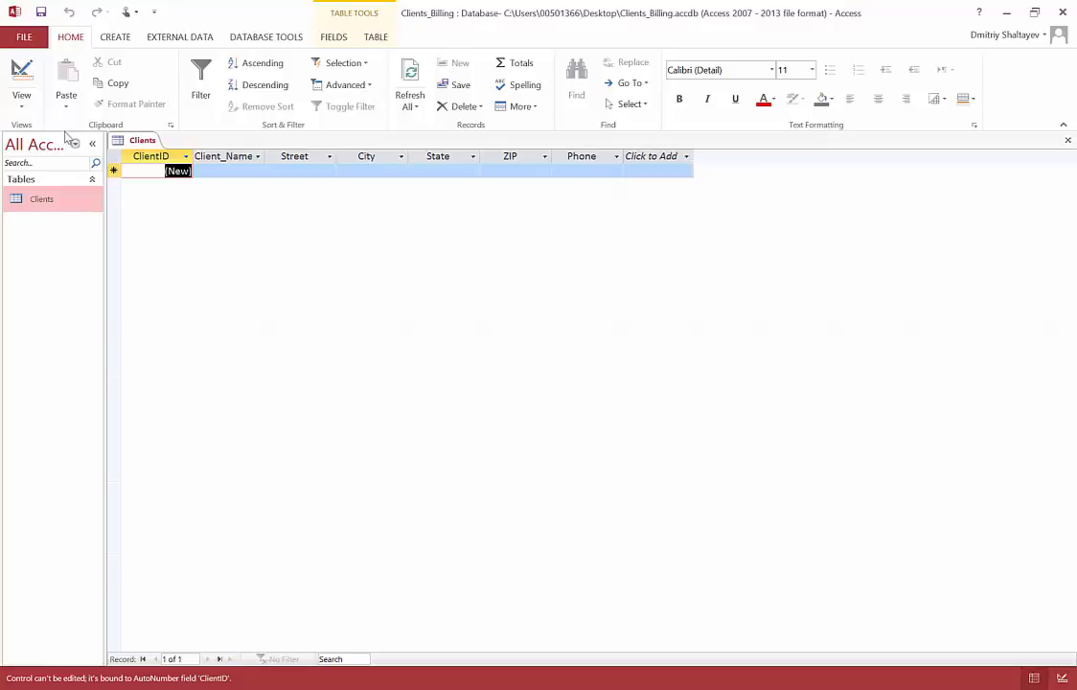
Check the ClientID field's data type in Design View and return to Datasheet View.
{"action": "left_click", "coordinate": [21, 100]}
{"action": "left_click", "coordinate": [63, 167]}
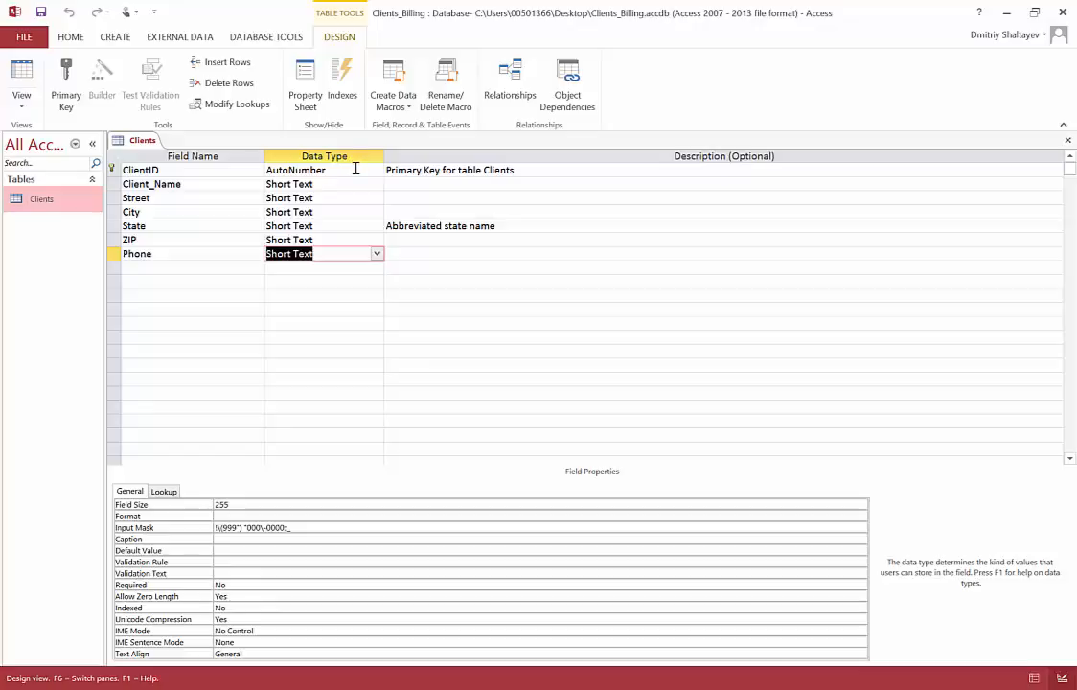
{"action": "left_click", "coordinate": [21, 100]}
{"action": "left_click", "coordinate": [57, 134]}
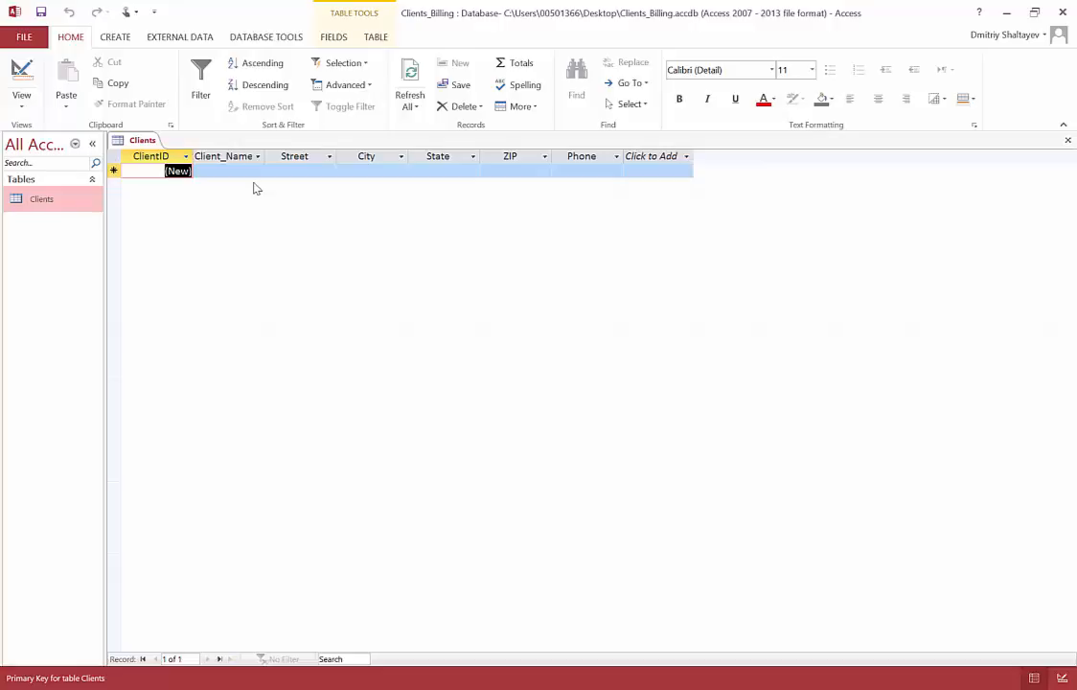
Widen the Client_Name column and enter ABC, LLC as the first record's client name.
{"action": "left_click", "coordinate": [247, 173]}
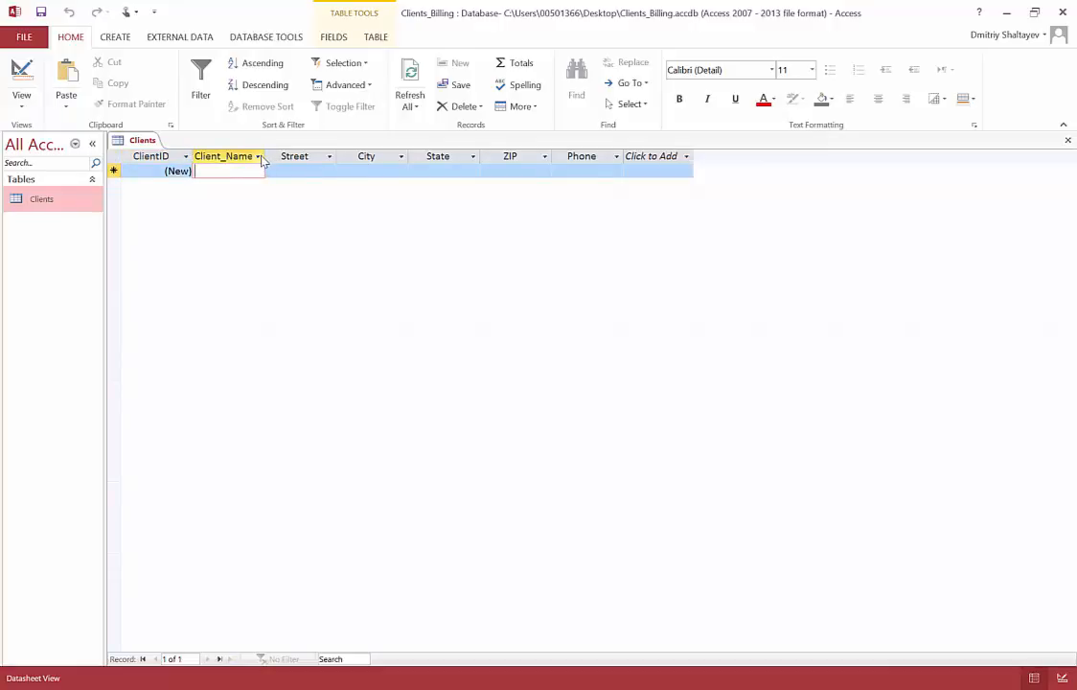
{"action": "left_click_drag", "start_coordinate": [264, 155], "coordinate": [301, 153]}
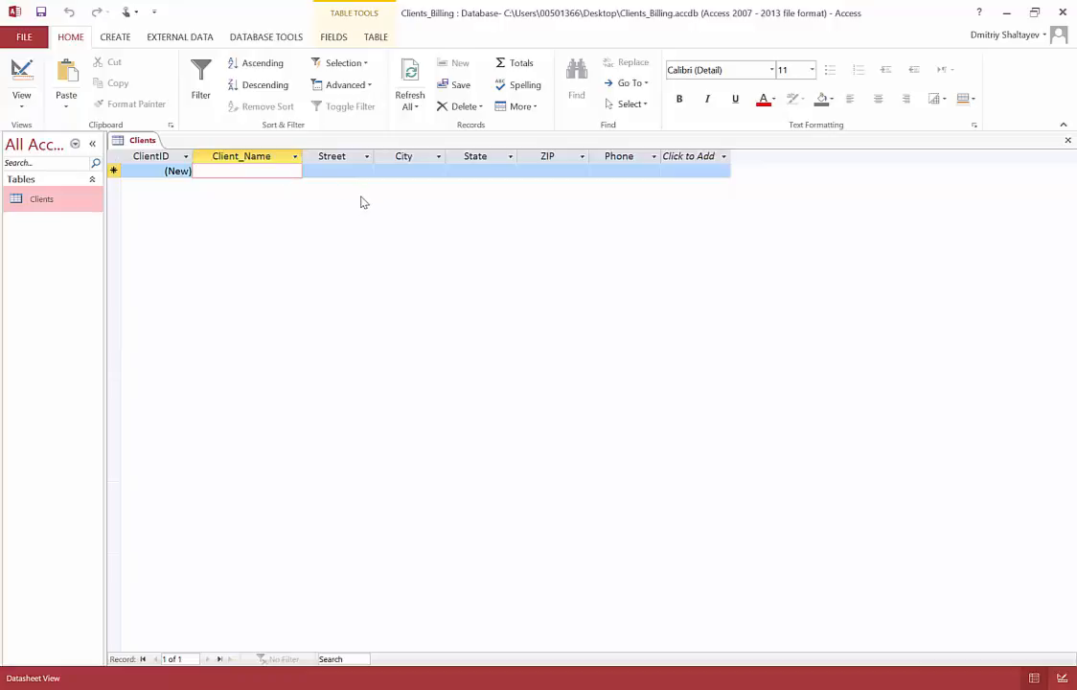
{"action": "type", "text": "A"}
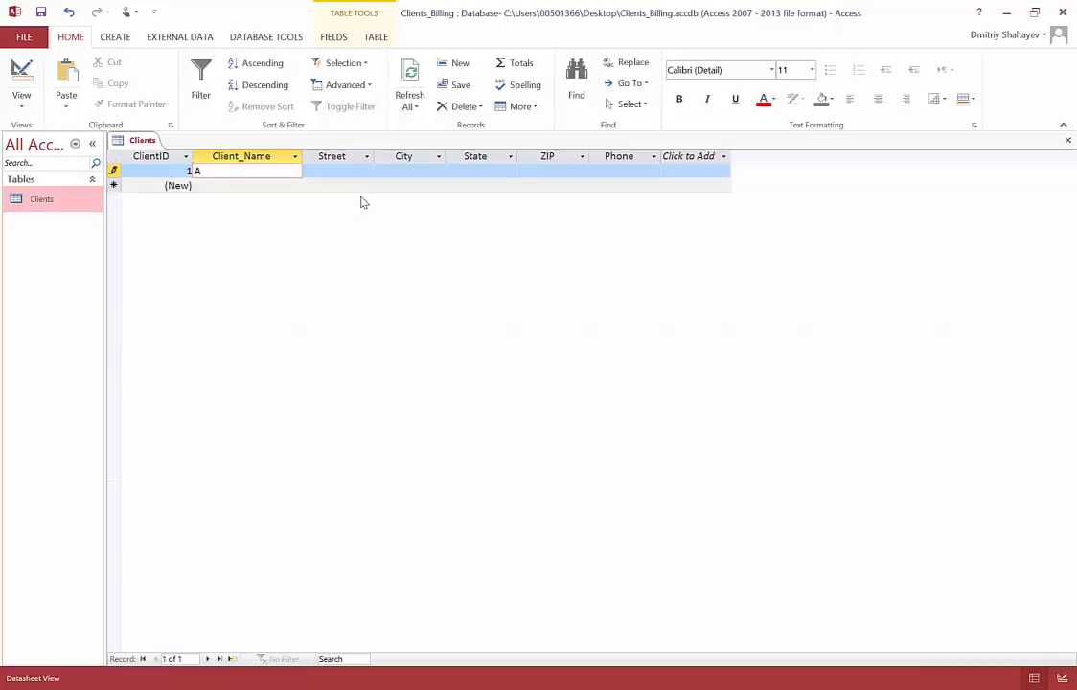
{"action": "type", "text": "BC, LLC"}
Widen the Street column and enter the street address for ABC, LLC.
{"action": "left_click_drag", "start_coordinate": [373, 155], "coordinate": [415, 161]}
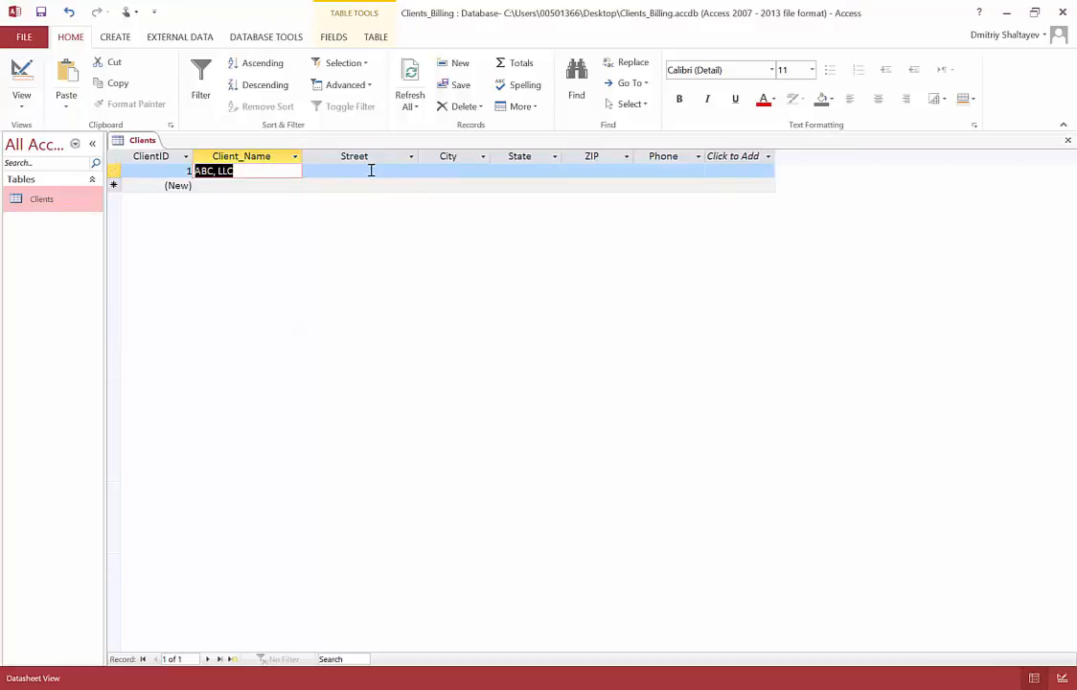
{"action": "left_click", "coordinate": [370, 171]}
{"action": "type", "text": "1"}
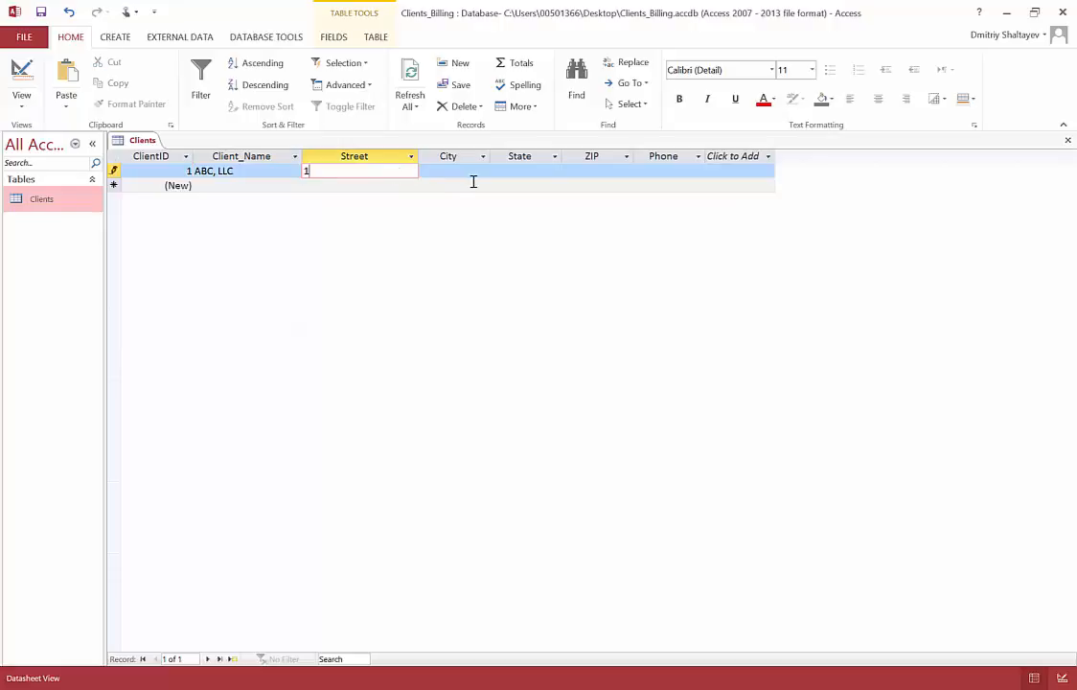
{"action": "type", "text": " Main Street"}
Widen the City column and enter Newport News as the city for ABC, LLC.
{"action": "left_click", "coordinate": [474, 156]}
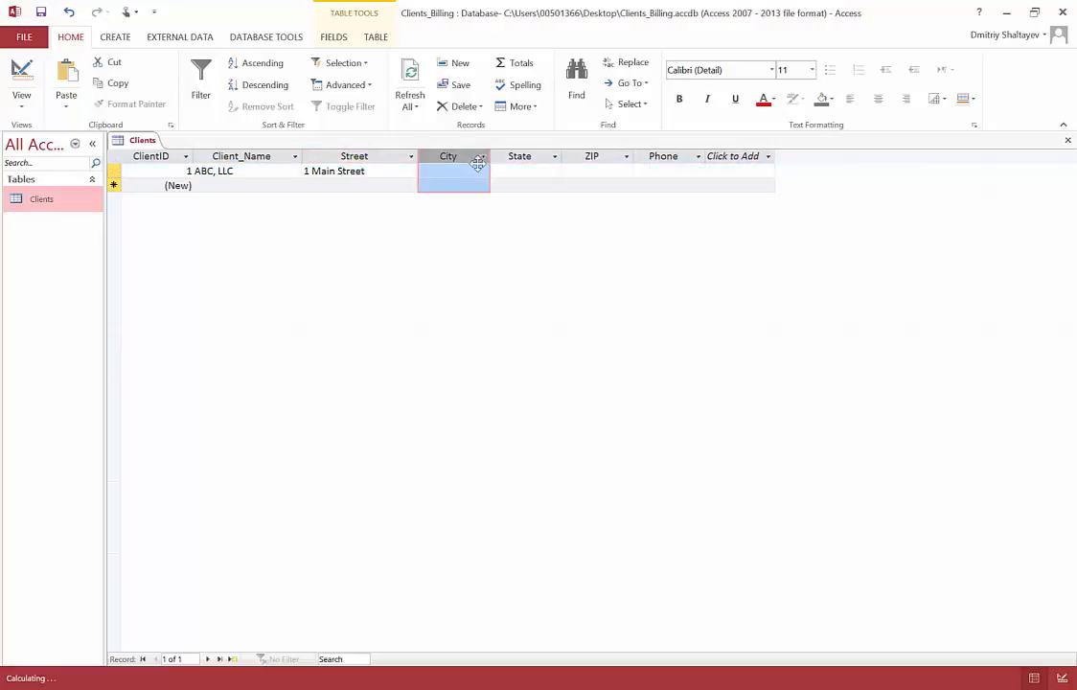
{"action": "left_click_drag", "start_coordinate": [490, 156], "coordinate": [517, 156]}
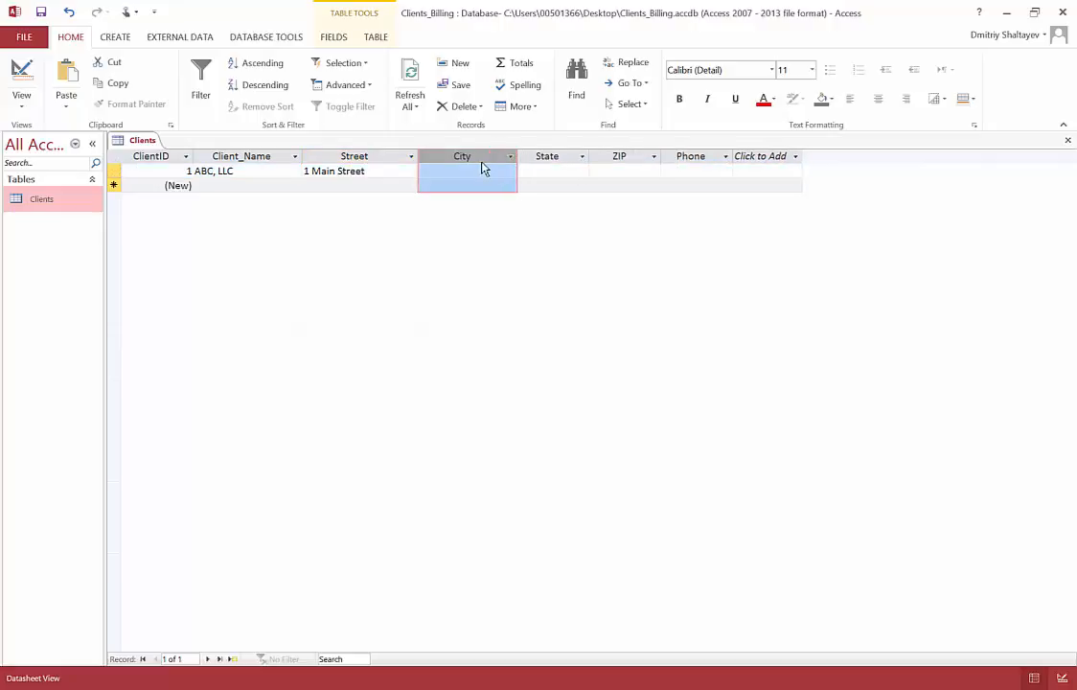
{"action": "left_click", "coordinate": [484, 171]}
{"action": "type", "text": "Ne"}
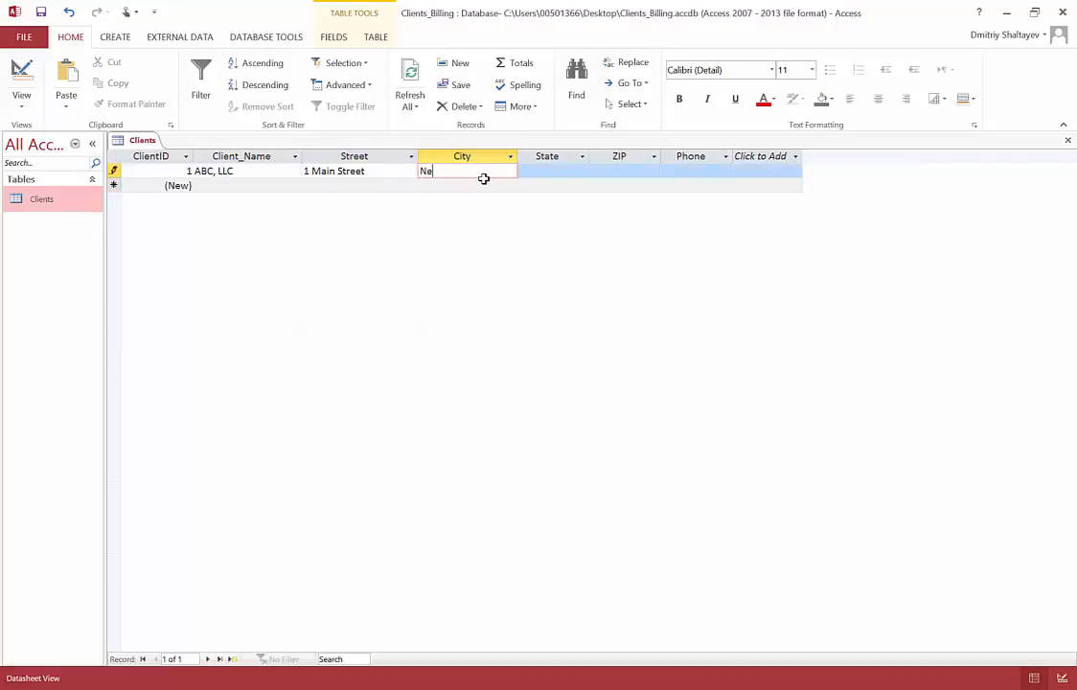
{"action": "type", "text": "wport Ne"}
{"action": "type", "text": "ws"}
Enter VI as the State value for ABC, LLC.
{"action": "left_click", "coordinate": [574, 173]}
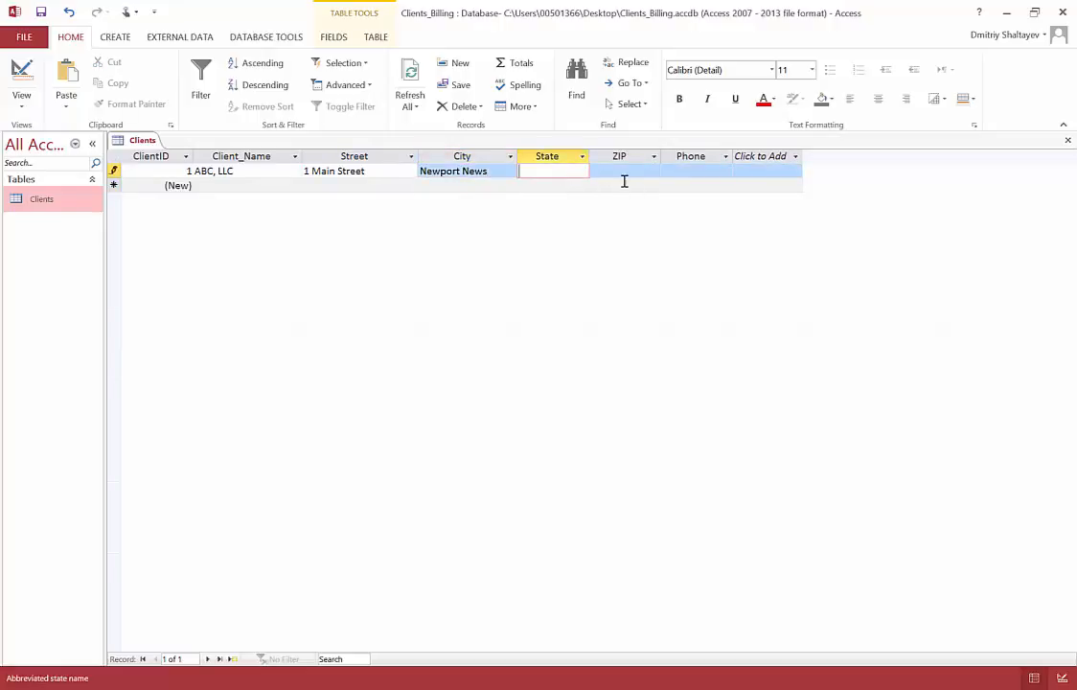
{"action": "type", "text": "VI"}
{"action": "key", "text": "Tab"}
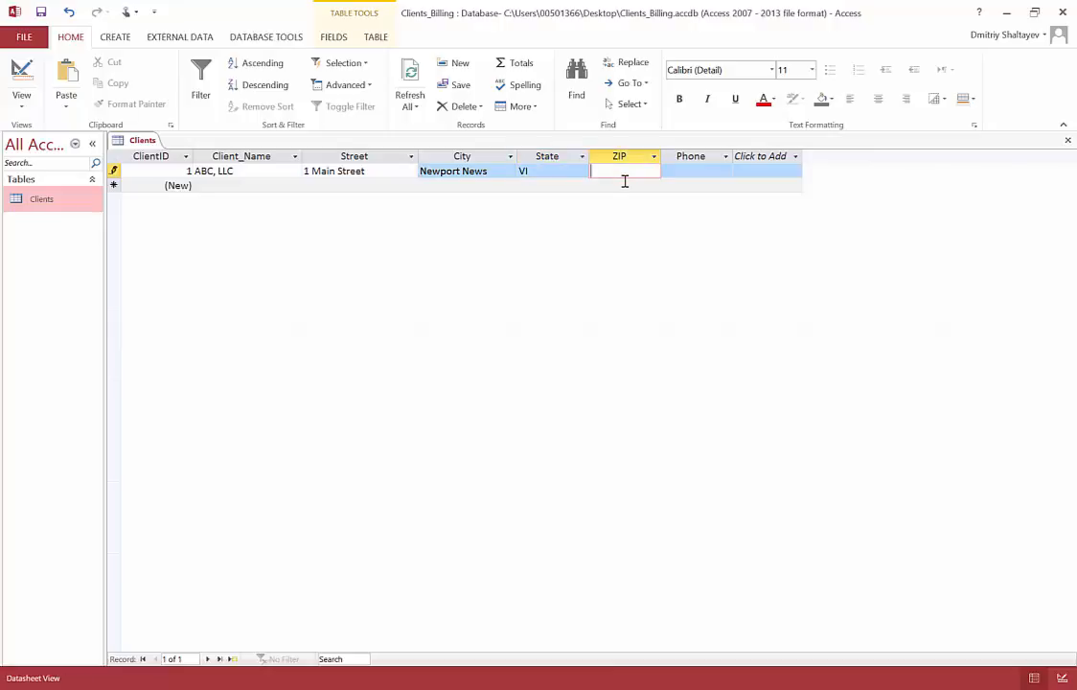
Check the State field's Field Size property in Design View and return to Datasheet View.
{"action": "left_click", "coordinate": [21, 105]}
{"action": "left_click", "coordinate": [52, 164]}
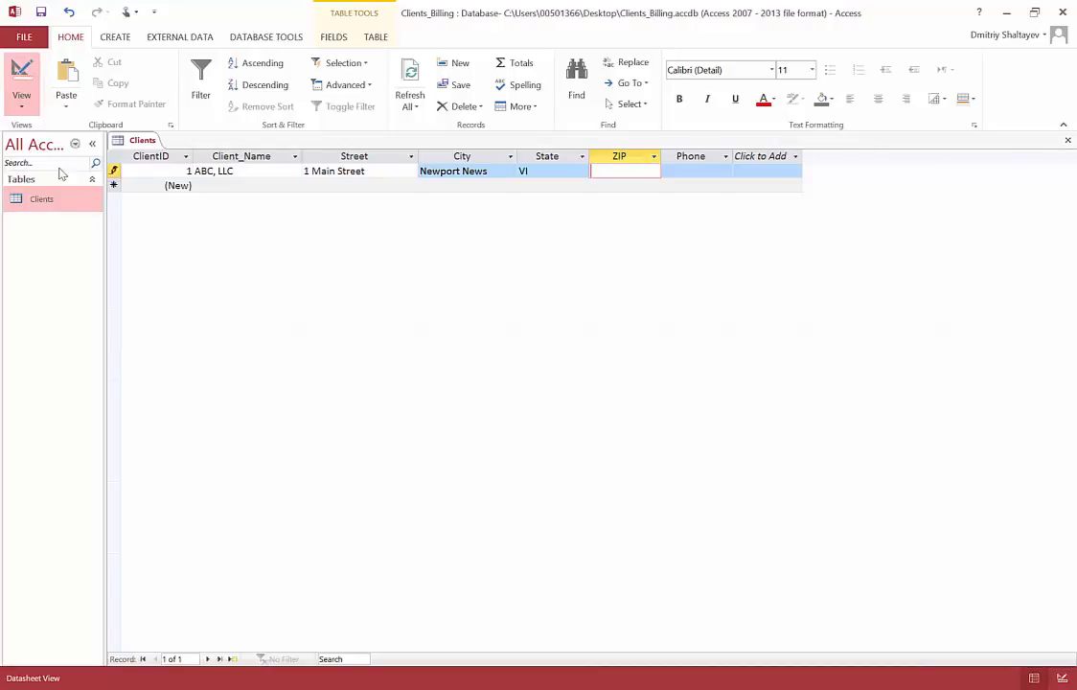
{"action": "left_click", "coordinate": [317, 225]}
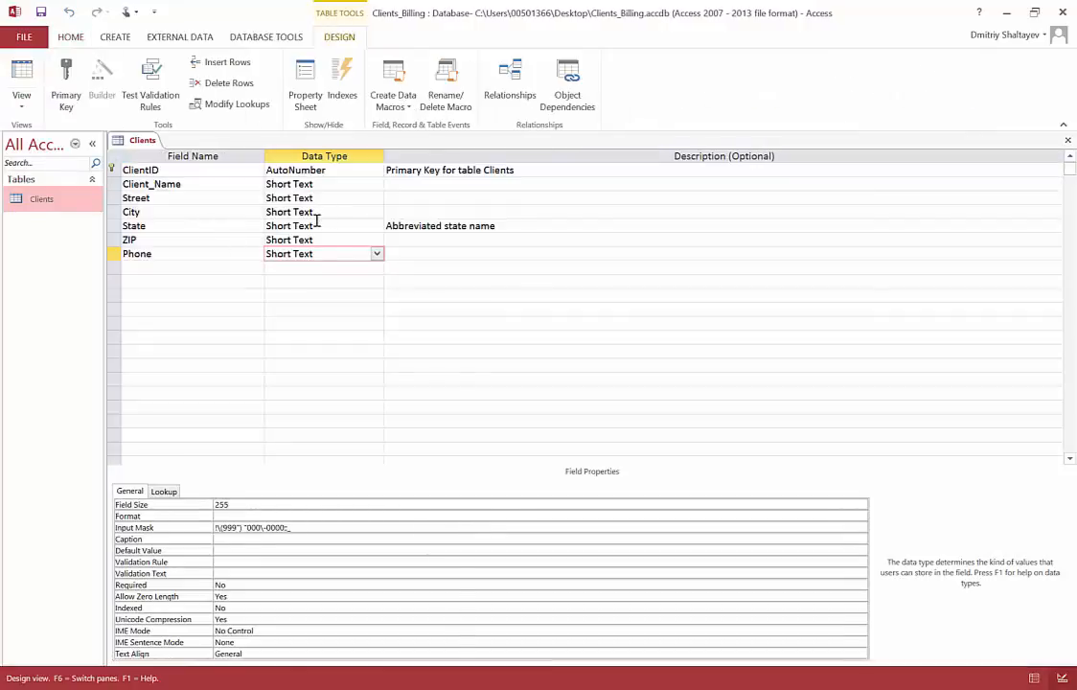
{"action": "left_click", "coordinate": [242, 505]}
{"action": "double_click", "coordinate": [218, 504]}
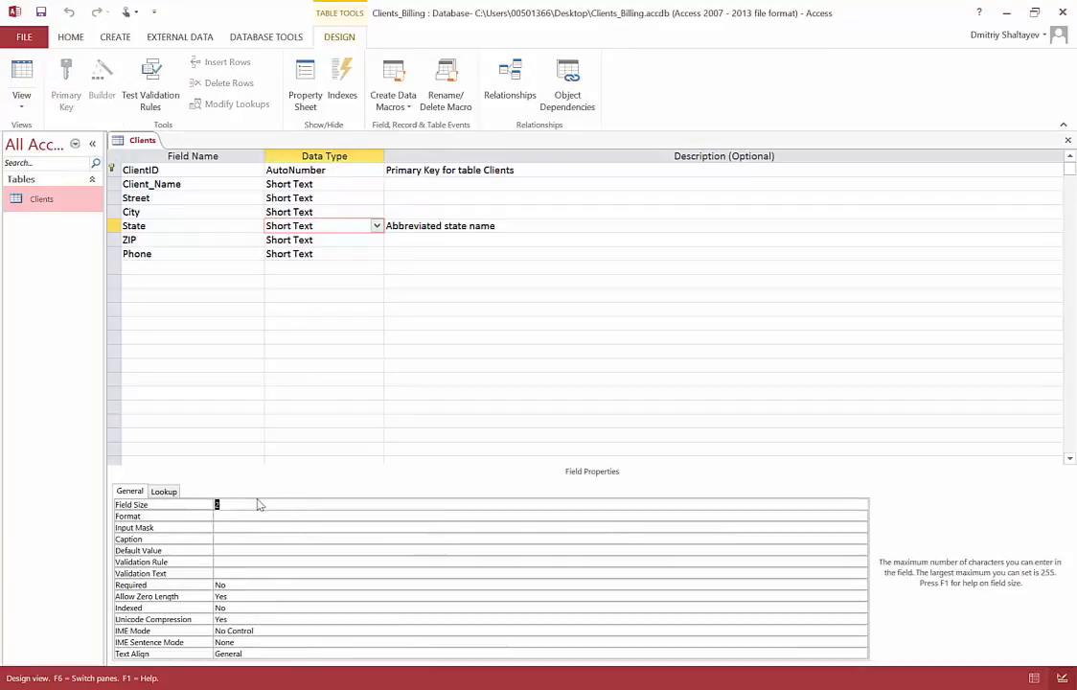
{"action": "left_click", "coordinate": [35, 111]}
{"action": "left_click", "coordinate": [48, 135]}
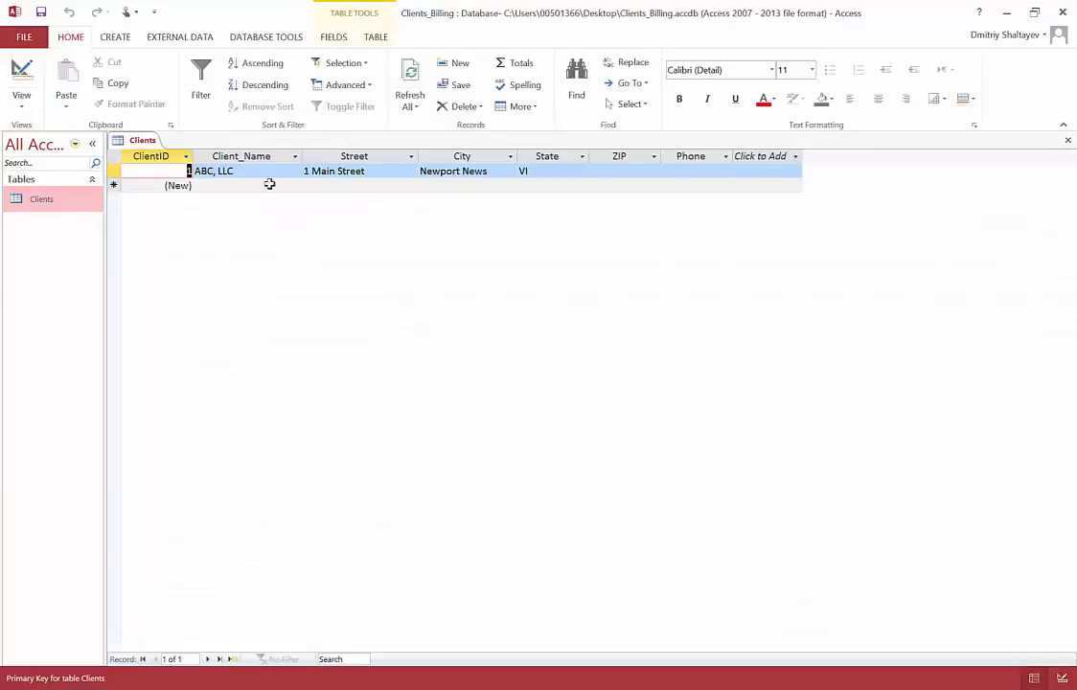
Correct the State value for ABC, LLC to VA.
{"action": "left_click", "coordinate": [571, 172]}
{"action": "key", "text": "BackSpace"}
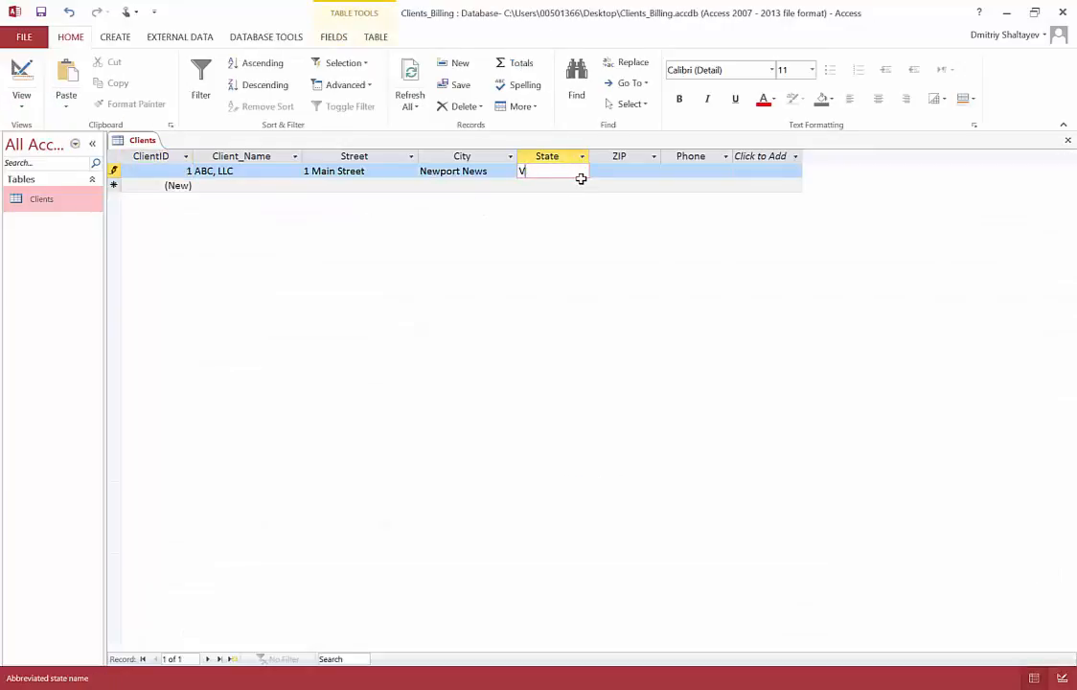
{"action": "type", "text": "A"}
Check the ZIP field's Input Mask property in Design View and return to Datasheet View.
{"action": "left_click", "coordinate": [628, 171]}
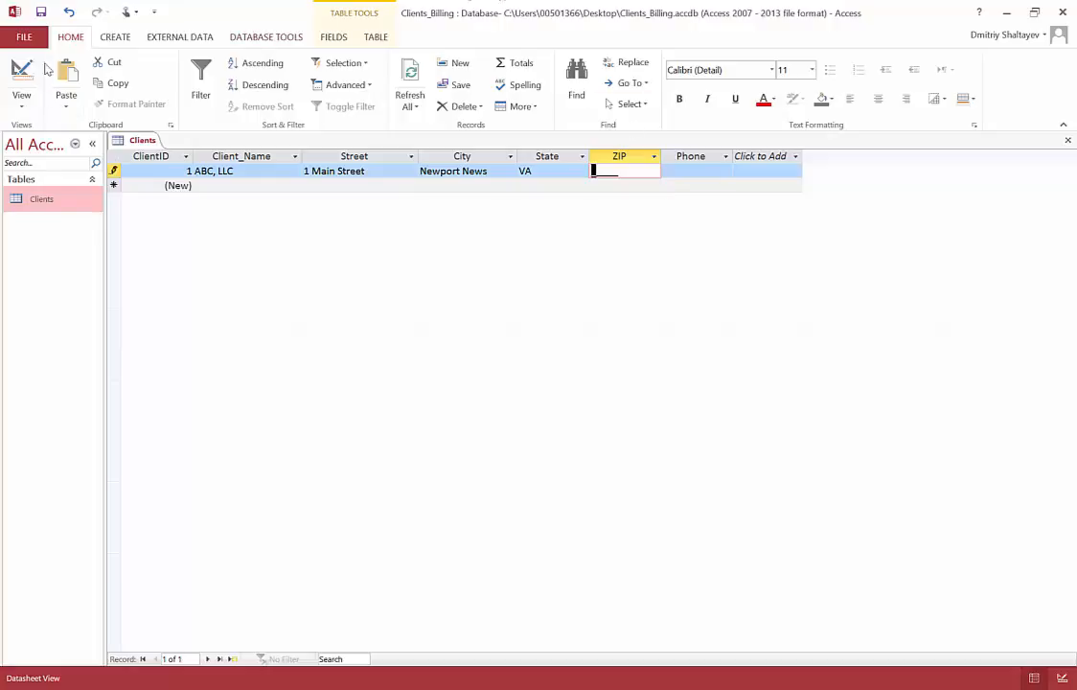
{"action": "left_click", "coordinate": [23, 112]}
{"action": "left_click", "coordinate": [48, 164]}
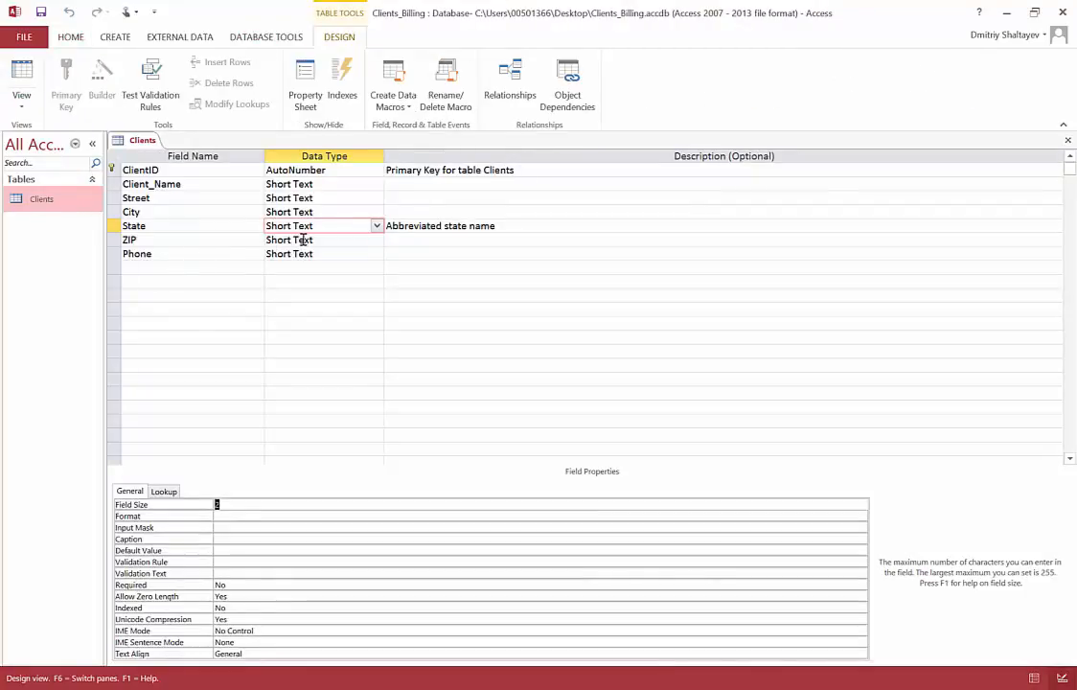
{"action": "left_click", "coordinate": [290, 240]}
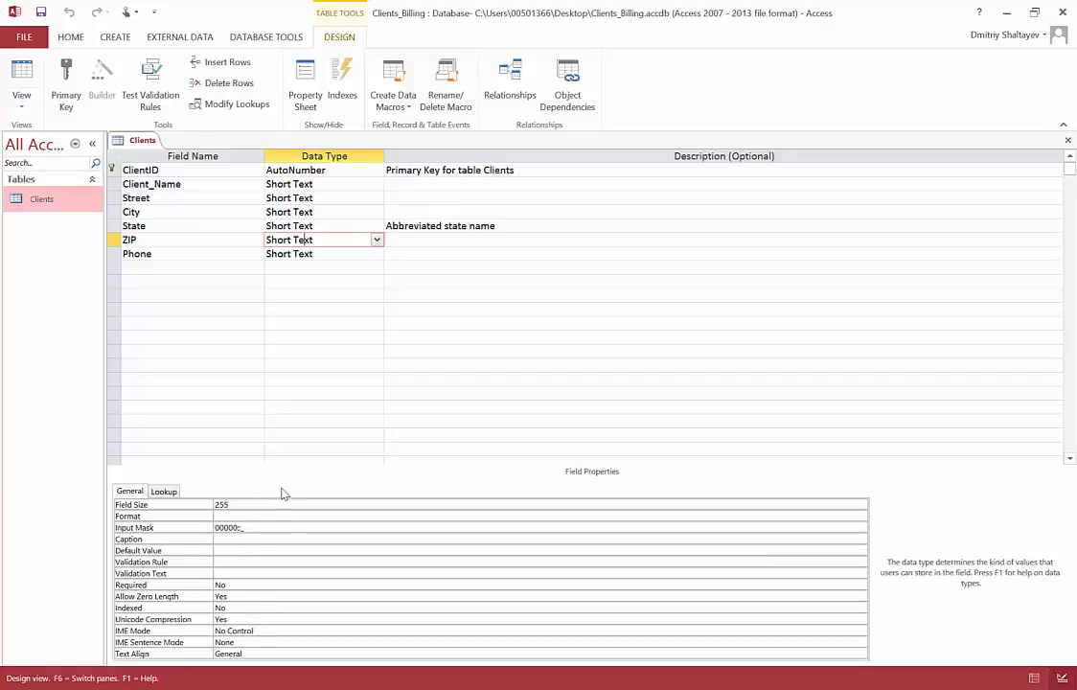
{"action": "left_click", "coordinate": [241, 527]}
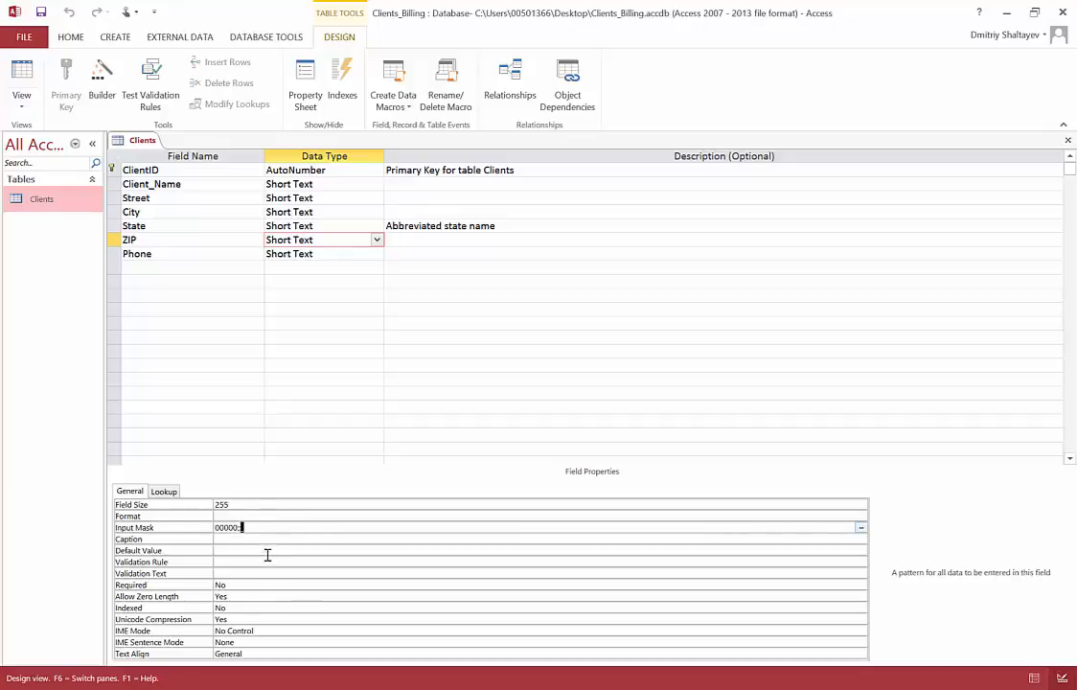
{"action": "left_click", "coordinate": [21, 100]}
{"action": "left_click", "coordinate": [67, 134]}
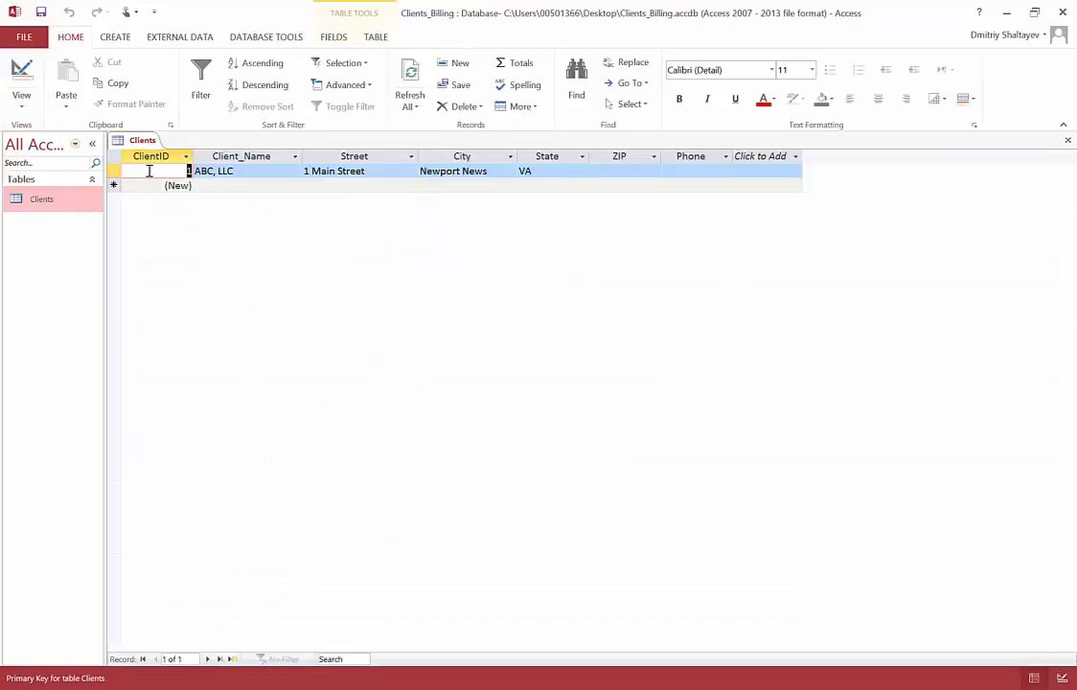
Enter the ZIP code and phone number for ABC, LLC and complete the record.
{"action": "left_click", "coordinate": [629, 171]}
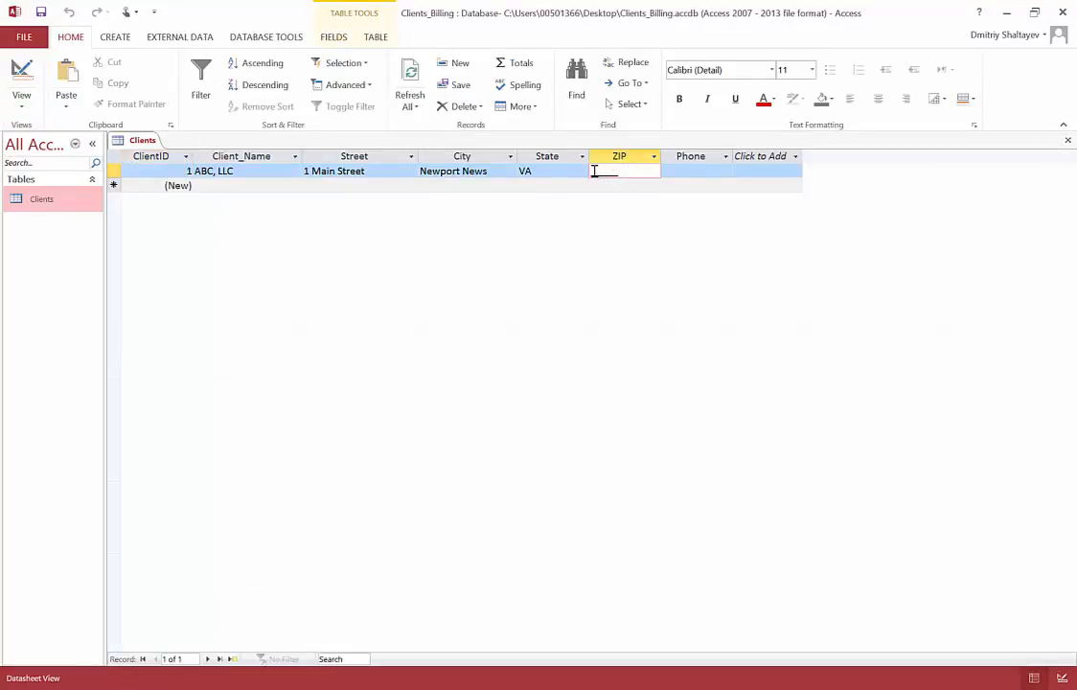
{"action": "left_click", "coordinate": [594, 170]}
{"action": "type", "text": "23606"}
{"action": "left_click", "coordinate": [703, 173]}
{"action": "key", "text": "Home"}
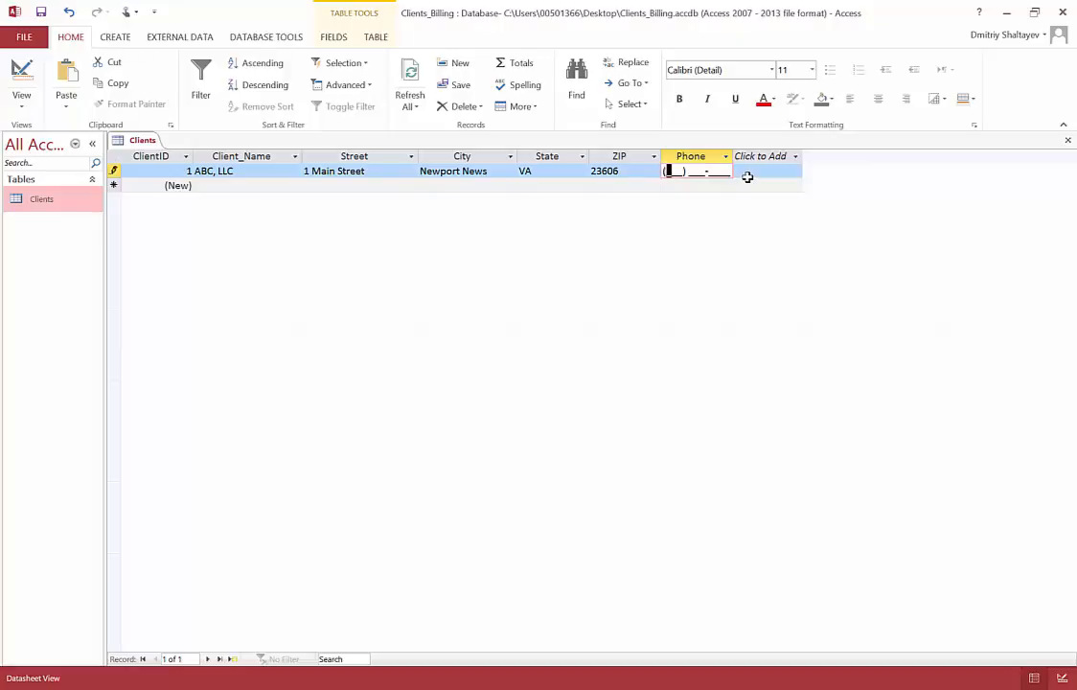
{"action": "type", "text": "757) 123-4567"}
{"action": "key", "text": "Tab"}
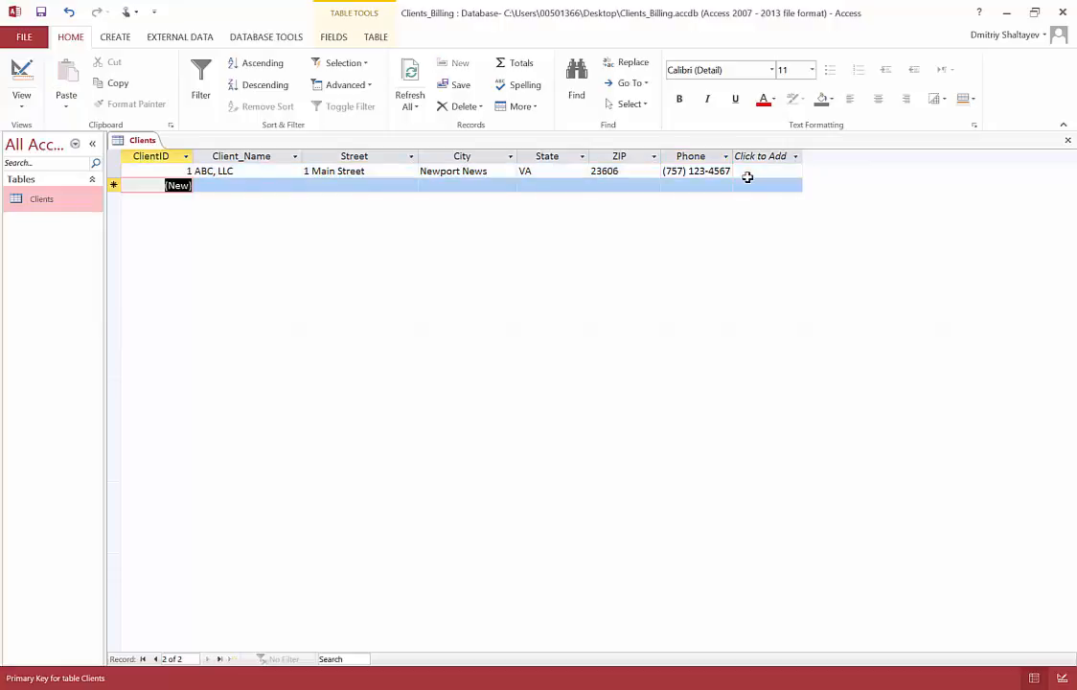
Start a second client record with the name XYZ, Inc. and fill in its street address.
{"action": "left_click", "coordinate": [187, 170]}
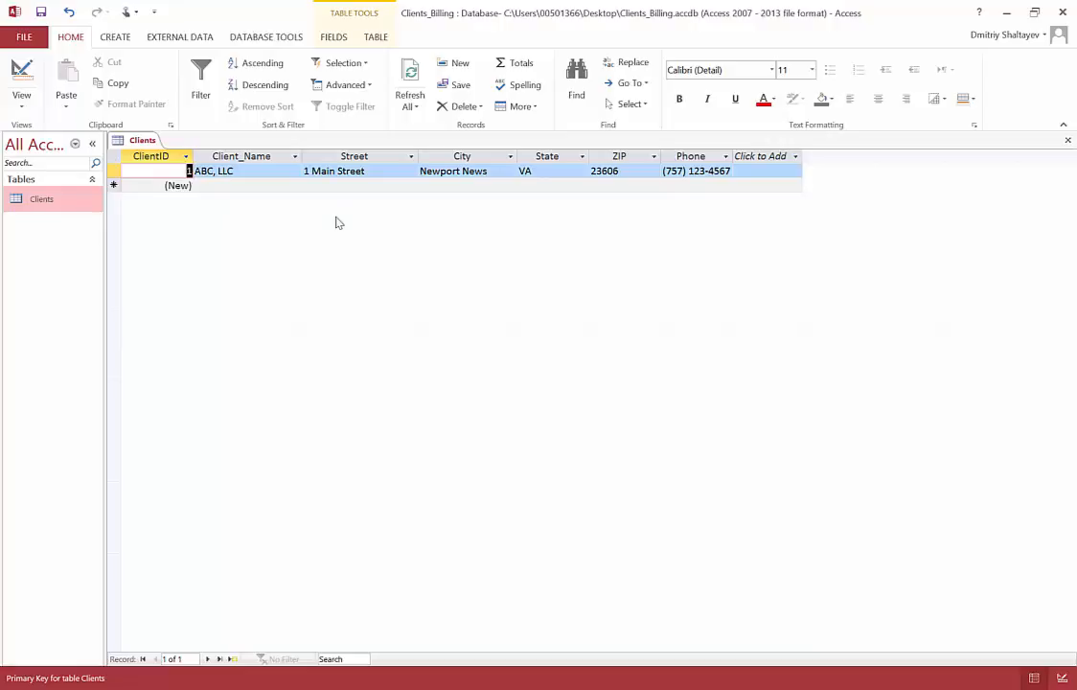
{"action": "left_click", "coordinate": [209, 185]}
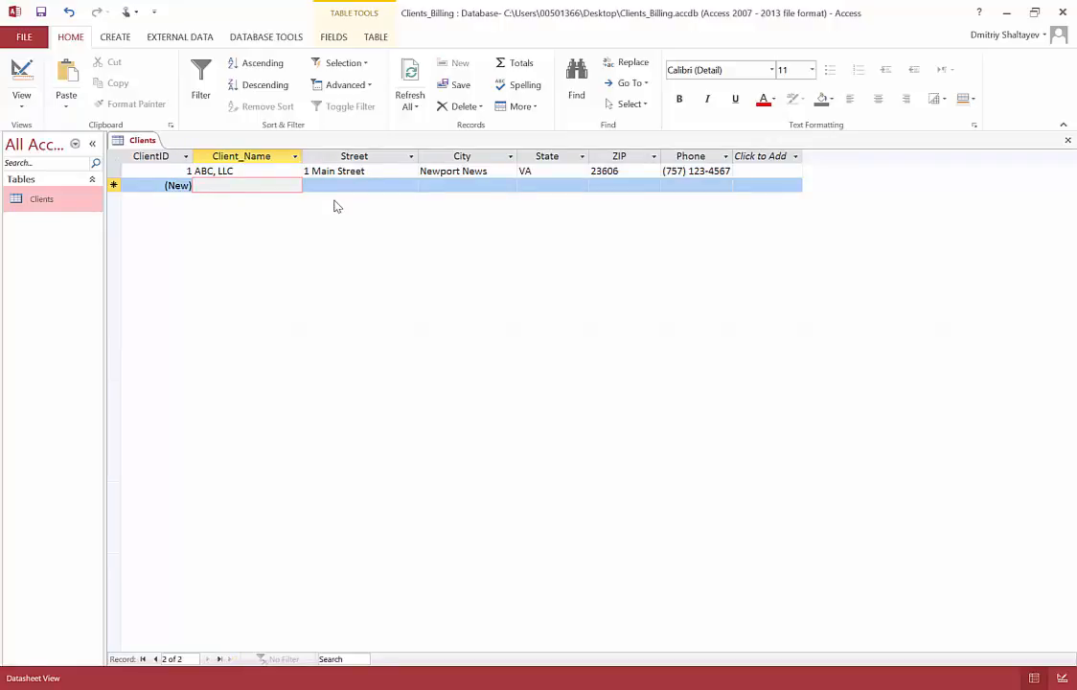
{"action": "type", "text": "XYZ, I"}
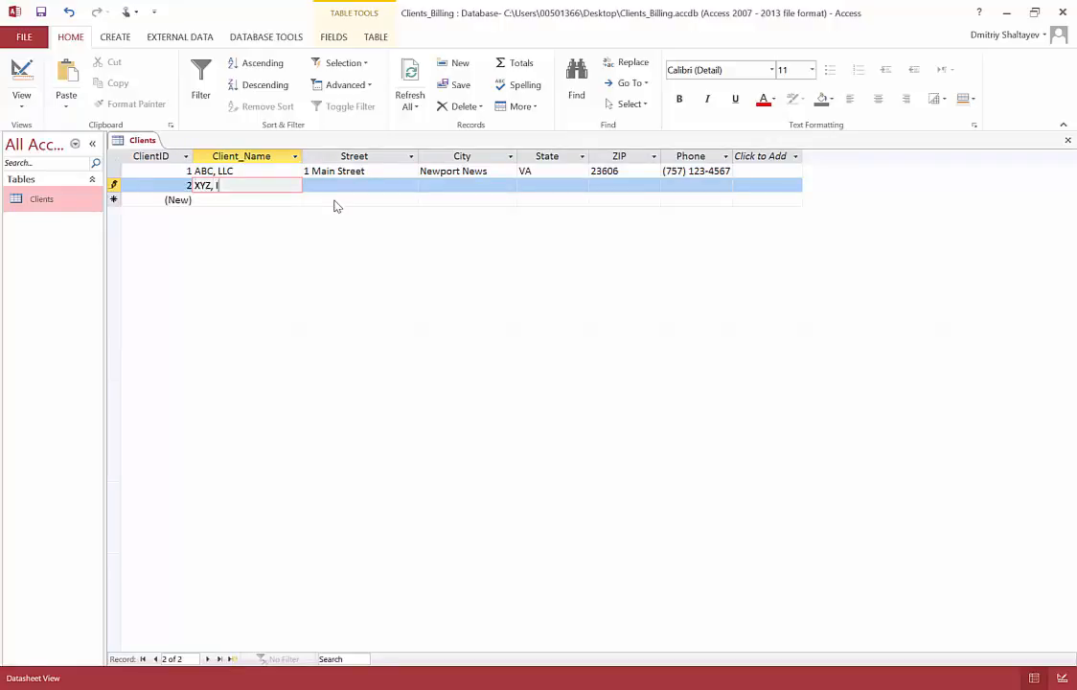
{"action": "type", "text": "nc."}
{"action": "left_click", "coordinate": [368, 188]}
{"action": "type", "text": "2"}
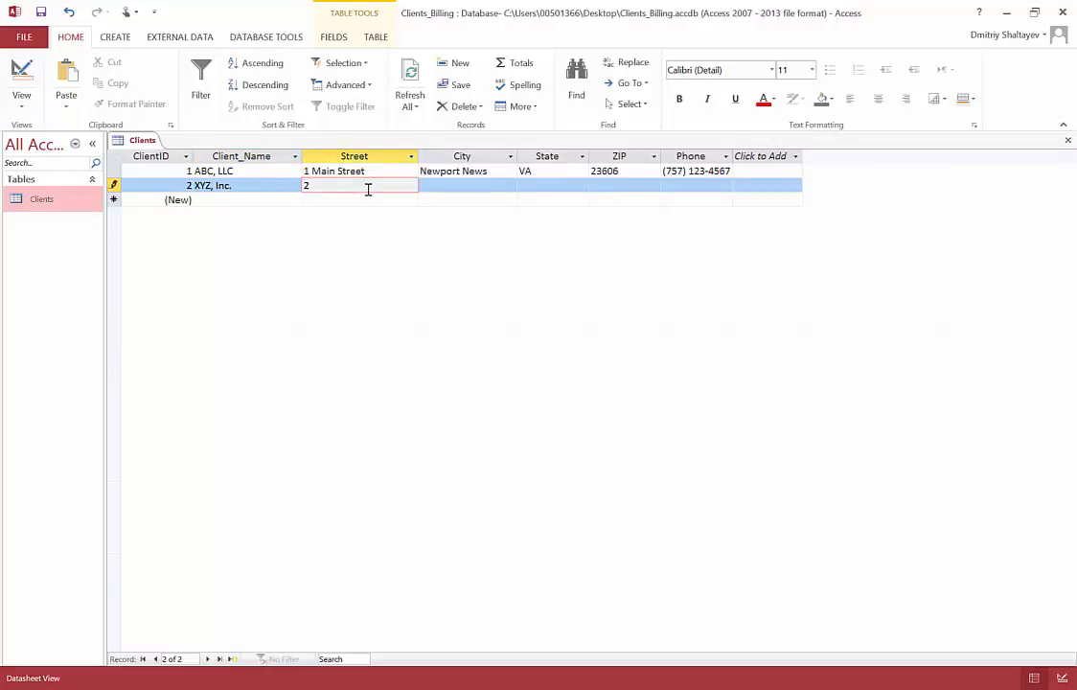
{"action": "type", "text": " Side Street"}
{"action": "key", "text": "Tab"}
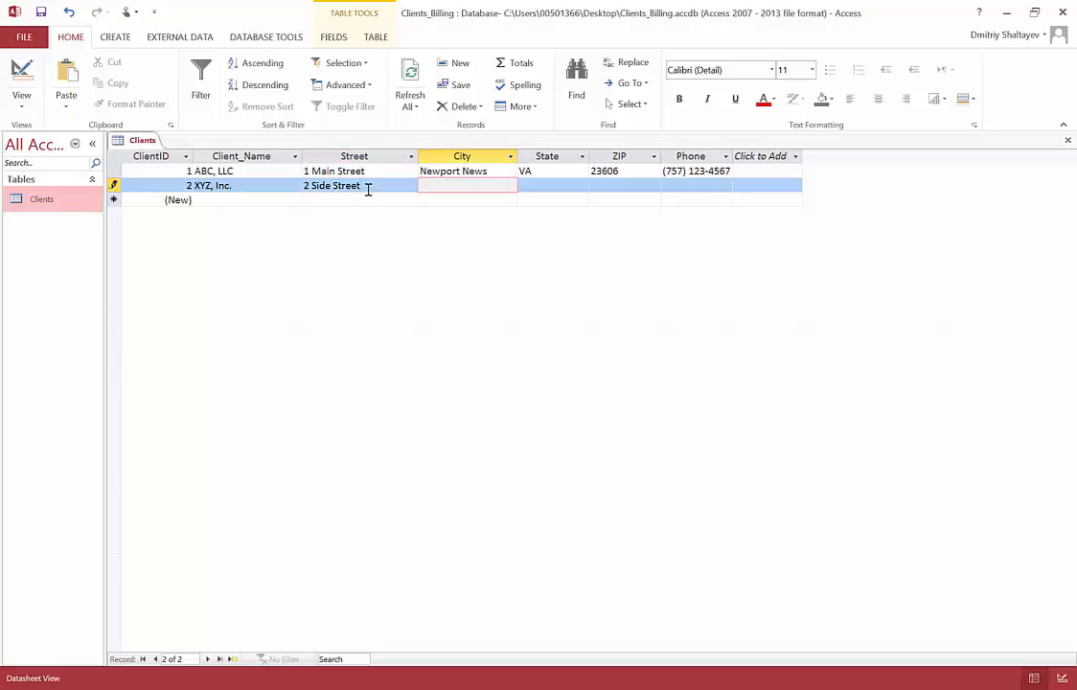
Set the city to Norfolk and the state to VA for XYZ, Inc.
{"action": "type", "text": "Norfolk"}
{"action": "key", "text": "Tab"}
{"action": "type", "text": "VA"}
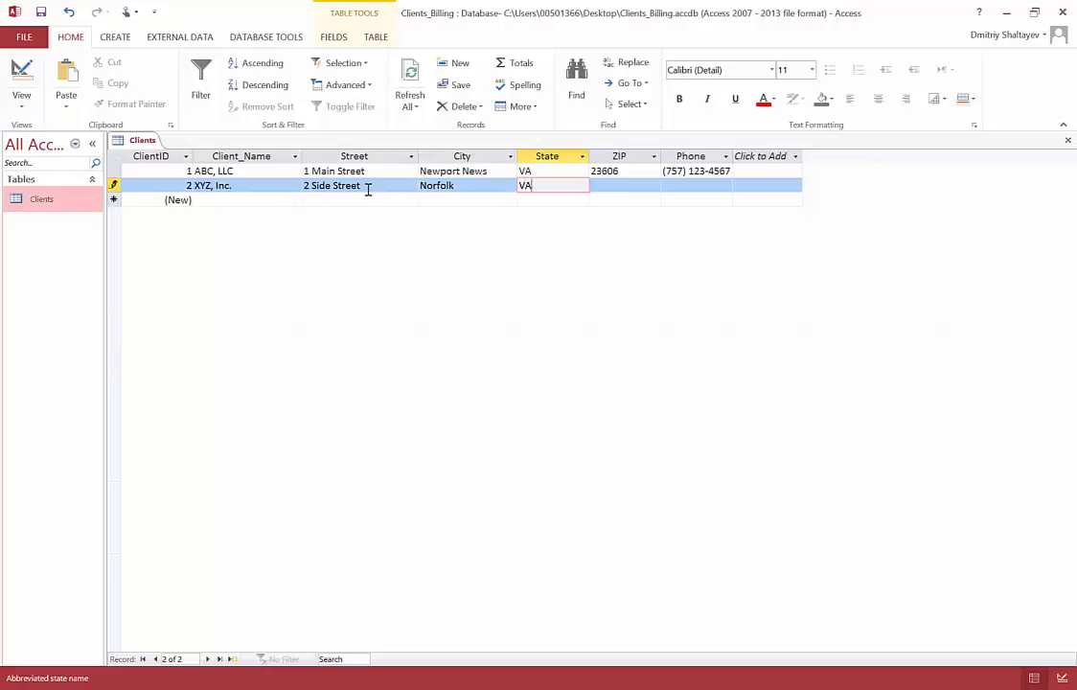
{"action": "key", "text": "Tab"}
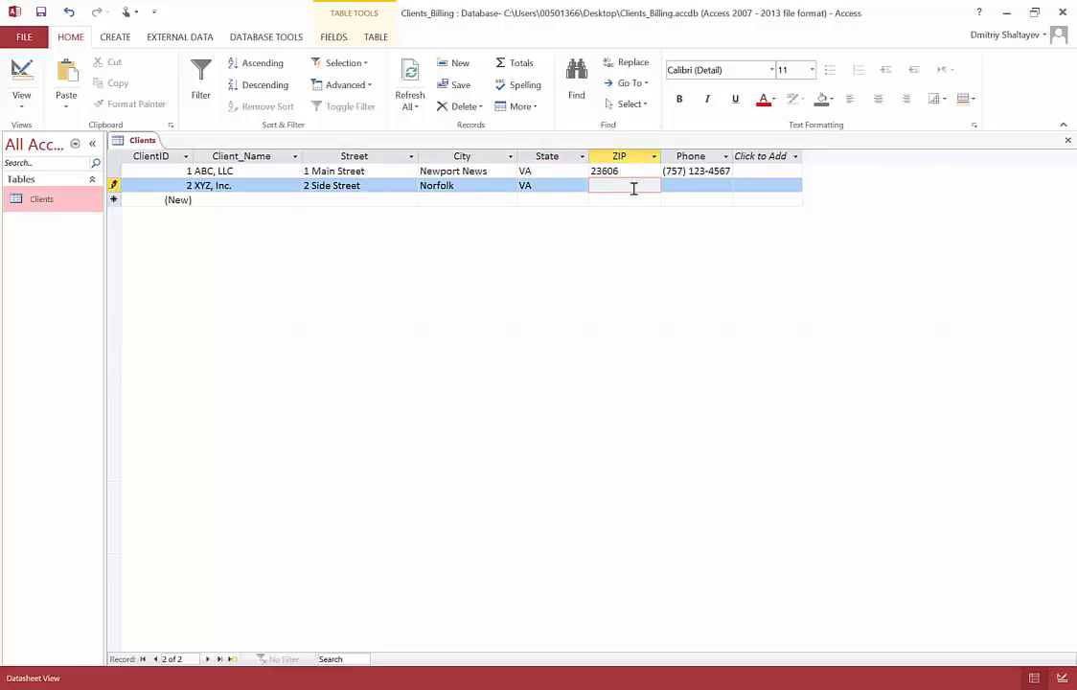
Enter the ZIP code and phone number for XYZ, Inc. and complete the record.
{"action": "left_click", "coordinate": [595, 188]}
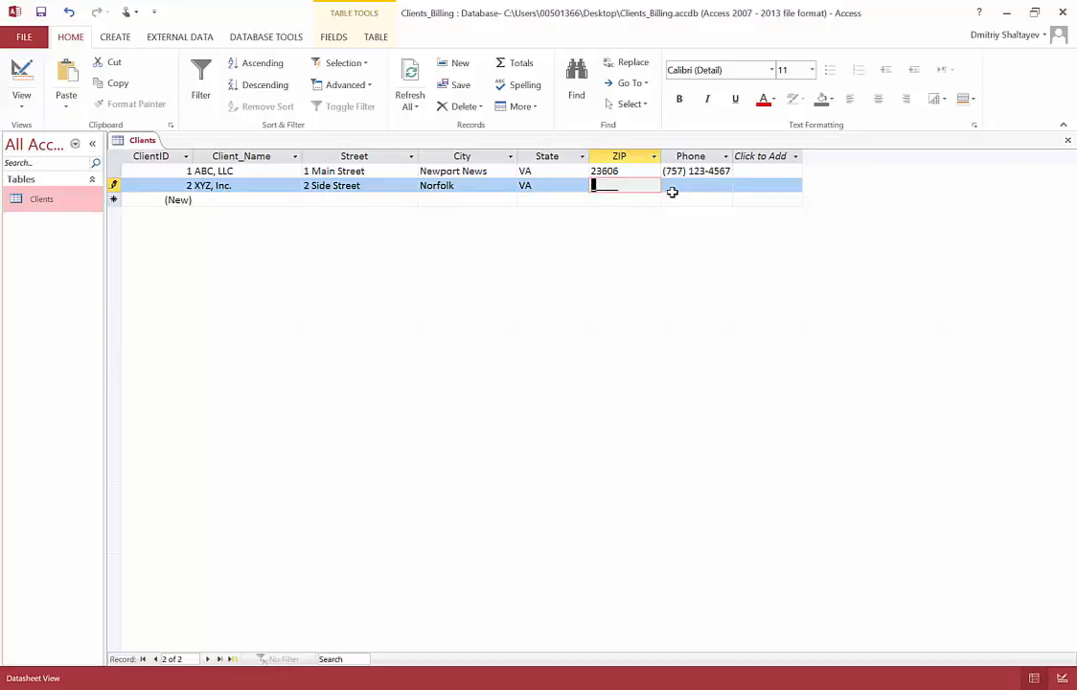
{"action": "type", "text": "25230"}
{"action": "key", "text": "Tab"}
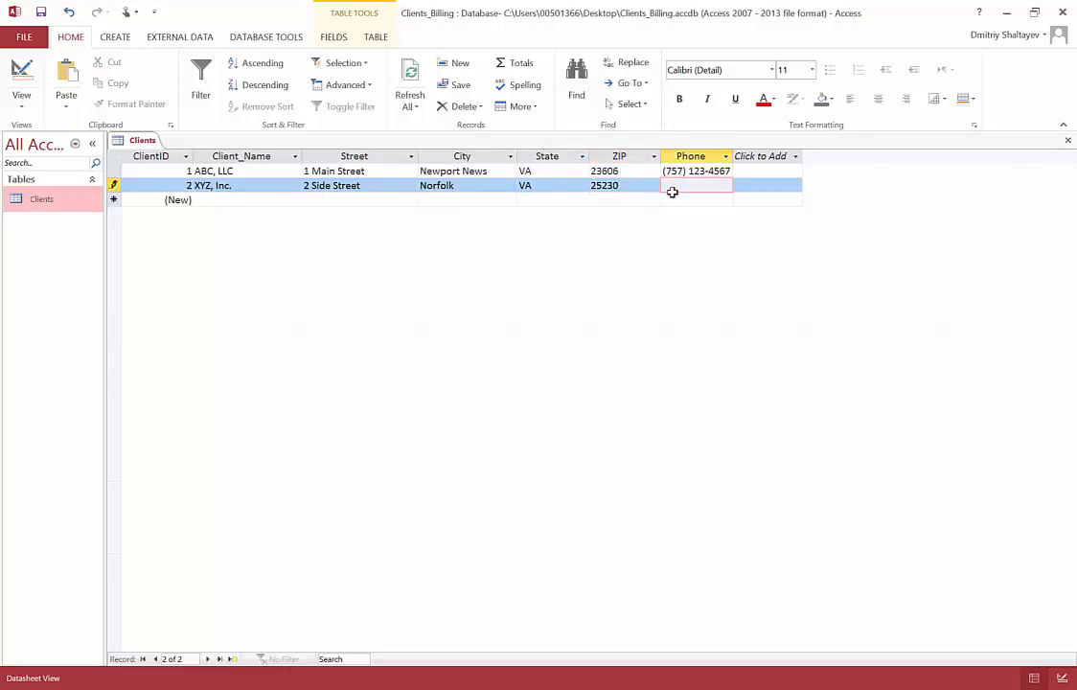
{"action": "left_click", "coordinate": [685, 186]}
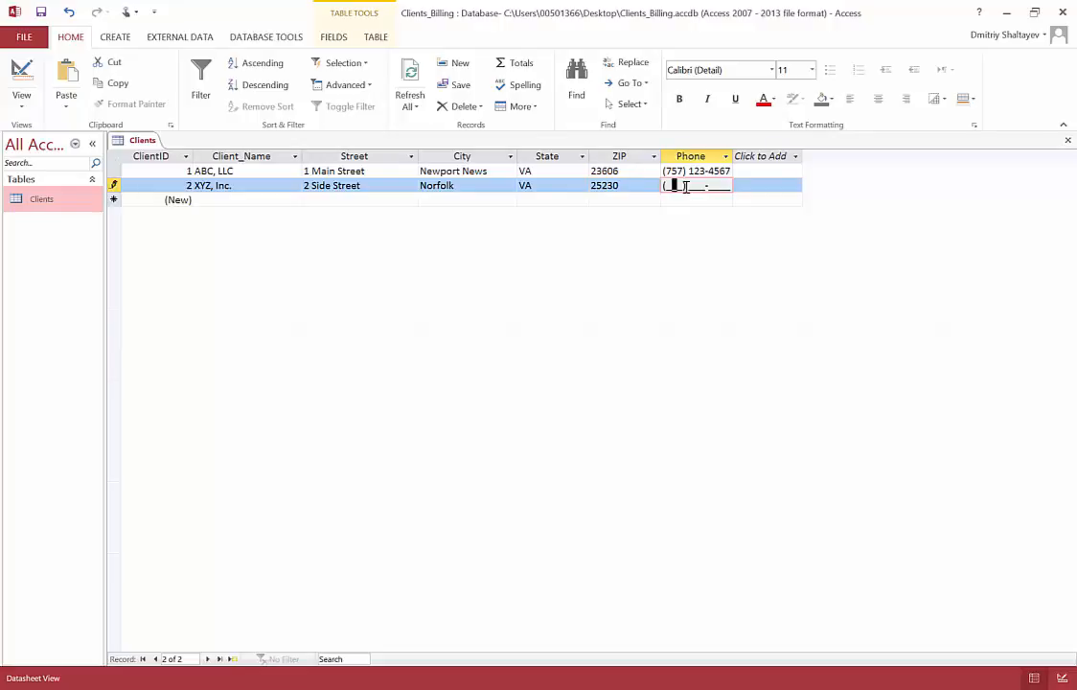
{"action": "type", "text": "757) 7"}
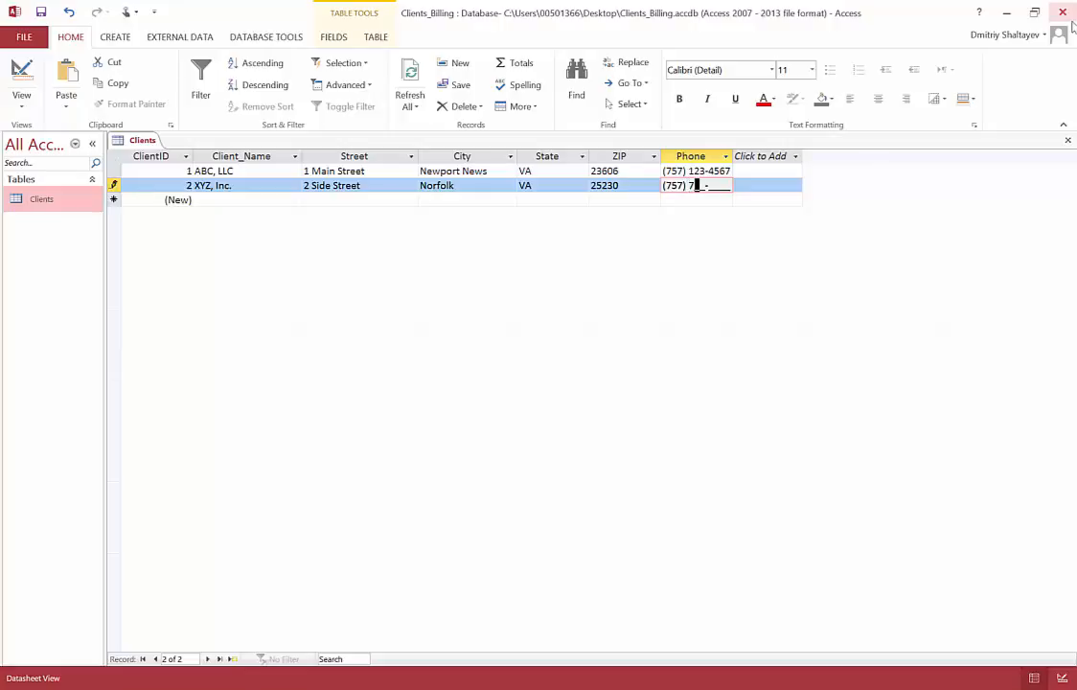
{"action": "type", "text": "65-4321"}
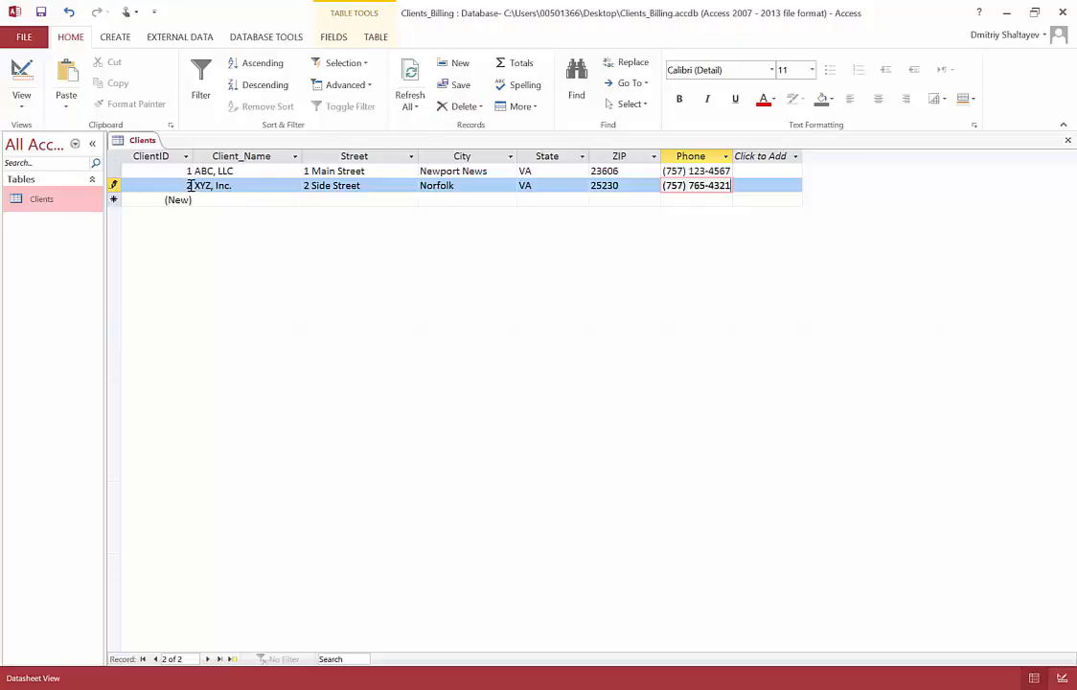
{"action": "key", "text": "Tab"}
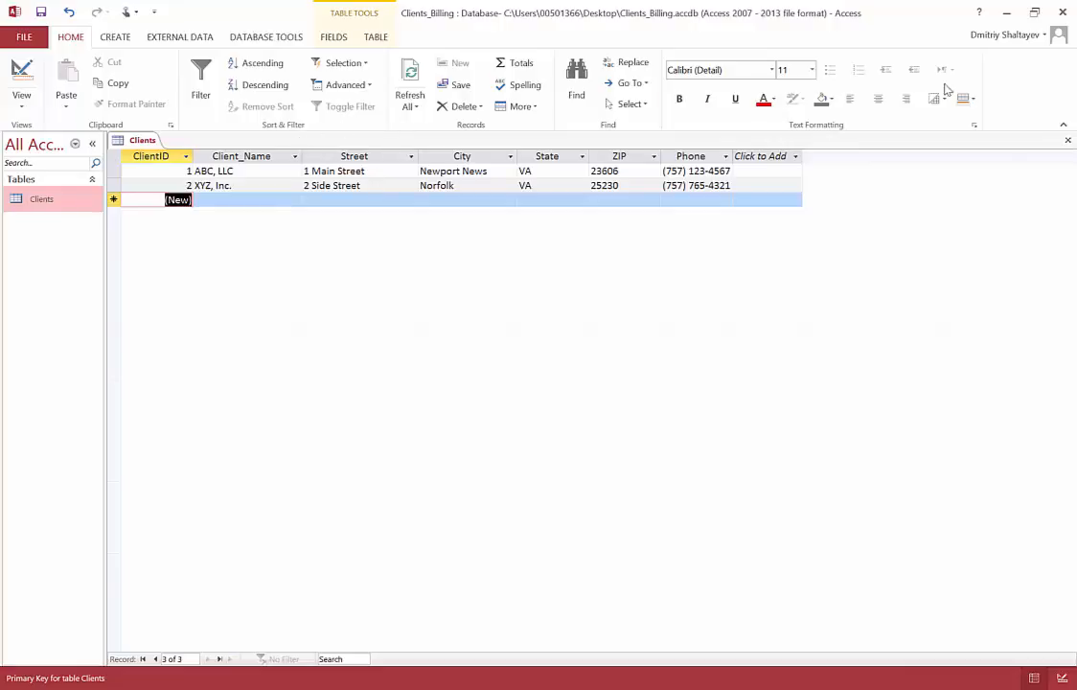
Close the Clients table and save its layout changes.
{"action": "left_click", "coordinate": [1068, 142]}
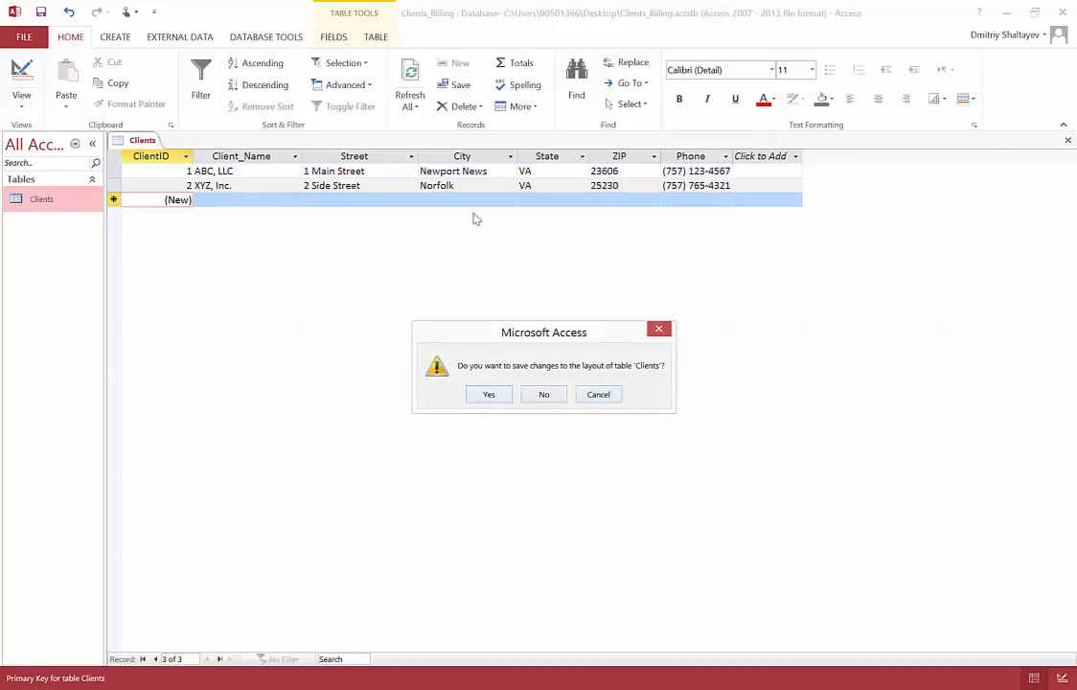
{"action": "left_click", "coordinate": [496, 400]}
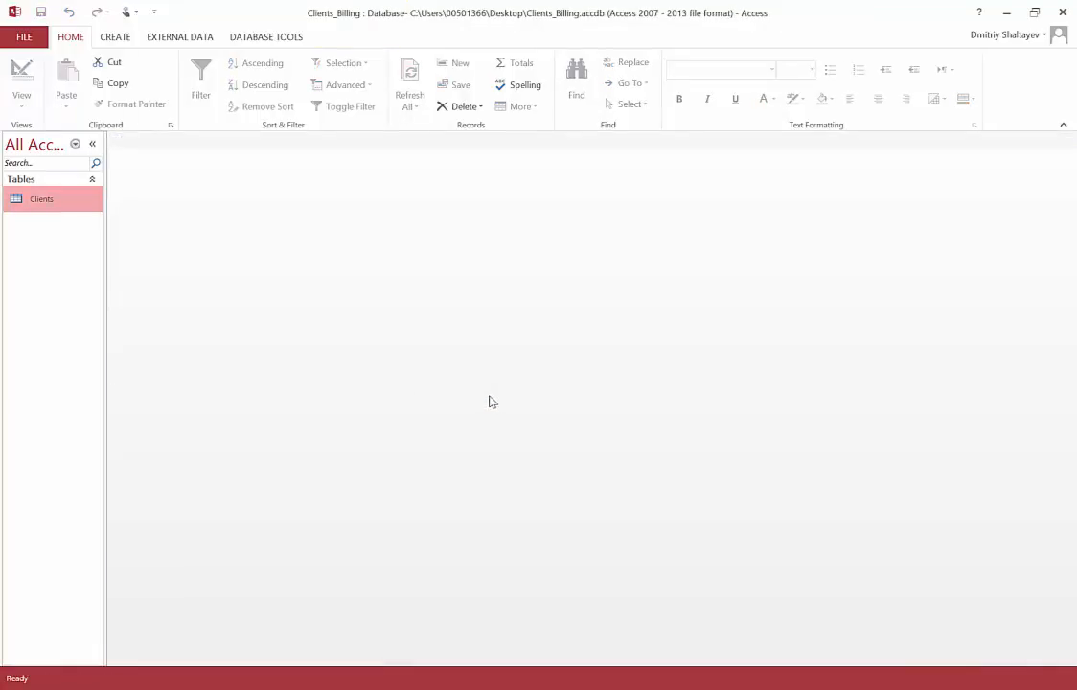
Switch to the Word design document, highlight the Employees table definition to review its fields, and return to Access.
{"action": "key", "text": "alt+Tab"}
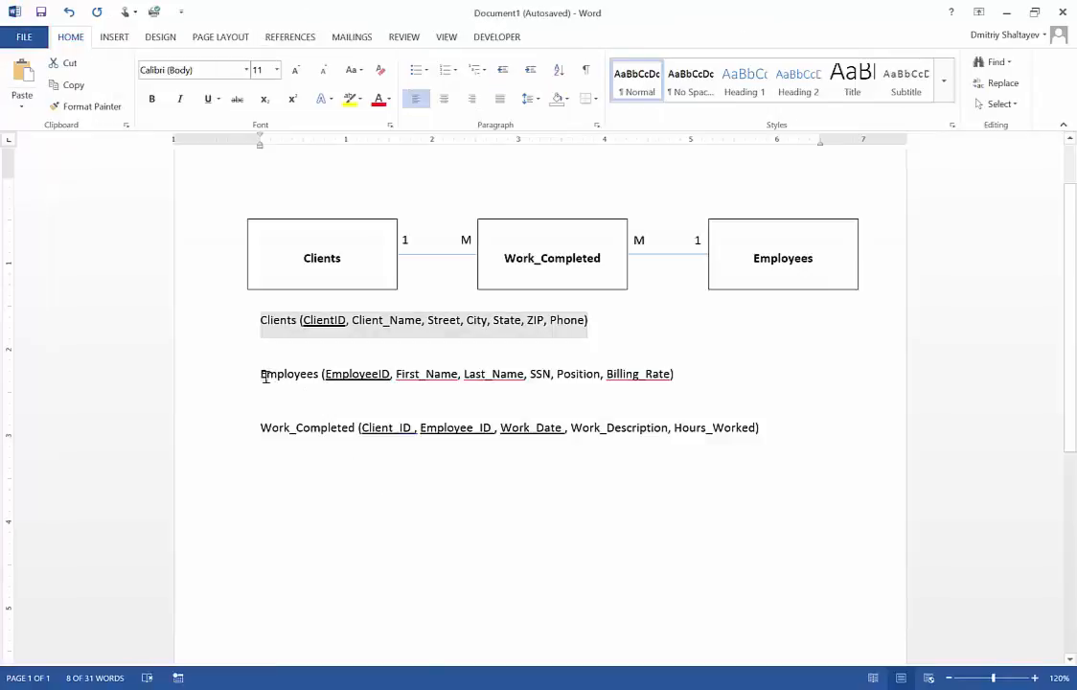
{"action": "left_click_drag", "start_coordinate": [263, 375], "coordinate": [677, 377]}
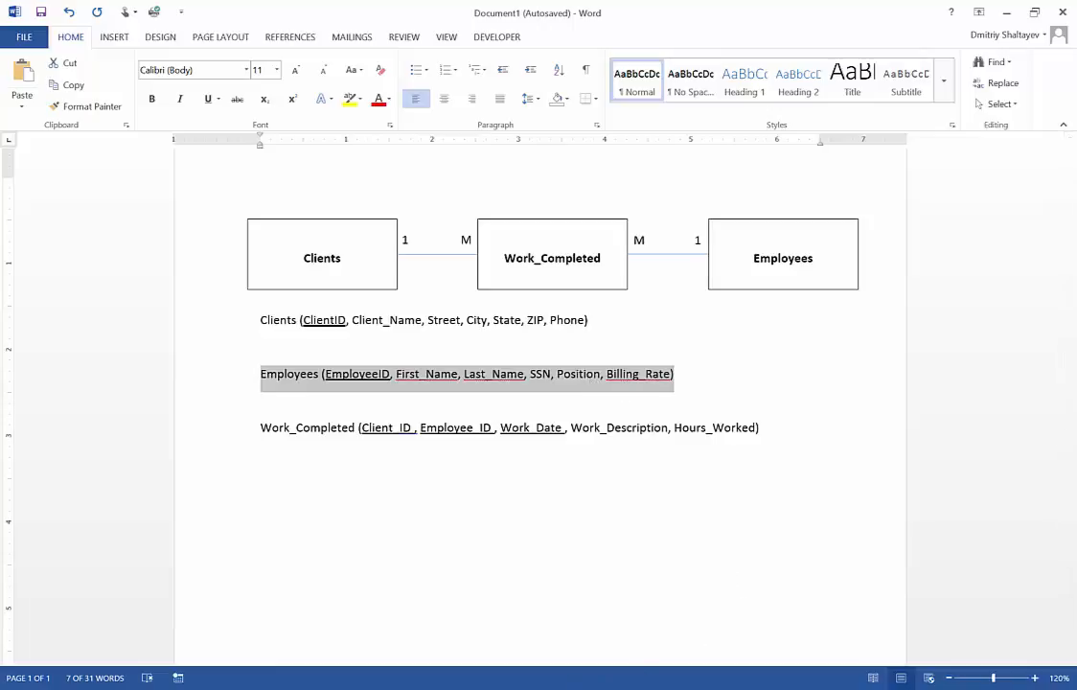
{"action": "left_click", "coordinate": [345, 685]}
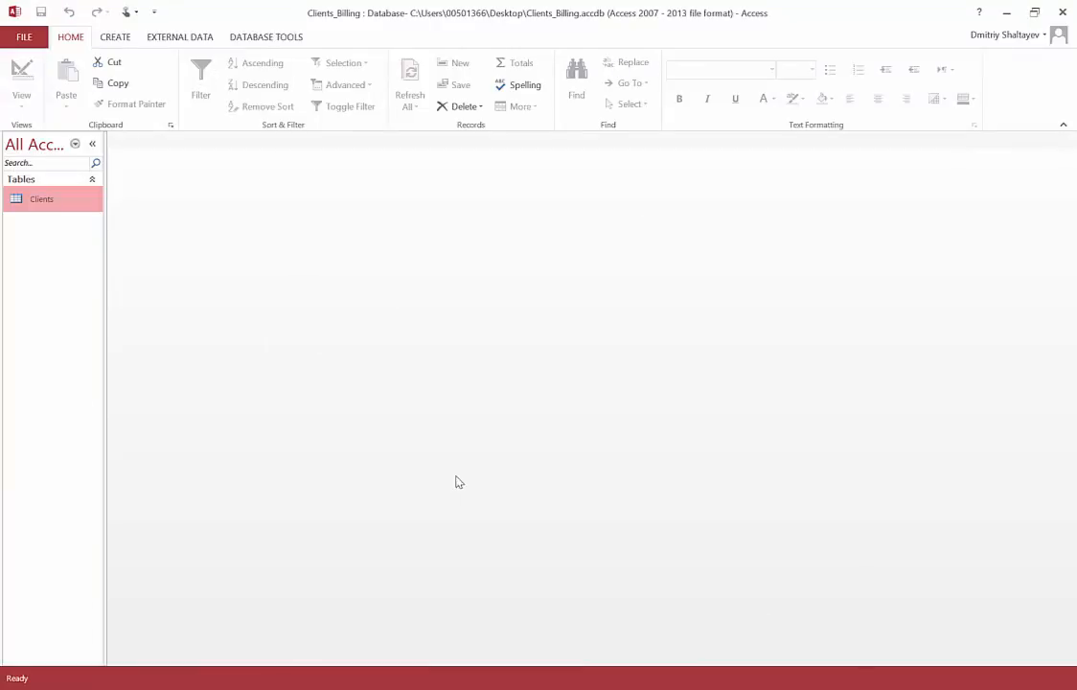
{"action": "key", "text": "alt+Tab"}
Create a new table, widen the list of database objects and select the new table there.
{"action": "left_click", "coordinate": [123, 39]}
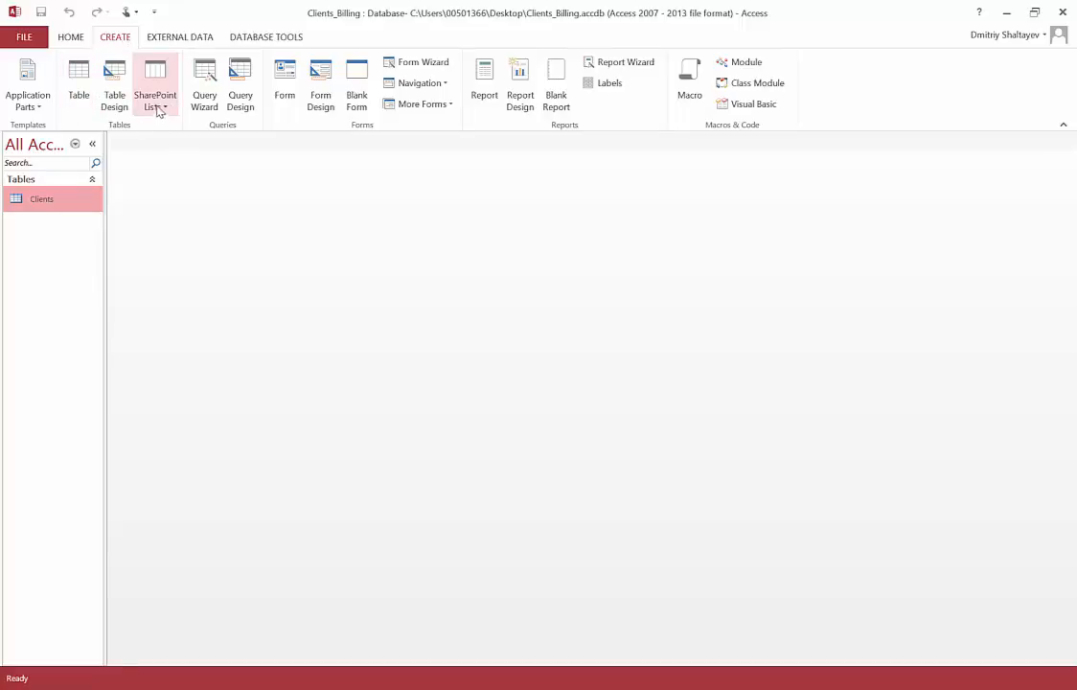
{"action": "left_click", "coordinate": [75, 85]}
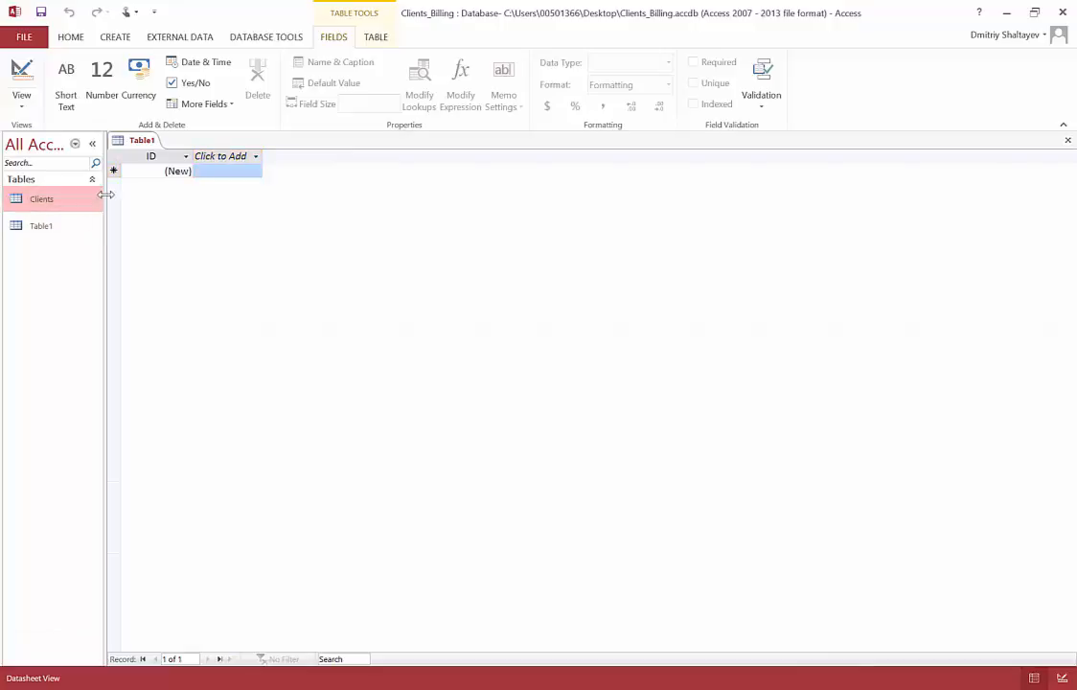
{"action": "left_click_drag", "start_coordinate": [105, 194], "coordinate": [171, 194]}
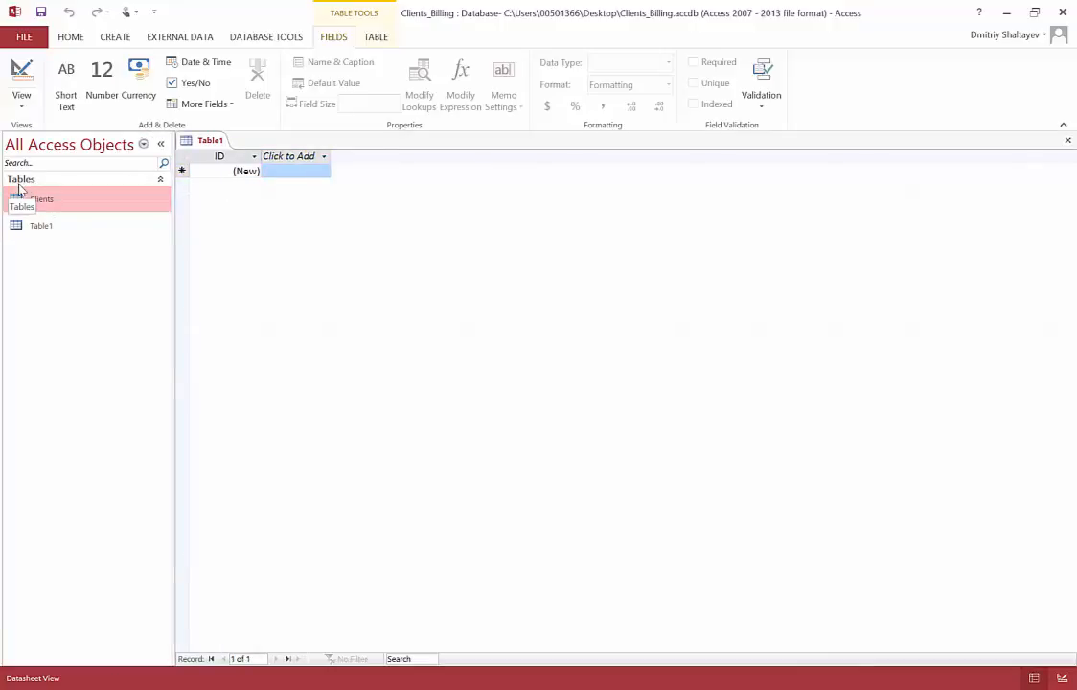
{"action": "left_click", "coordinate": [62, 230]}
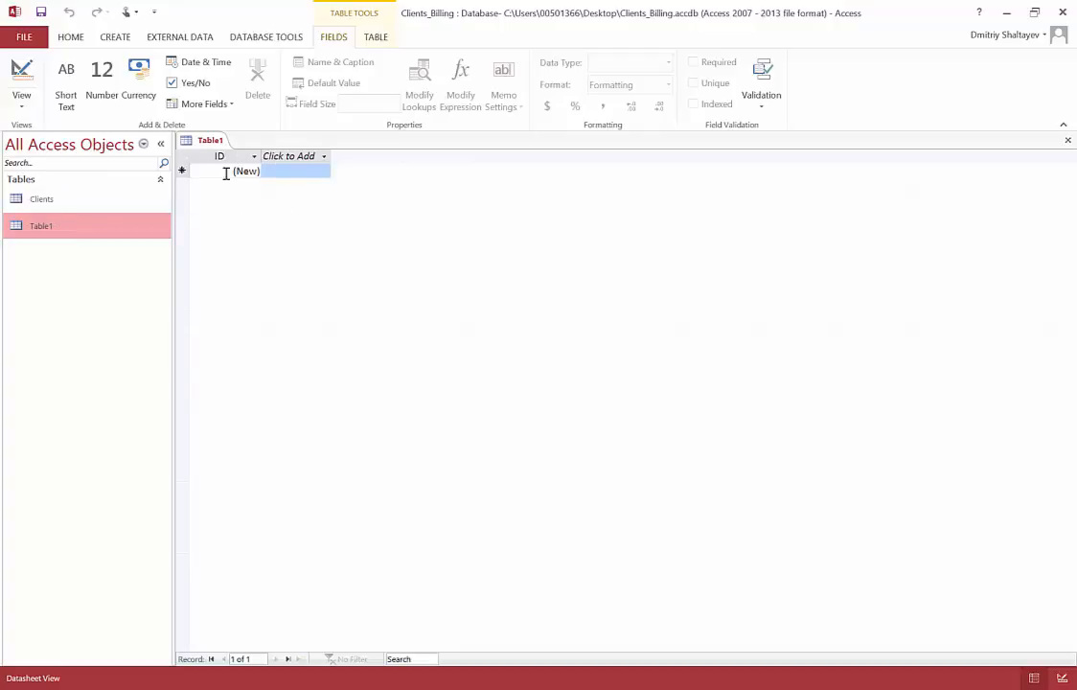
Switch the new table to Design View, saving it under the name Employees.
{"action": "left_click", "coordinate": [23, 107]}
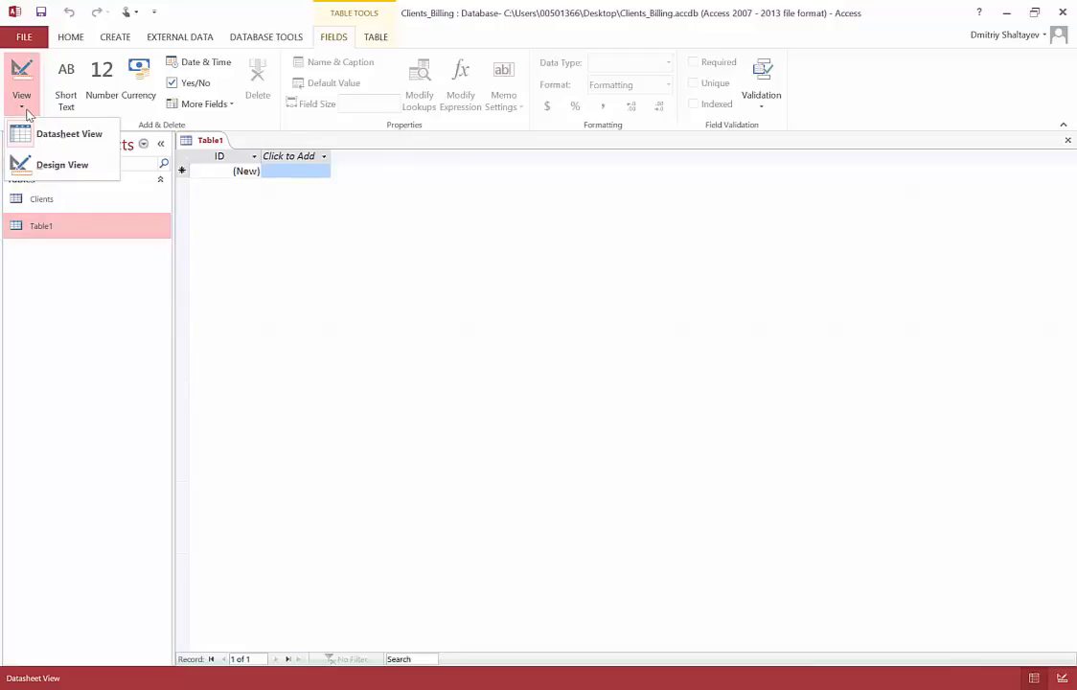
{"action": "left_click", "coordinate": [84, 167]}
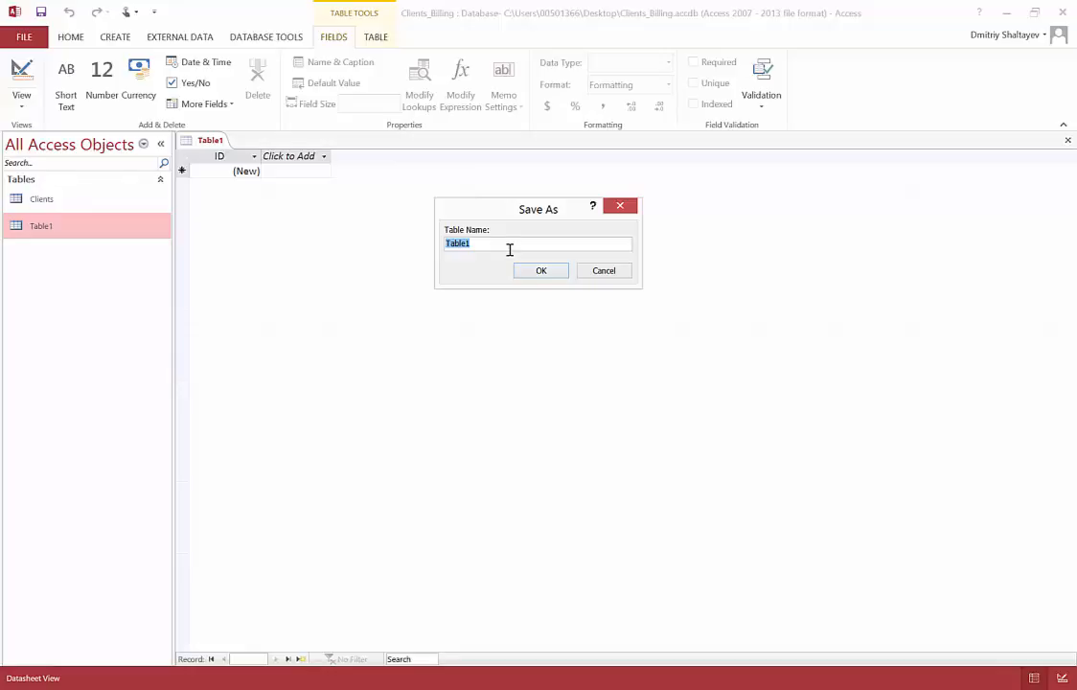
{"action": "type", "text": "Employees"}
{"action": "left_click", "coordinate": [543, 272]}
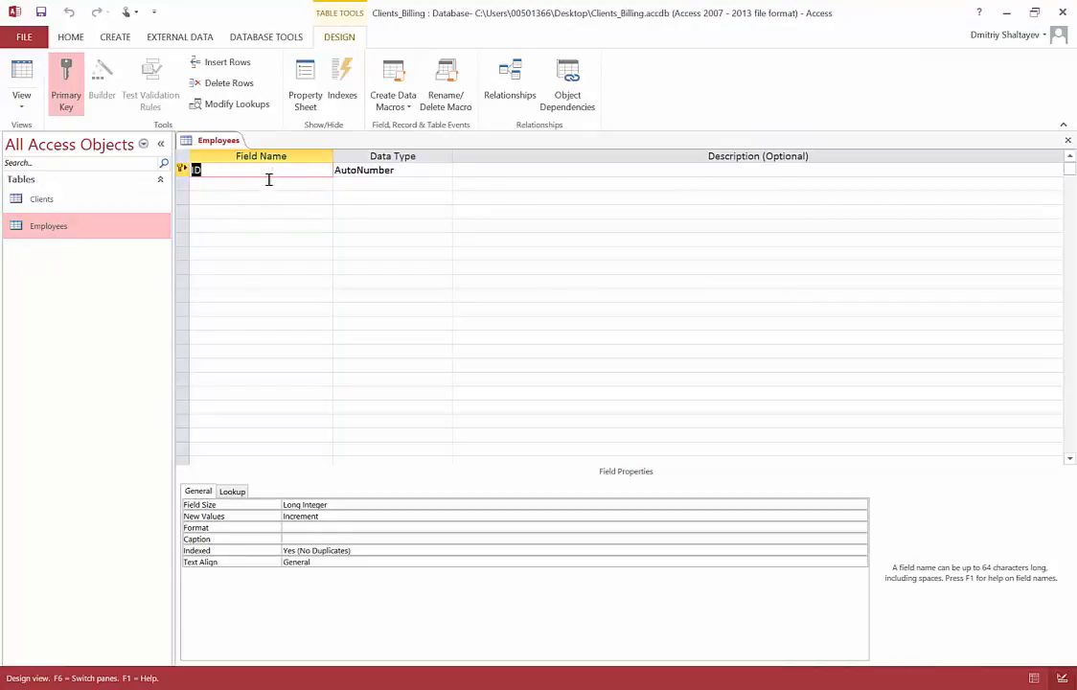
Rename the ID field to EmployeeID and check its AutoNumber data type and primary key marker.
{"action": "left_click", "coordinate": [207, 174]}
{"action": "type", "text": "Employee"}
{"action": "left_click", "coordinate": [526, 170]}
{"action": "left_click", "coordinate": [412, 173]}
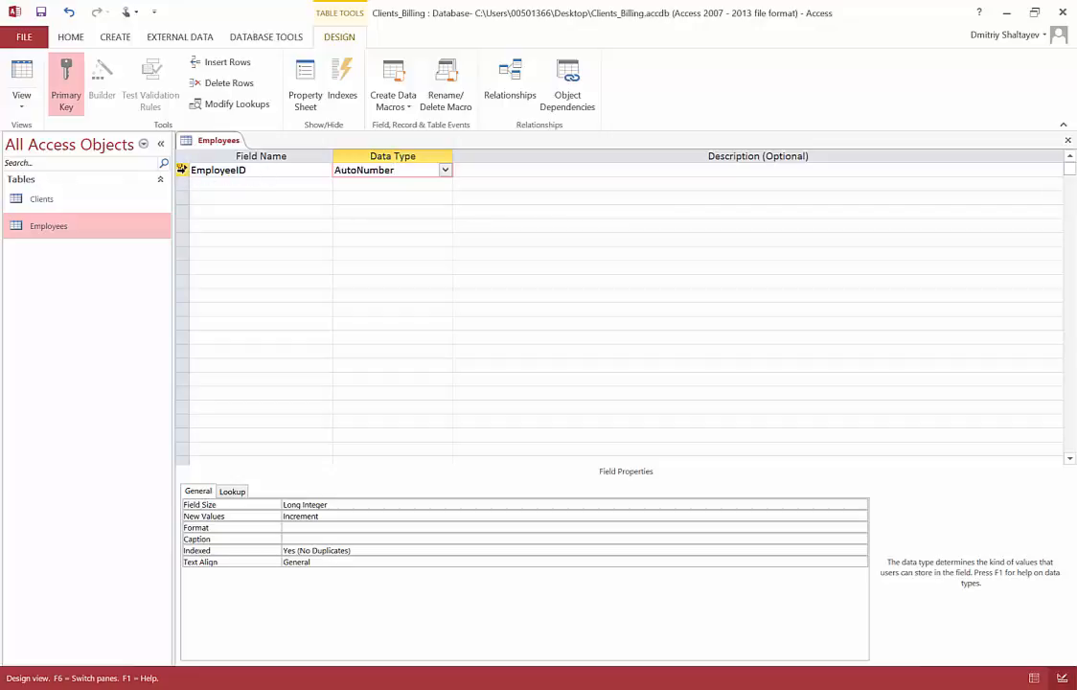
{"action": "left_click", "coordinate": [181, 169]}
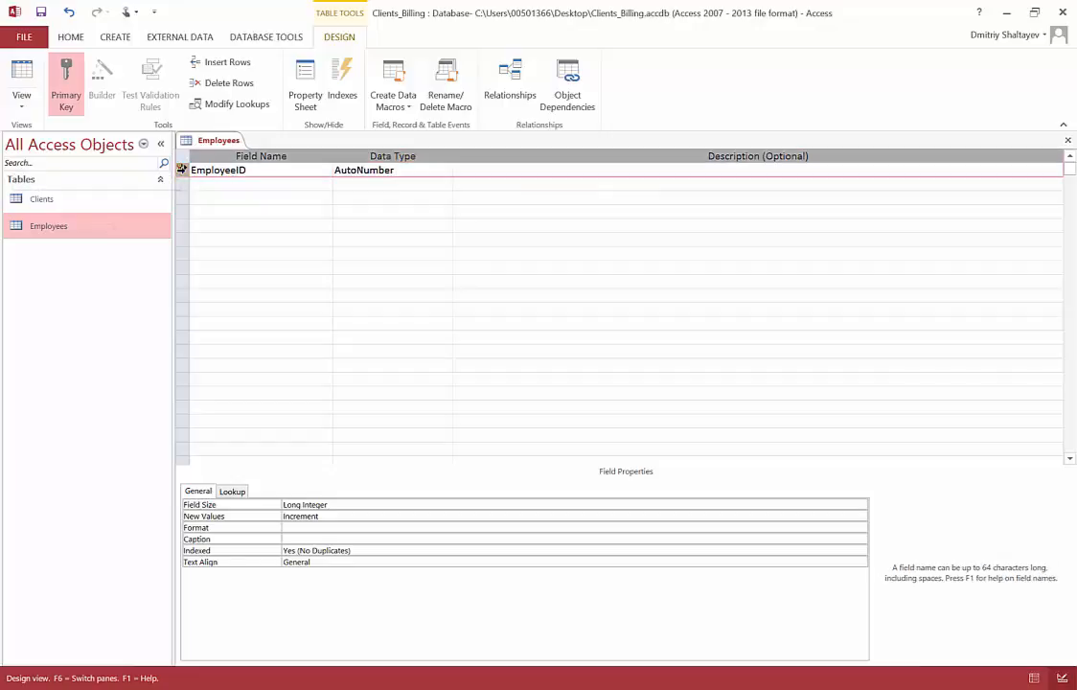
{"action": "left_click", "coordinate": [231, 170]}
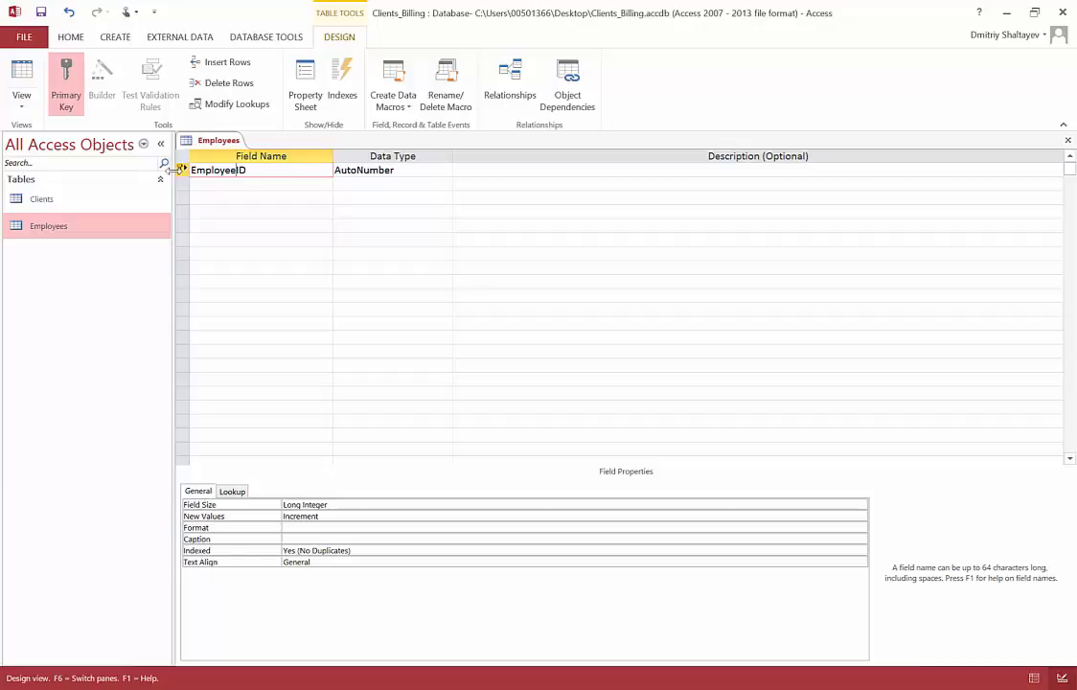
Add a First_Name field to the Employees table with the Short Text data type.
{"action": "left_click", "coordinate": [224, 184]}
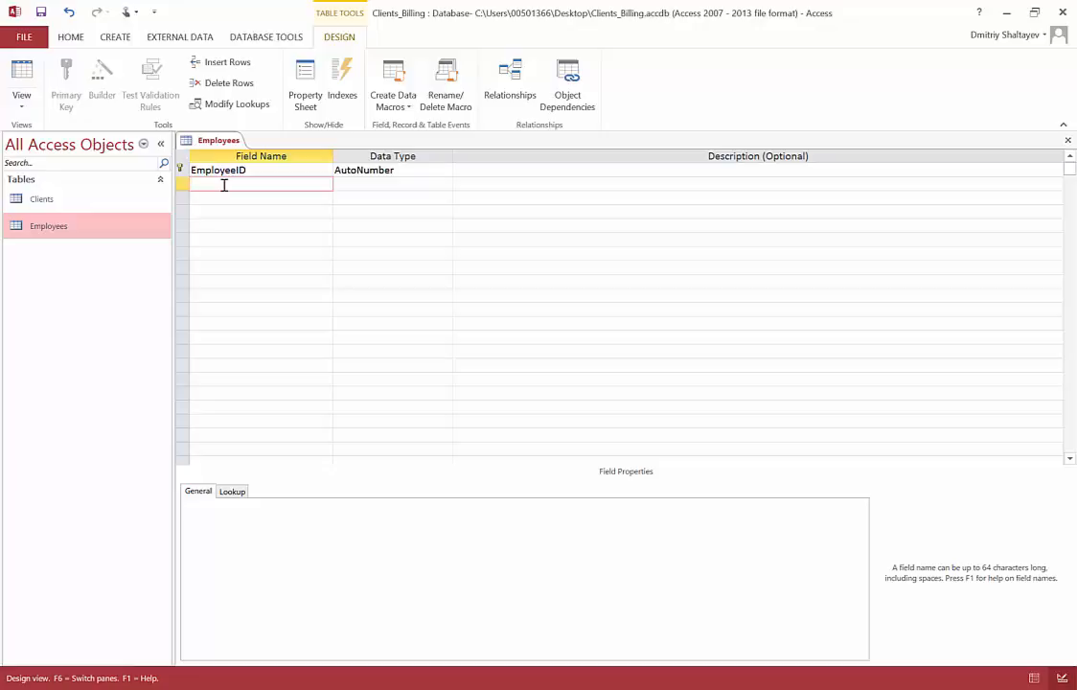
{"action": "type", "text": "Las"}
{"action": "key", "text": "BackSpace"}
{"action": "key", "text": "BackSpace"}
{"action": "key", "text": "BackSpace"}
{"action": "type", "text": "t_name"}
{"action": "left_click", "coordinate": [223, 184]}
{"action": "key", "text": "BackSpace"}
{"action": "type", "text": "N"}
{"action": "left_click", "coordinate": [364, 184]}
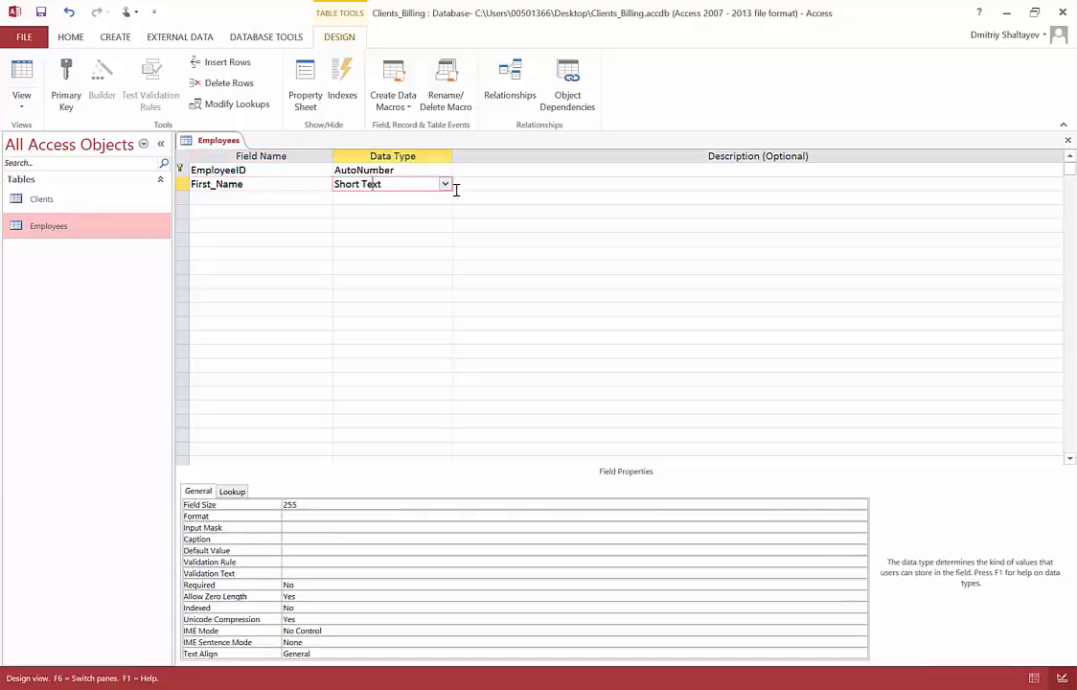
Add a Last_Name field below First_Name with the Short Text data type.
{"action": "left_click", "coordinate": [271, 193]}
{"action": "type", "text": "L"}
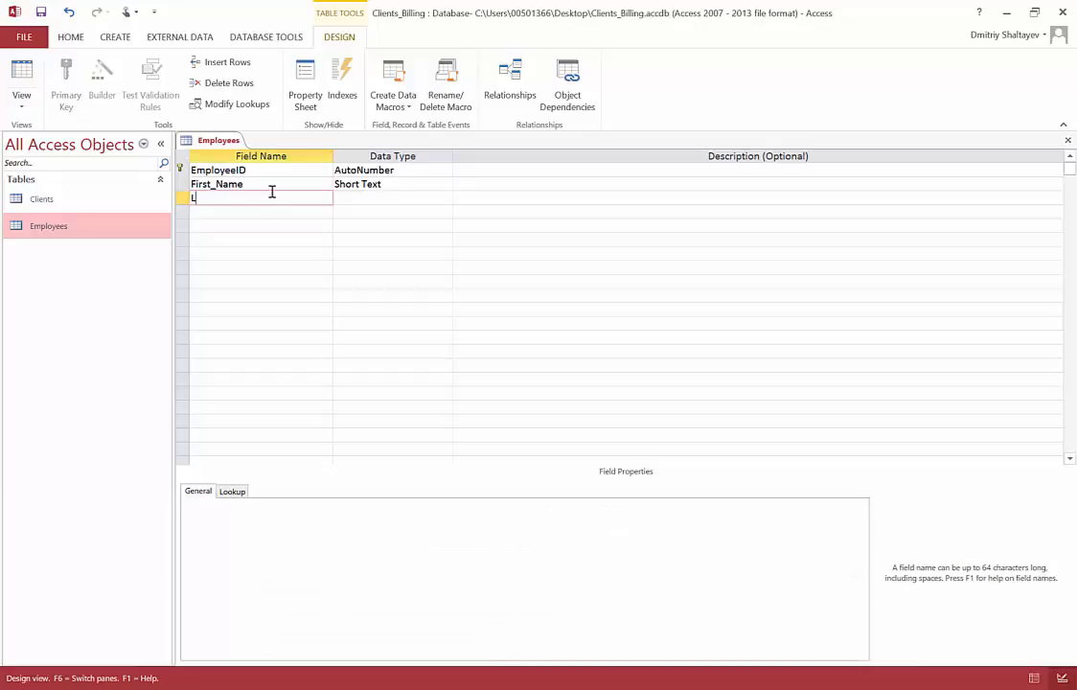
{"action": "type", "text": "ast_Name"}
{"action": "left_click", "coordinate": [429, 198]}
Check the Employees field list in the Word document and add an SSN field with the Short Text data type in Access.
{"action": "left_click", "coordinate": [255, 213]}
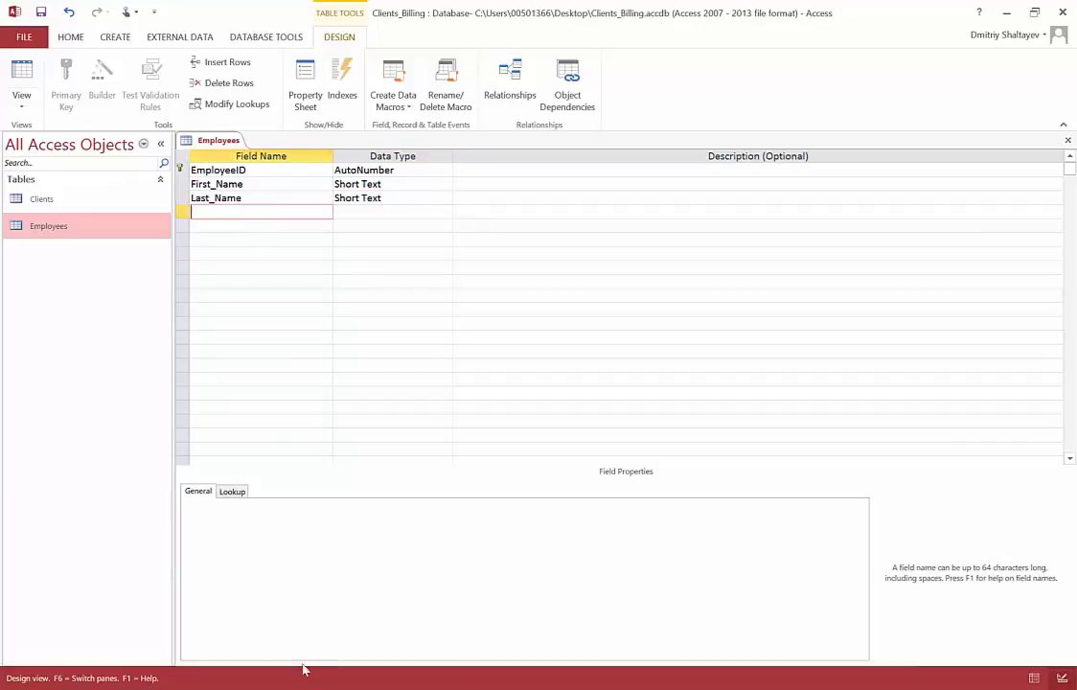
{"action": "key", "text": "alt+Tab"}
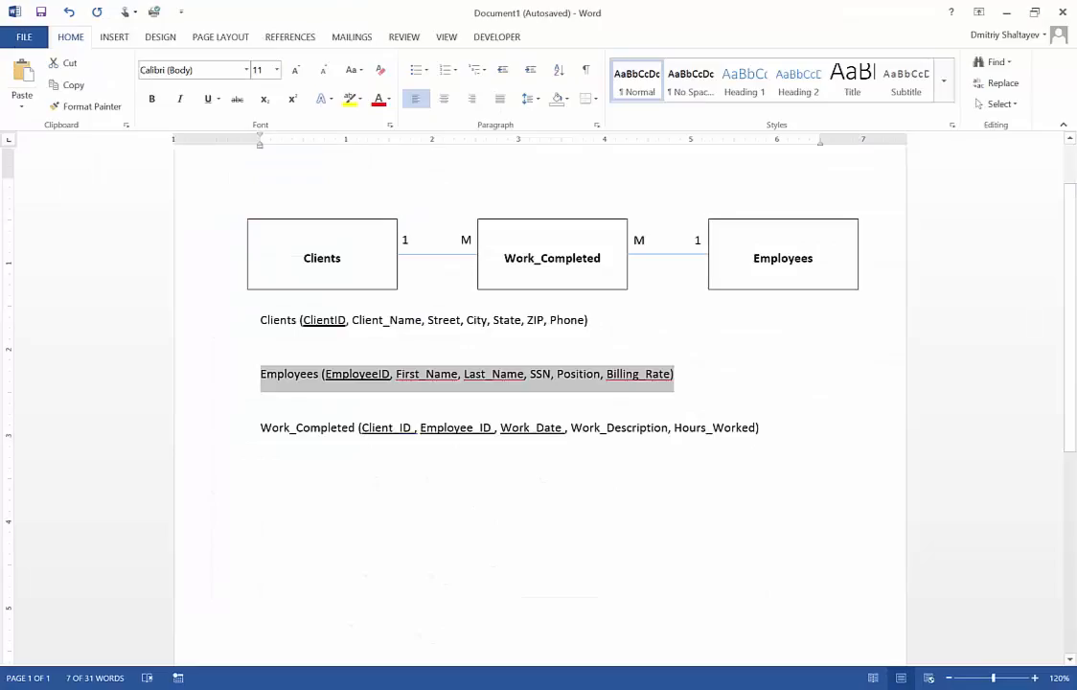
{"action": "key", "text": "alt+Tab"}
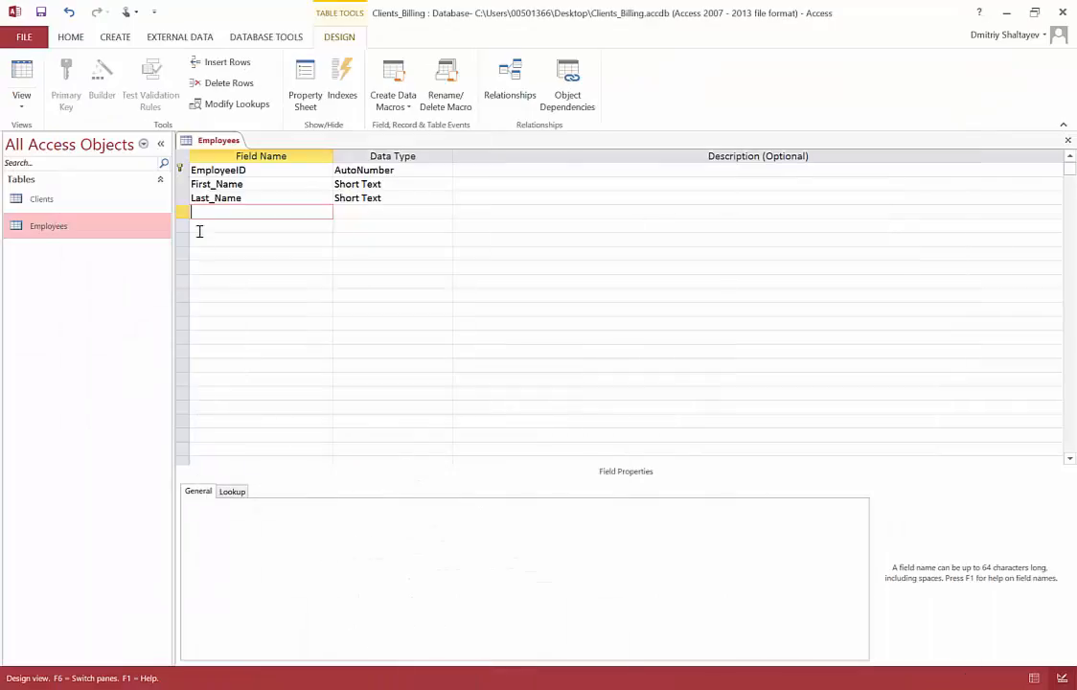
{"action": "type", "text": "SSN"}
{"action": "left_click", "coordinate": [361, 212]}
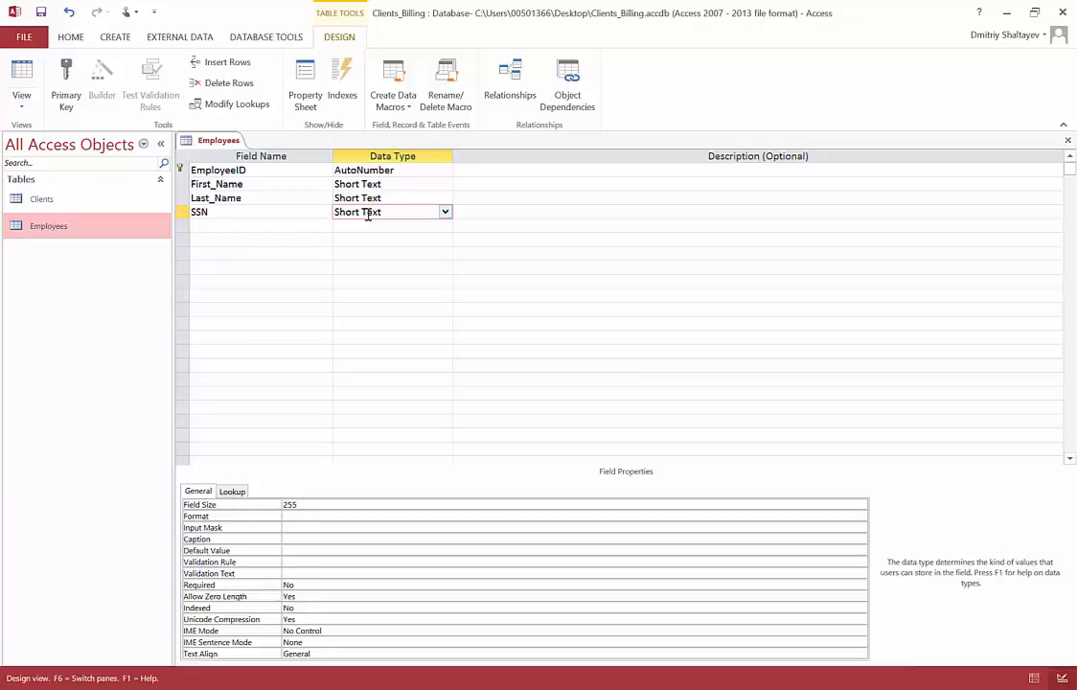
Save the table and apply the Social Security Number input mask to the SSN field with the Input Mask Wizard.
{"action": "left_click", "coordinate": [242, 529]}
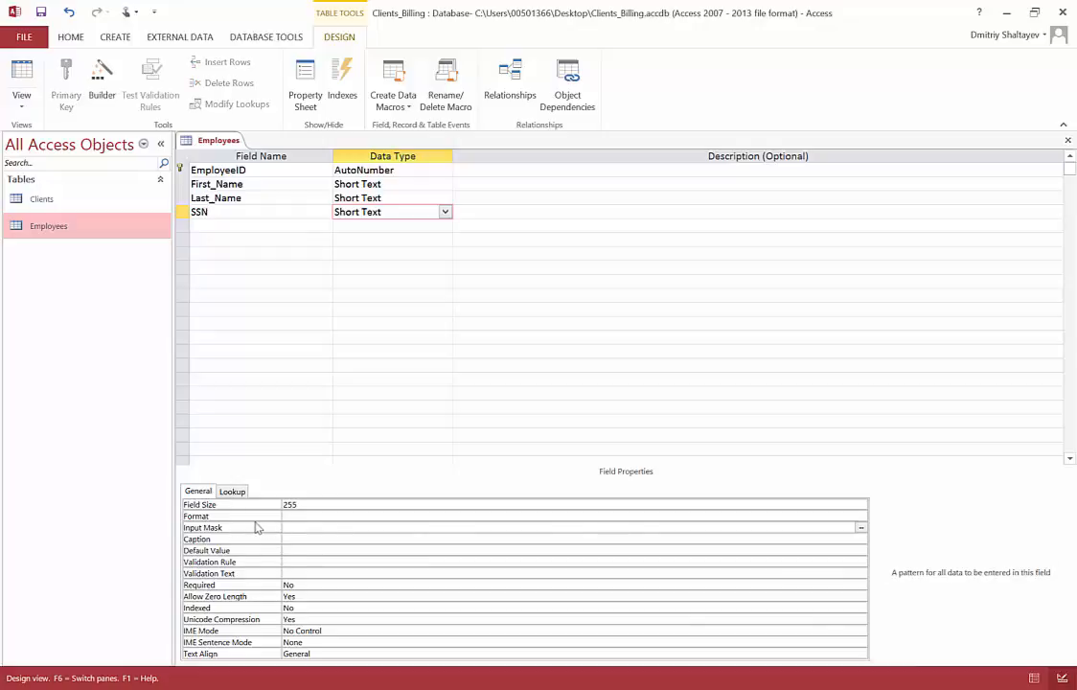
{"action": "left_click", "coordinate": [861, 529]}
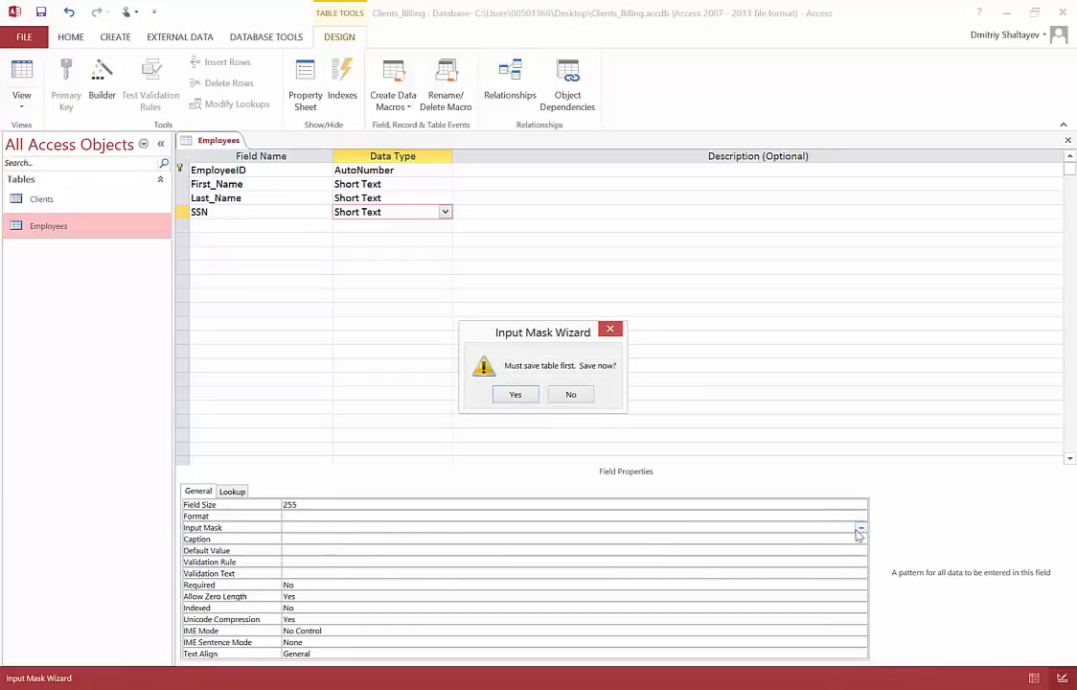
{"action": "left_click", "coordinate": [516, 397]}
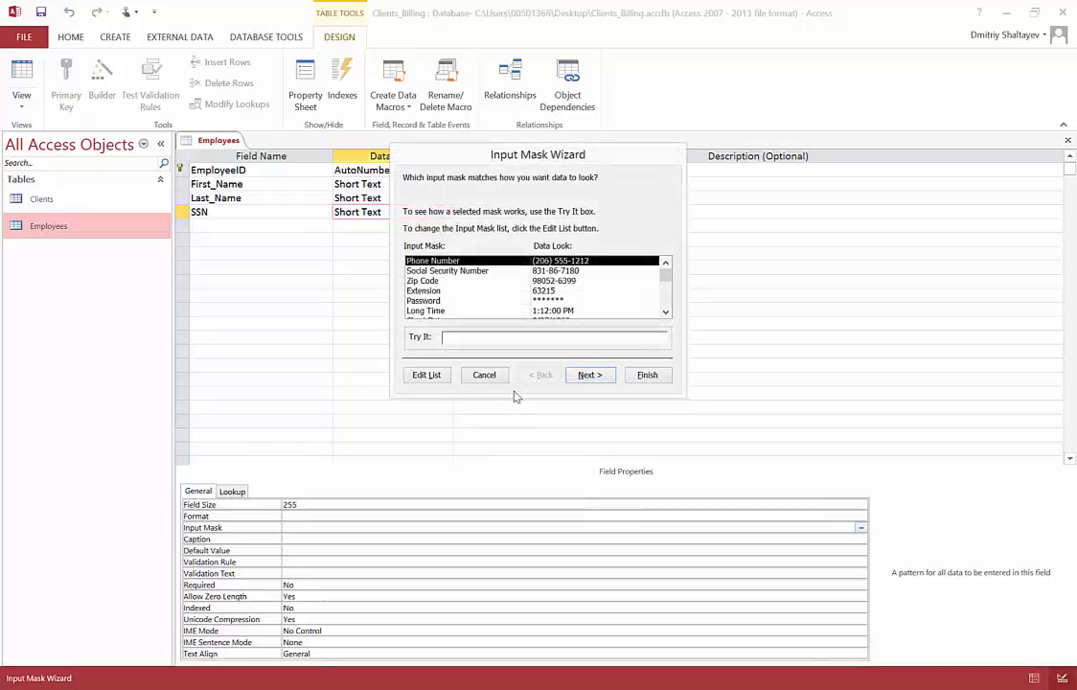
{"action": "left_click", "coordinate": [439, 271]}
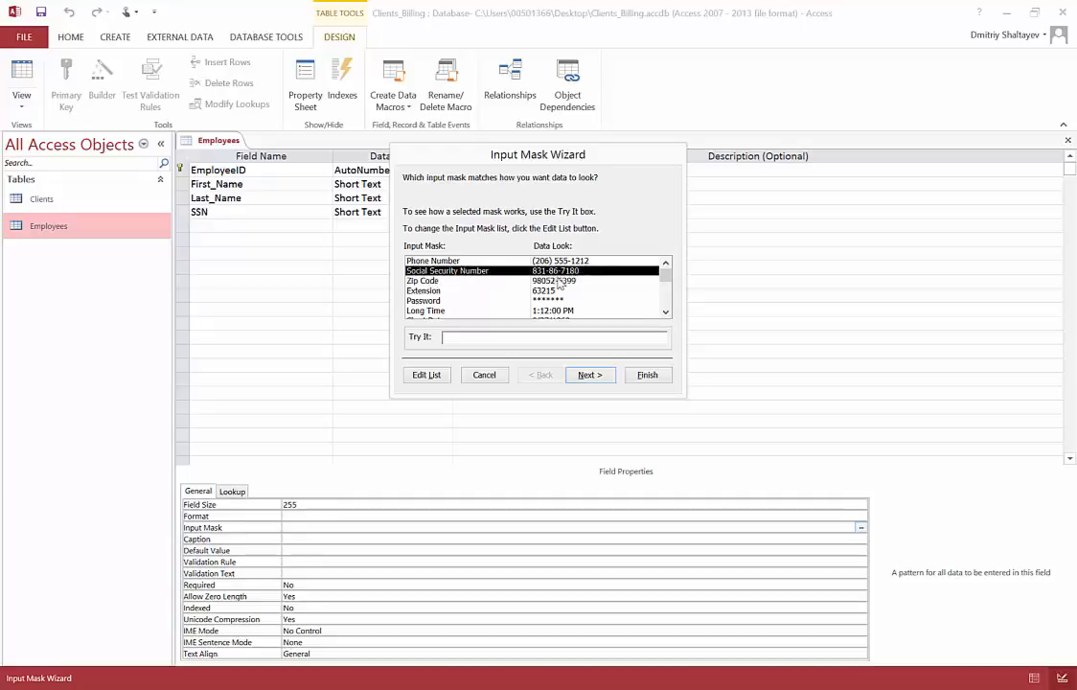
{"action": "left_click", "coordinate": [648, 374]}
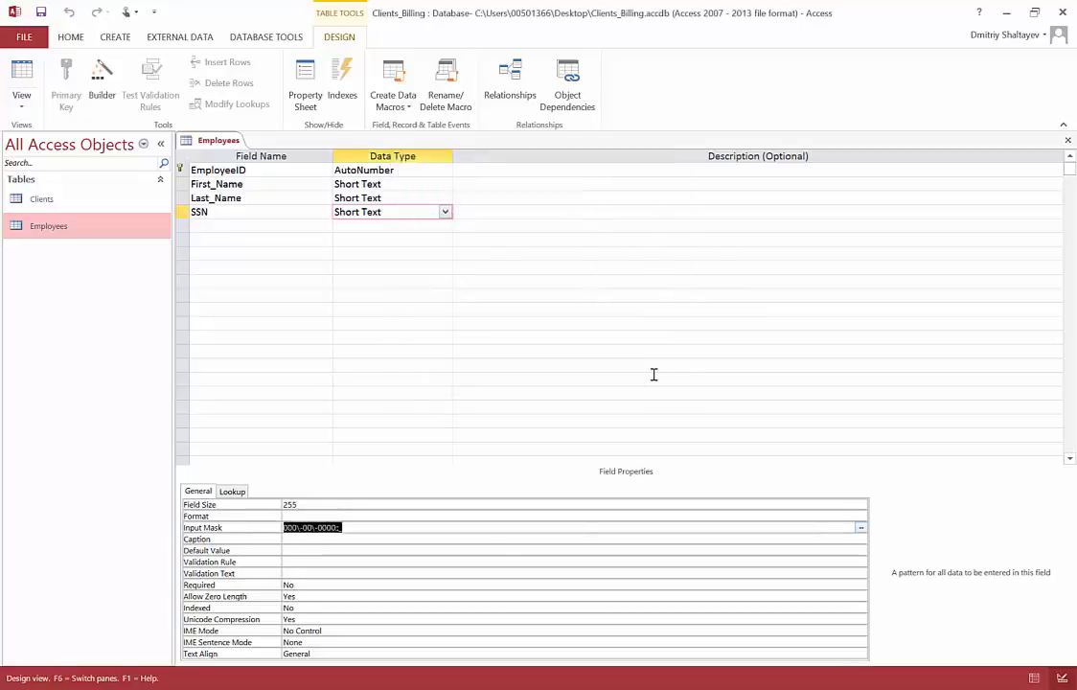
Check the Employees field list in the Word document and add a Position field with the Short Text data type in Access.
{"action": "left_click", "coordinate": [221, 226]}
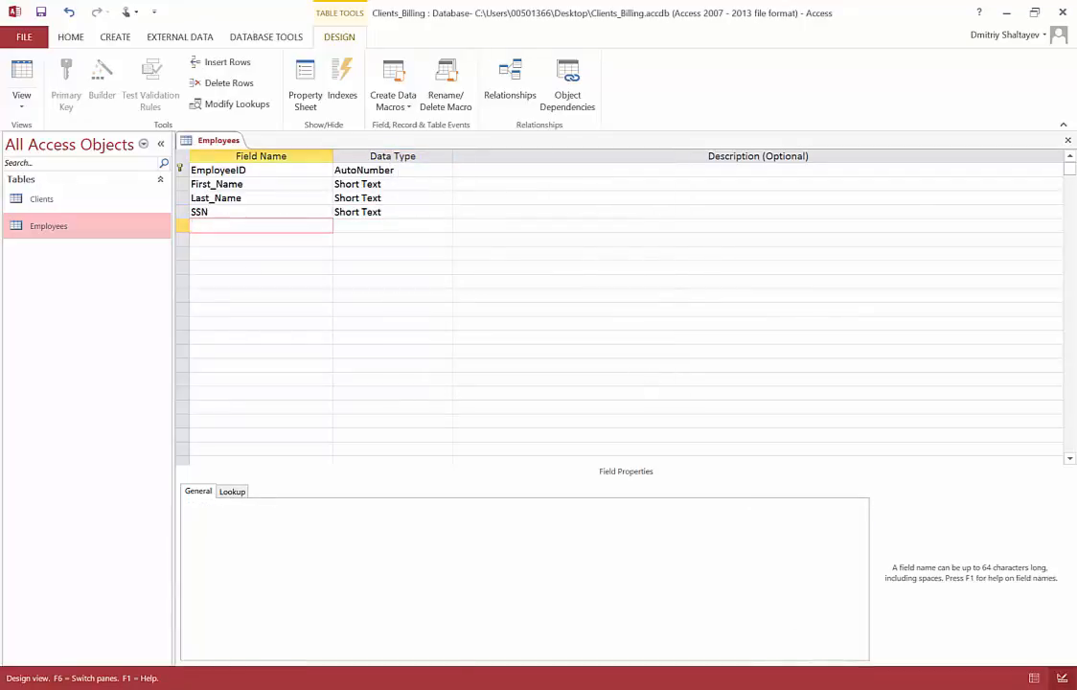
{"action": "key", "text": "alt+Tab"}
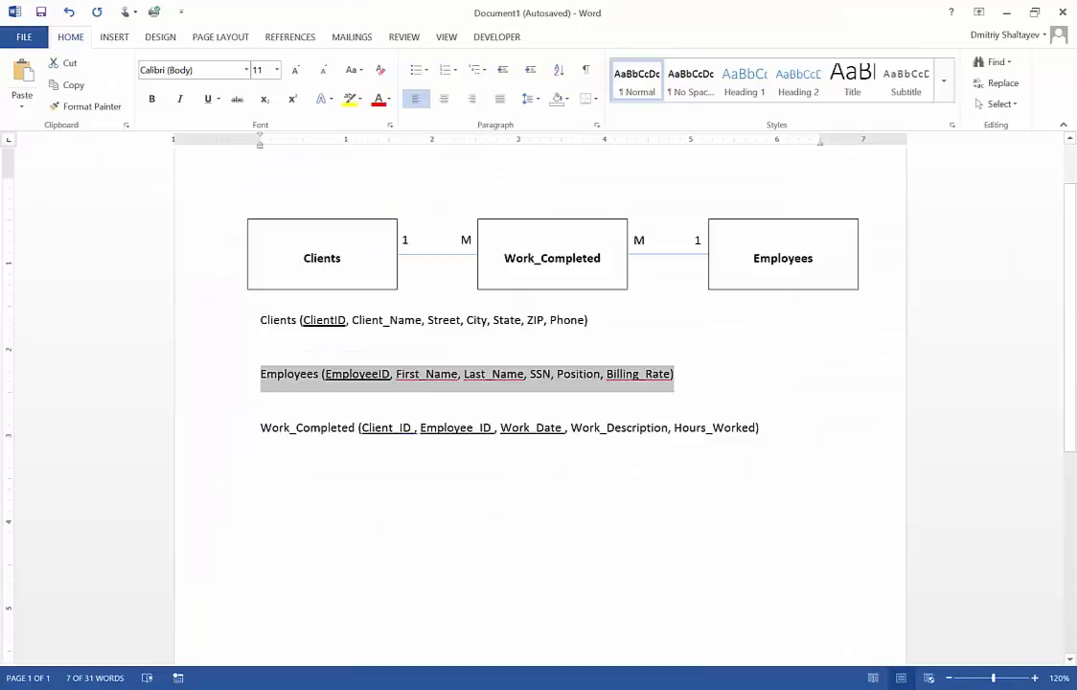
{"action": "key", "text": "alt+Tab"}
{"action": "type", "text": "Pos"}
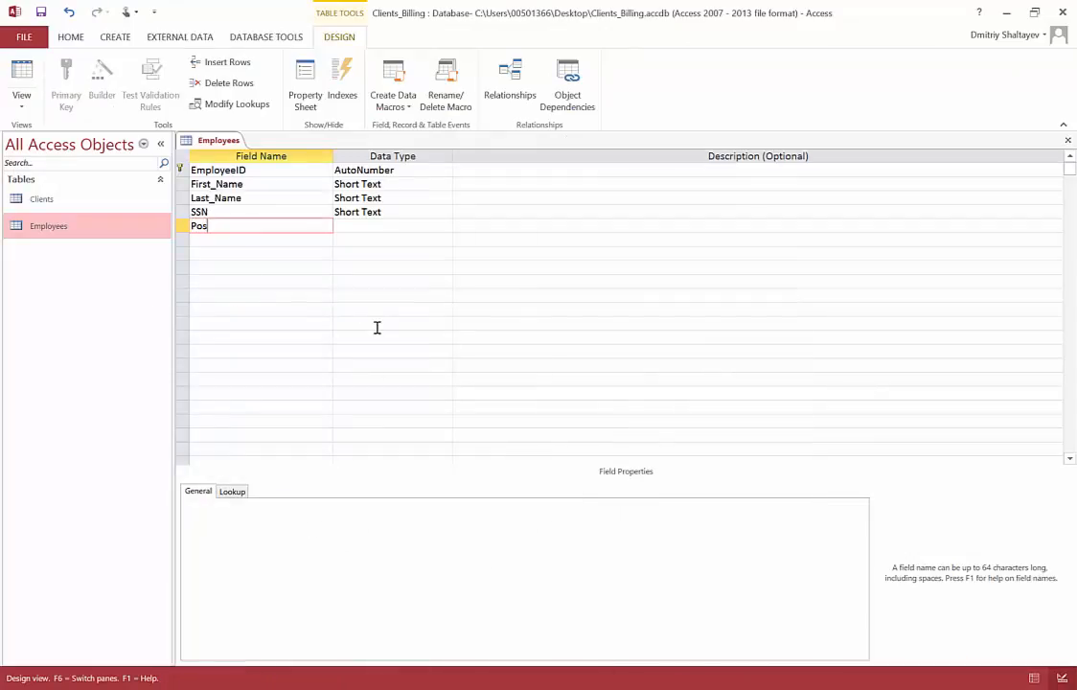
{"action": "type", "text": "ition"}
{"action": "key", "text": "Tab"}
{"action": "key", "text": "Tab"}
{"action": "key", "text": "Tab"}
Add a Billing_Rate field below Position with the Currency data type.
{"action": "type", "text": "B"}
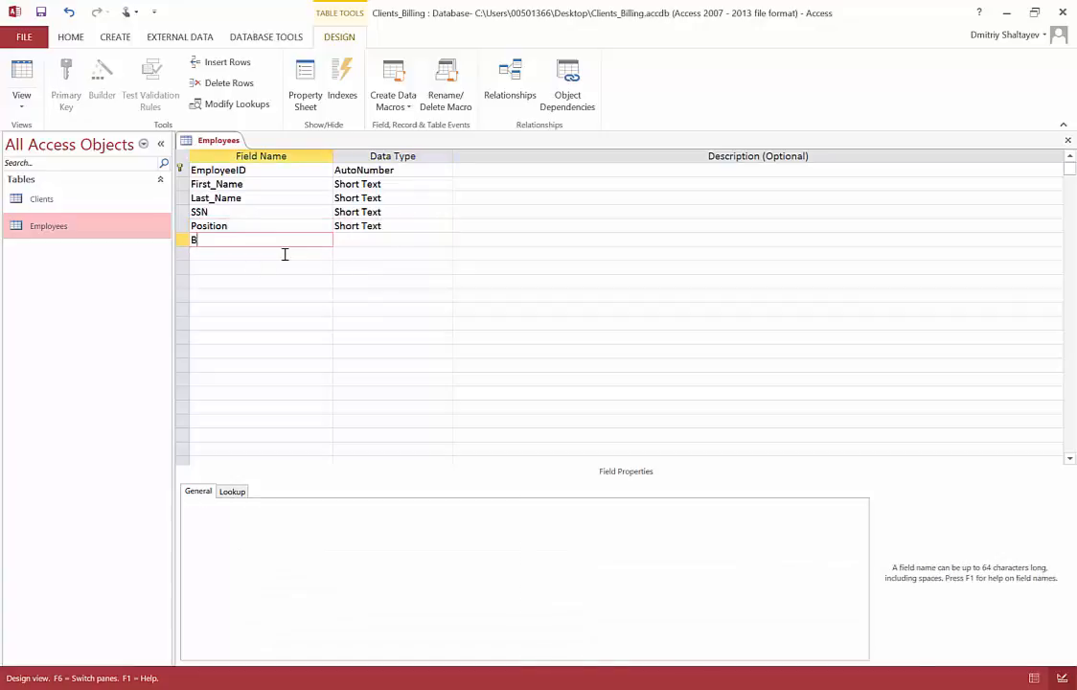
{"action": "type", "text": "illing_Rate"}
{"action": "left_click", "coordinate": [390, 241]}
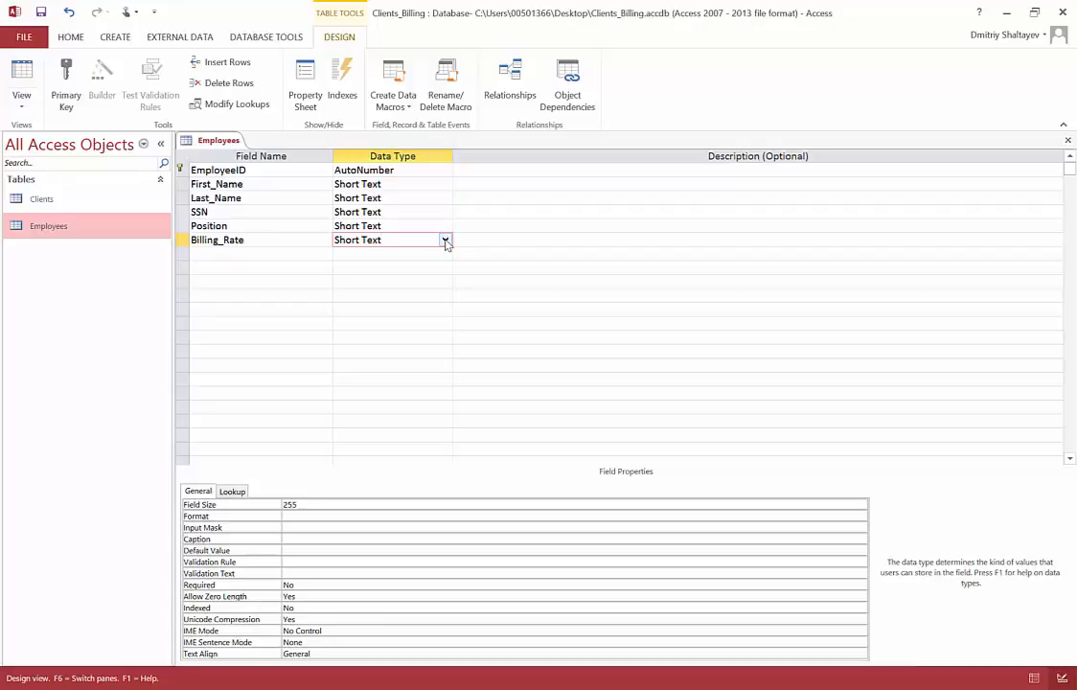
{"action": "left_click", "coordinate": [445, 240]}
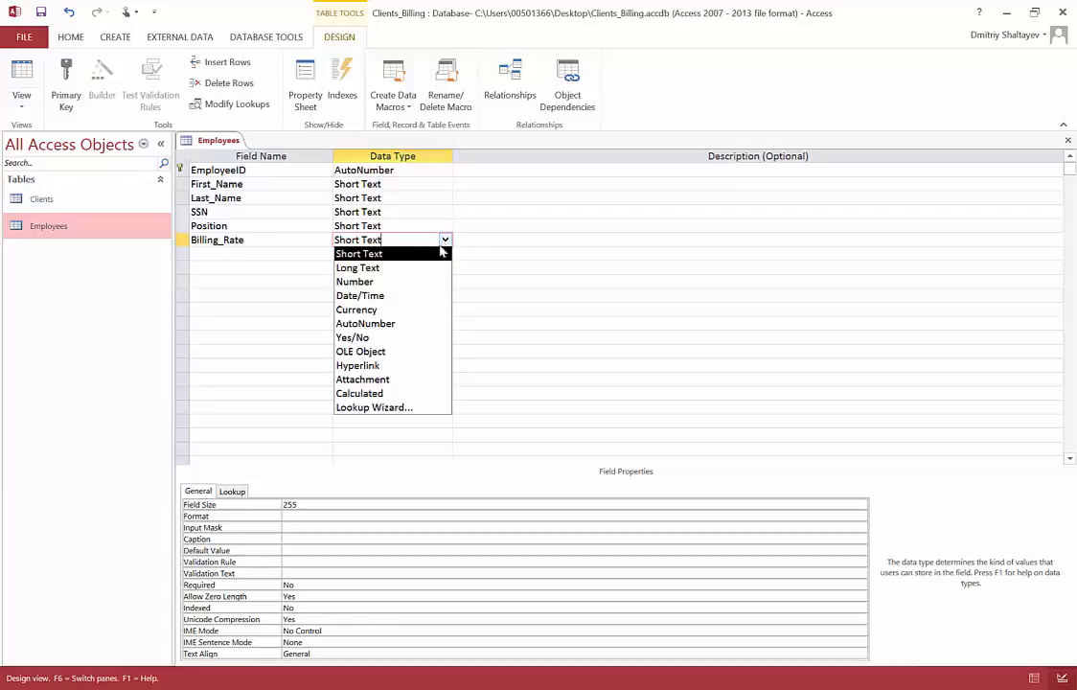
{"action": "left_click", "coordinate": [380, 316]}
Describe the Billing_Rate field as "Hourly rate charged by a company to its clients".
{"action": "left_click", "coordinate": [510, 243]}
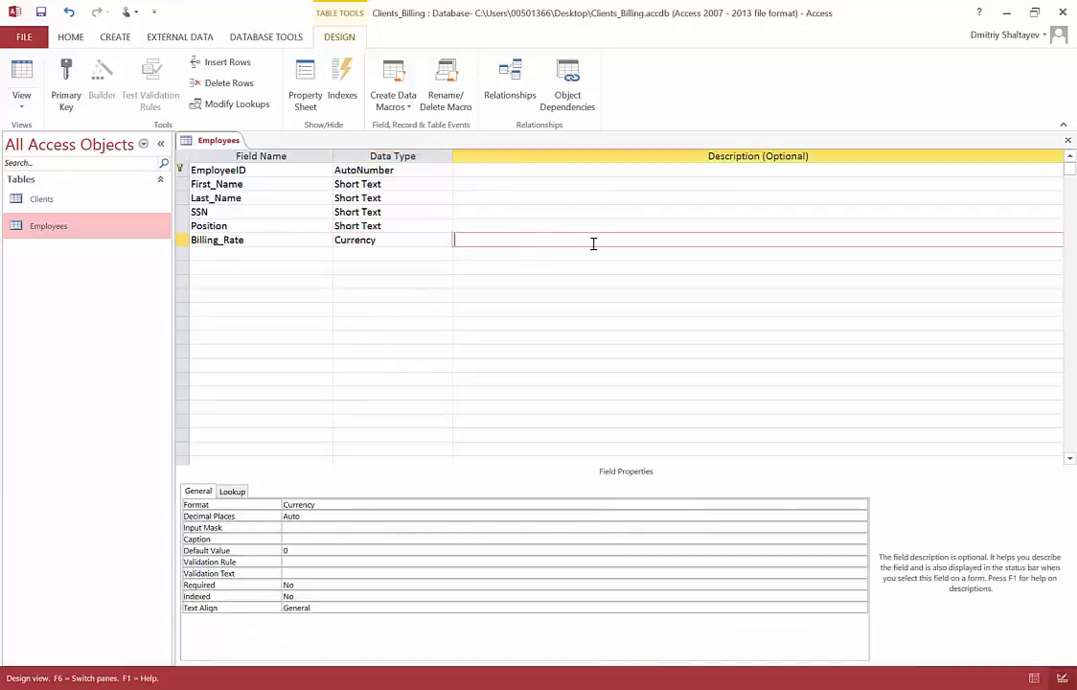
{"action": "type", "text": "Hou"}
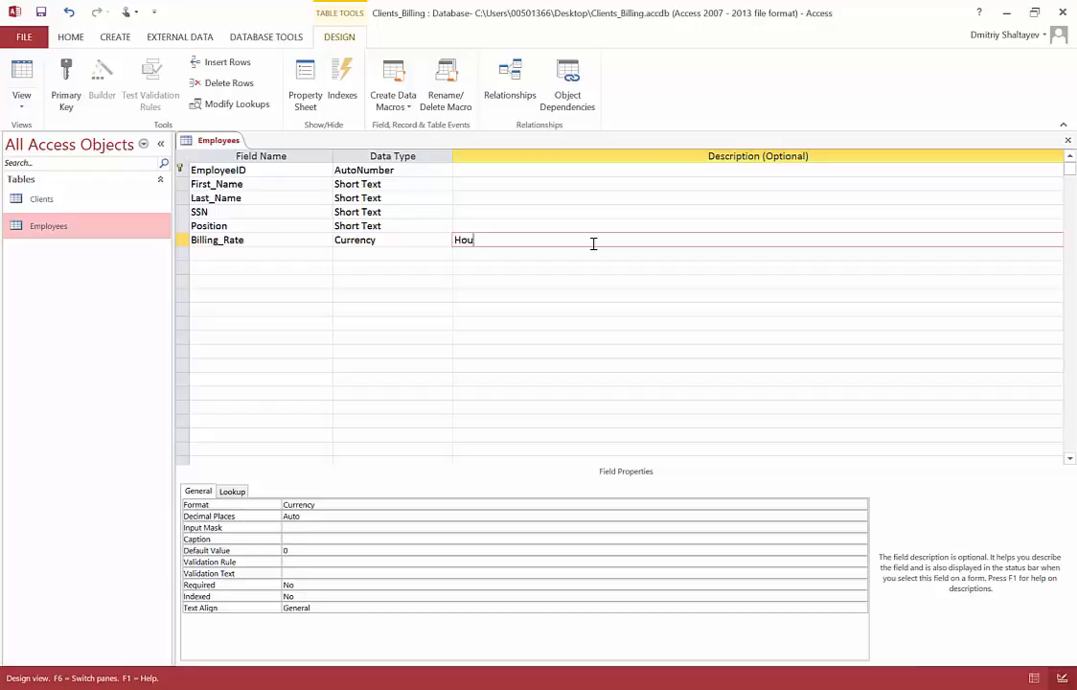
{"action": "type", "text": "rly rate charged by a company to it"}
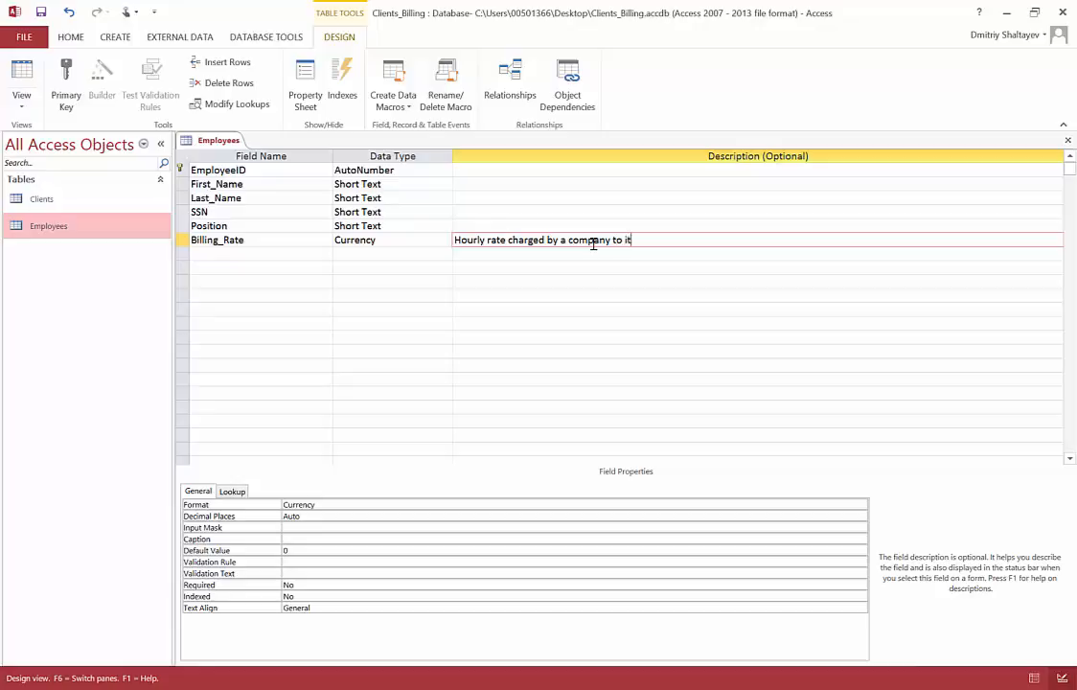
{"action": "type", "text": "s clients"}
{"action": "key", "text": "Return"}
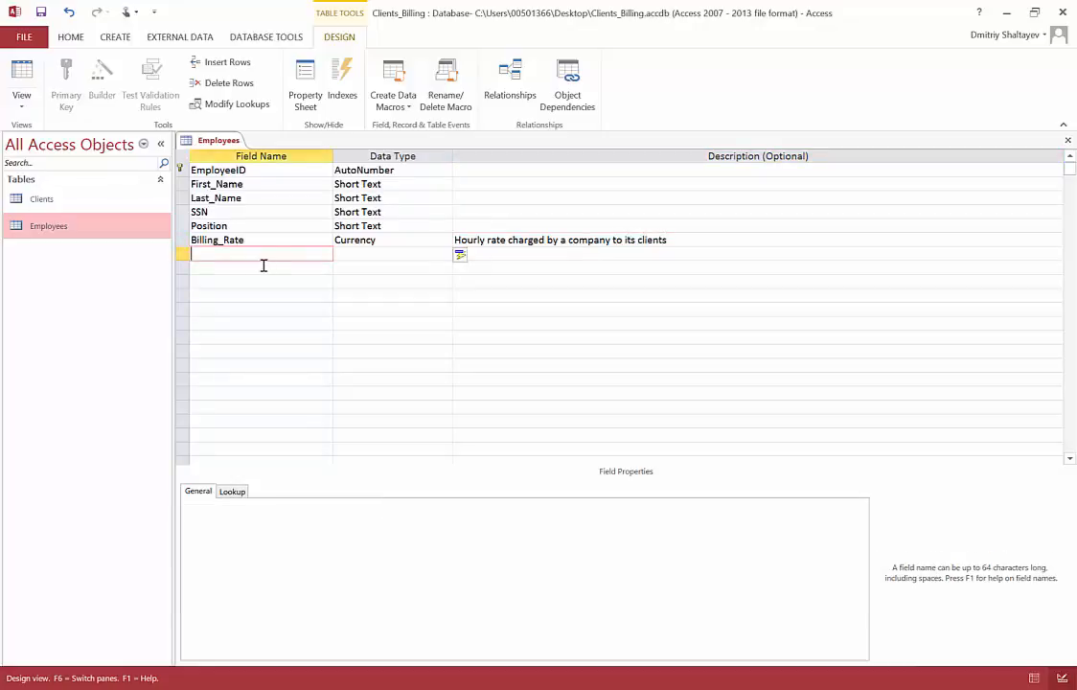
Switch the Employees table to Datasheet View and enter the first employee's first name, last name and social security number.
{"action": "left_click", "coordinate": [20, 106]}
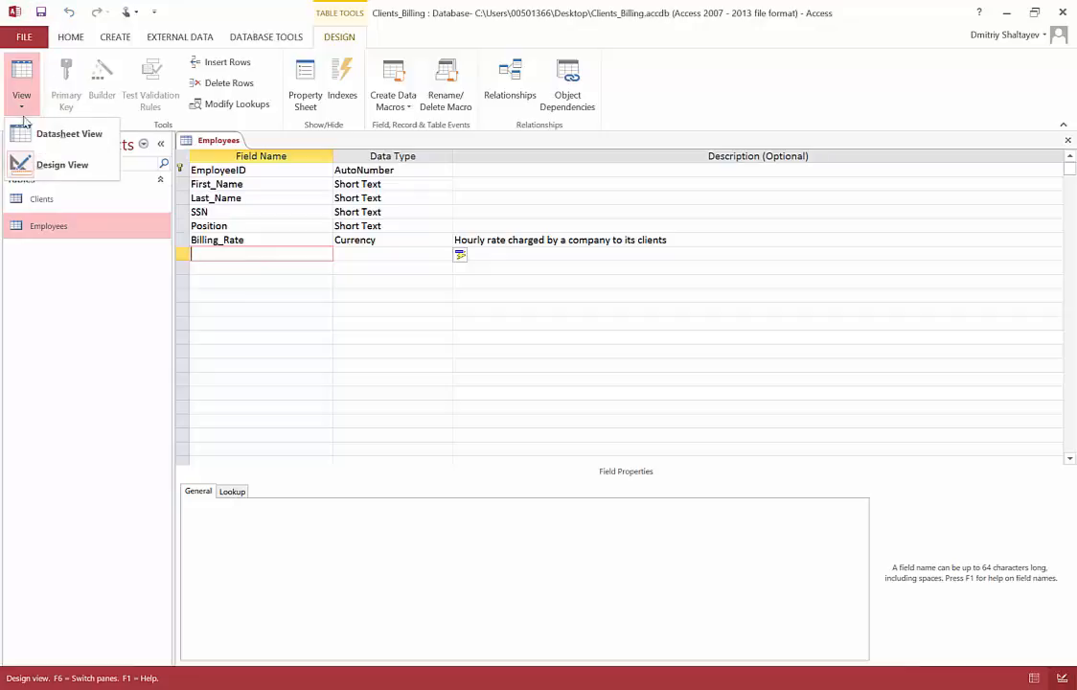
{"action": "left_click", "coordinate": [29, 133]}
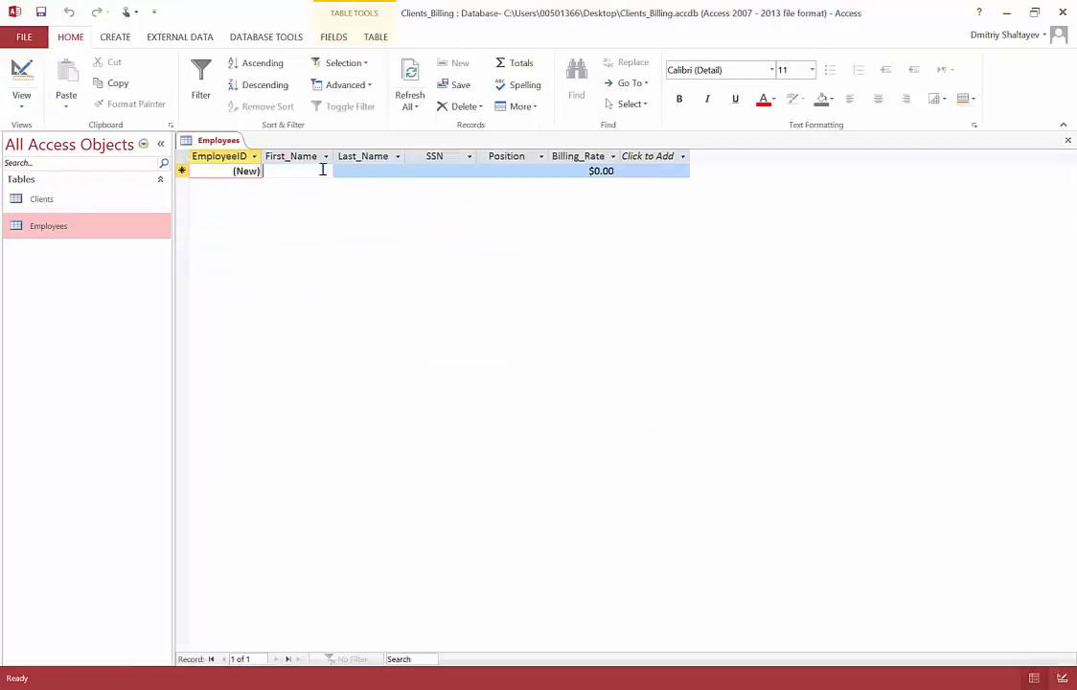
{"action": "left_click", "coordinate": [322, 171]}
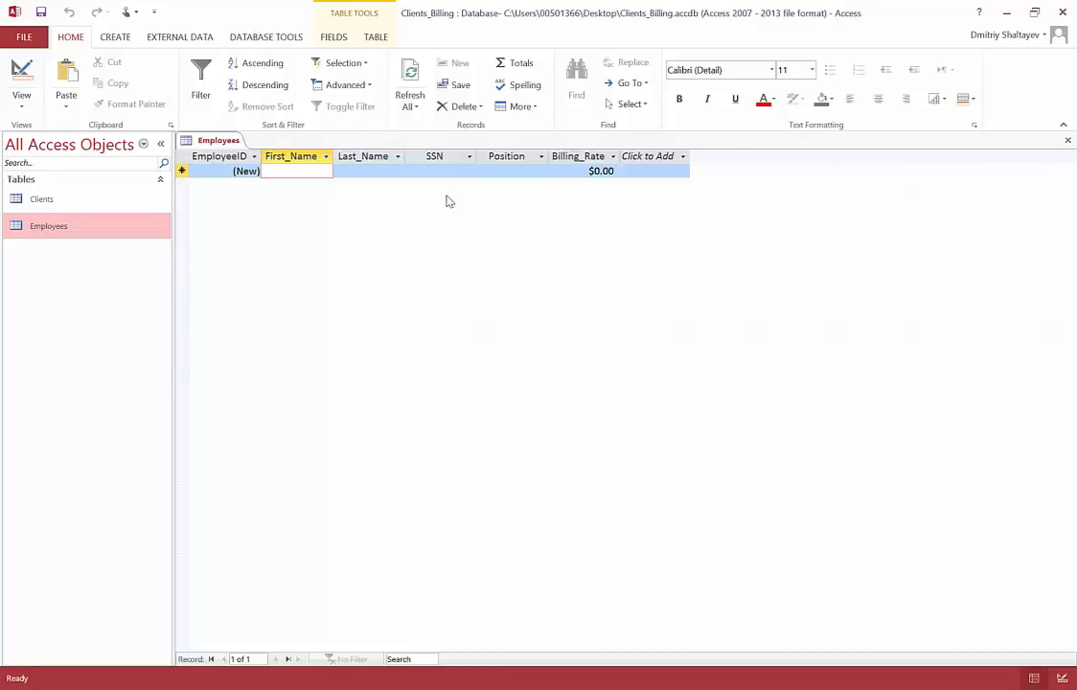
{"action": "type", "text": "John"}
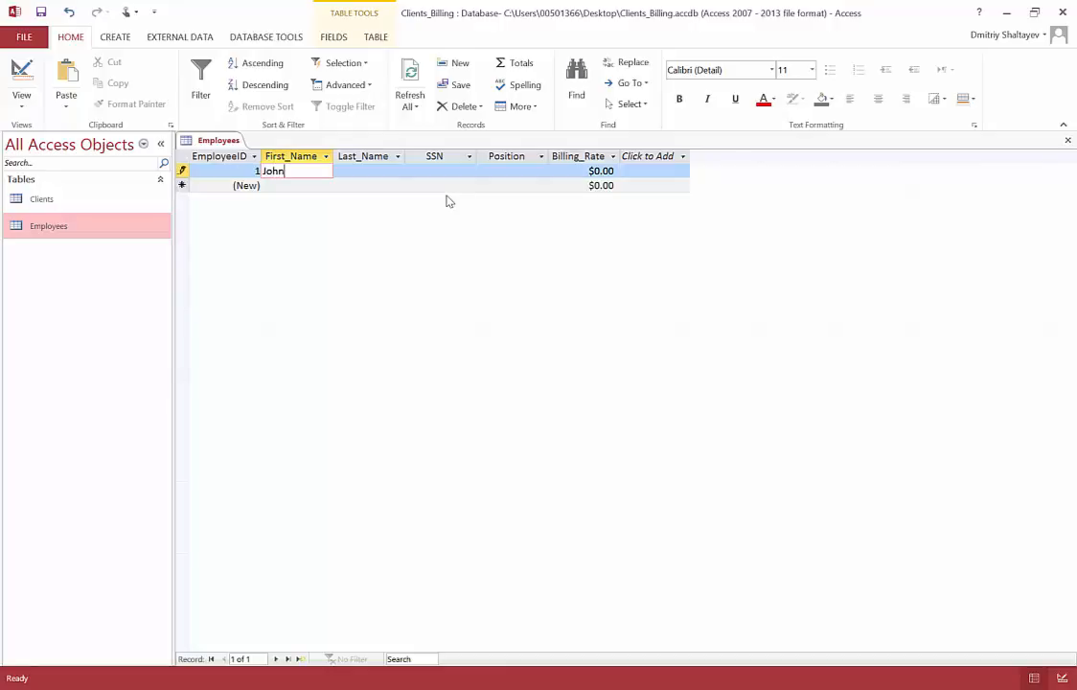
{"action": "key", "text": "Tab"}
{"action": "type", "text": "Smith"}
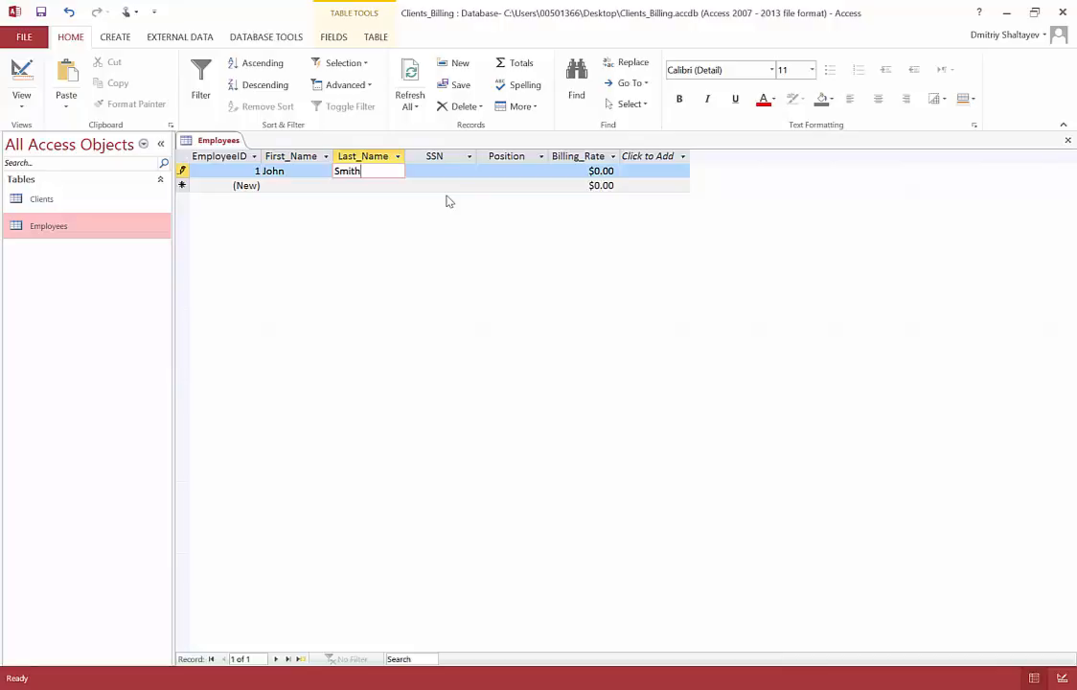
{"action": "key", "text": "Tab"}
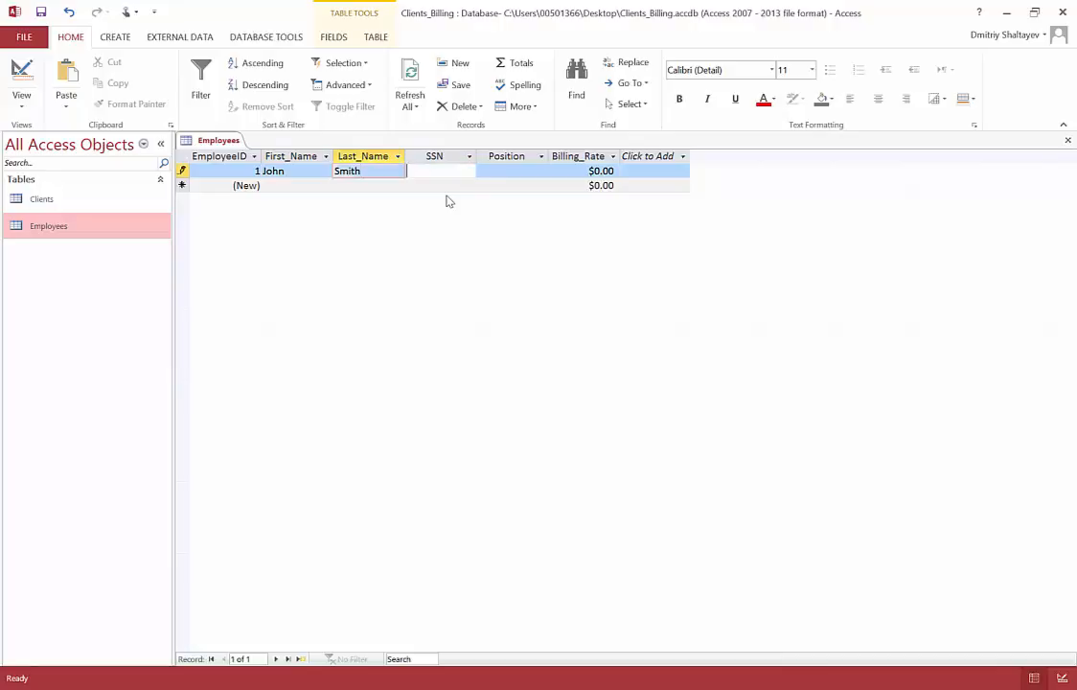
{"action": "left_click", "coordinate": [420, 178]}
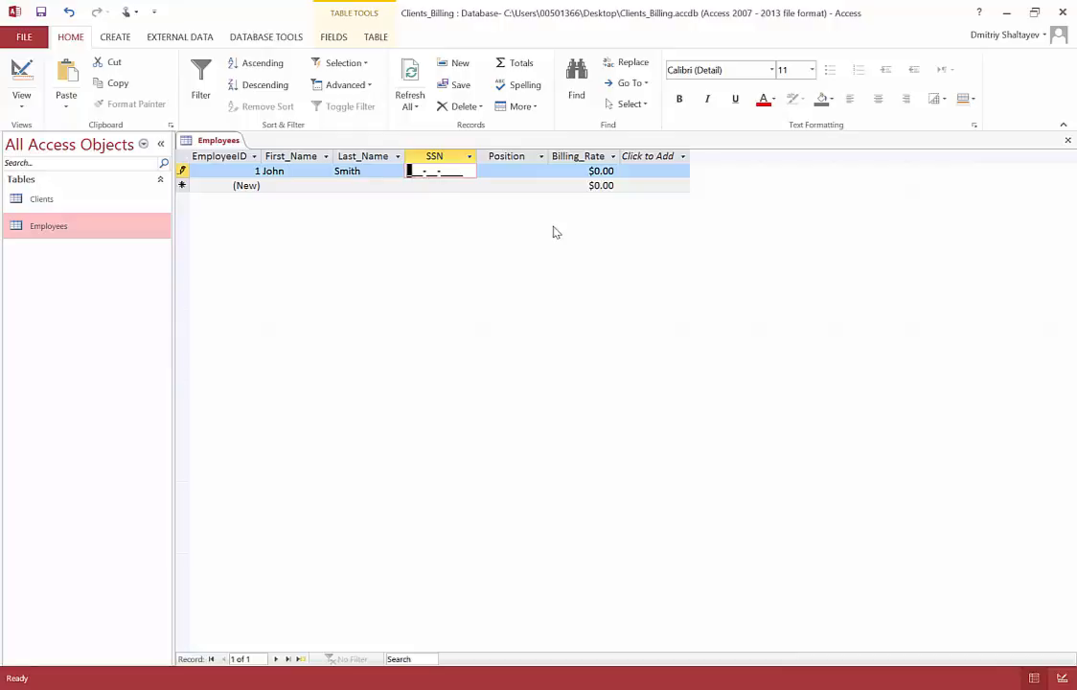
{"action": "type", "text": "123-45-6789"}
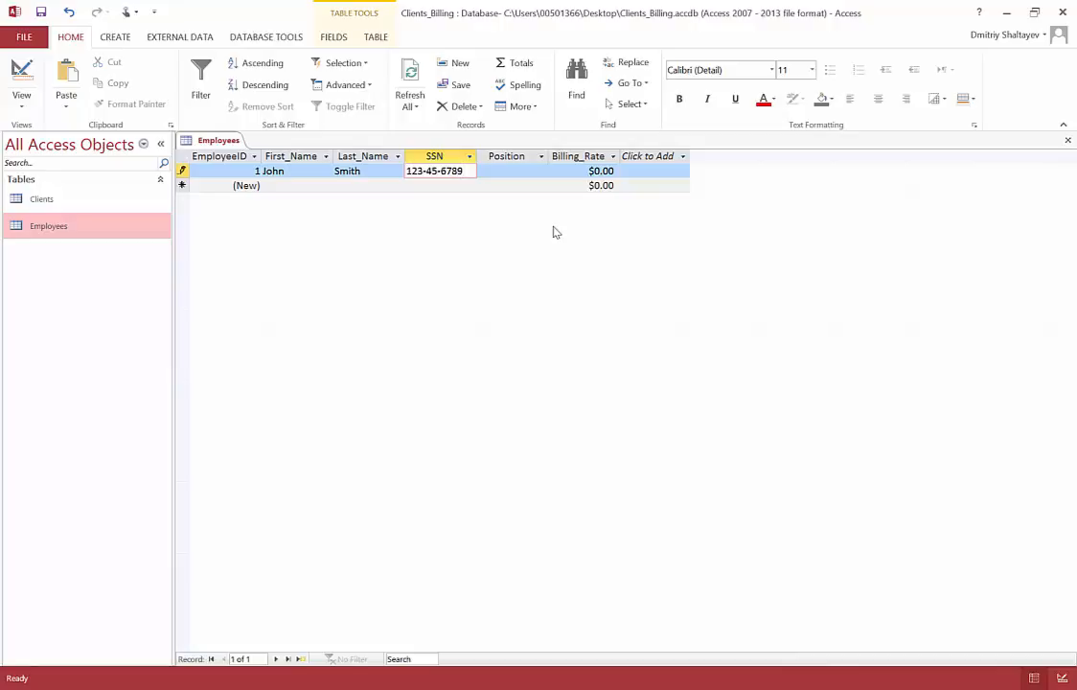
{"action": "key", "text": "Tab"}
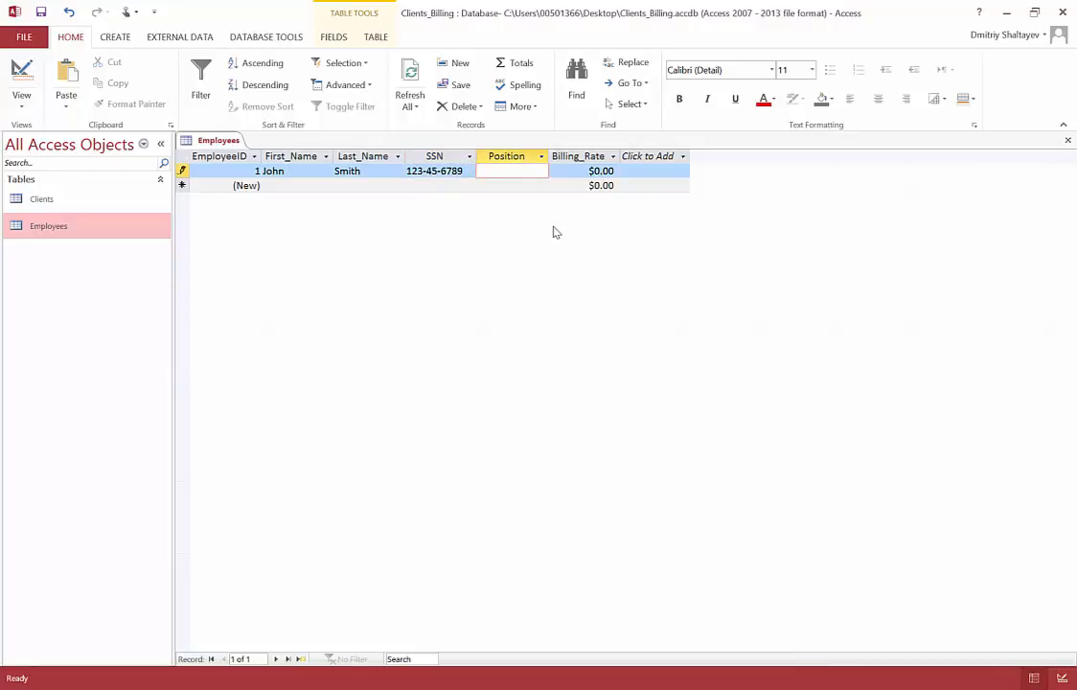
Complete the first employee record with the position Consultant and a billing rate of $100.
{"action": "type", "text": "Consultant"}
{"action": "left_click", "coordinate": [600, 171]}
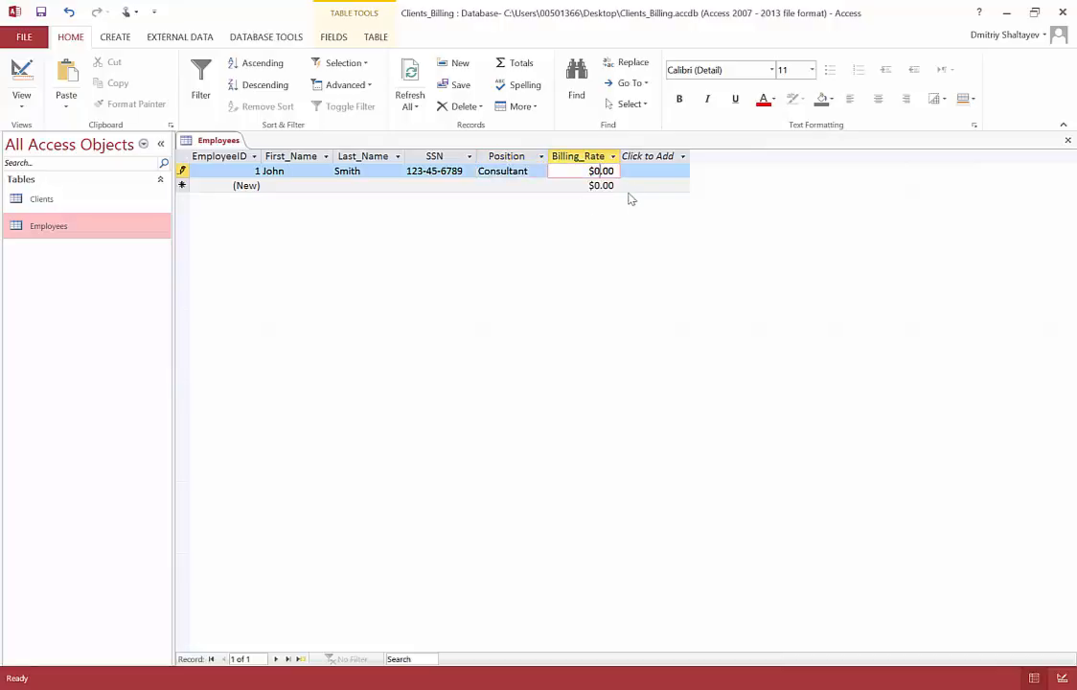
{"action": "left_click_drag", "start_coordinate": [606, 172], "coordinate": [594, 171]}
{"action": "left_click", "coordinate": [611, 171]}
{"action": "left_click_drag", "start_coordinate": [610, 172], "coordinate": [589, 170]}
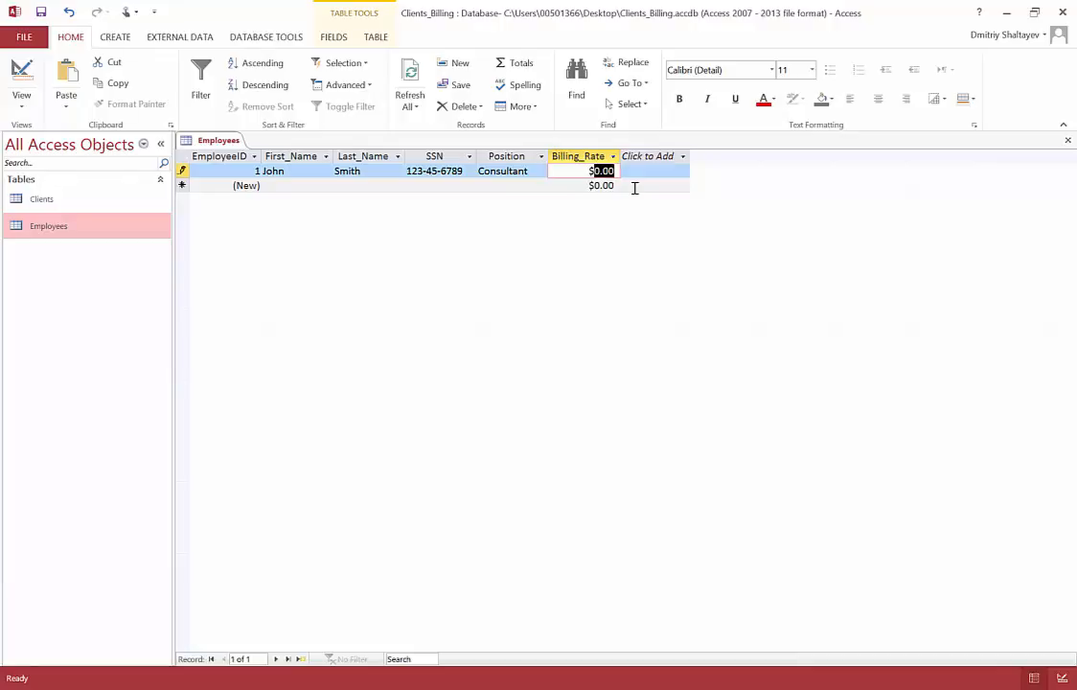
{"action": "type", "text": "$100"}
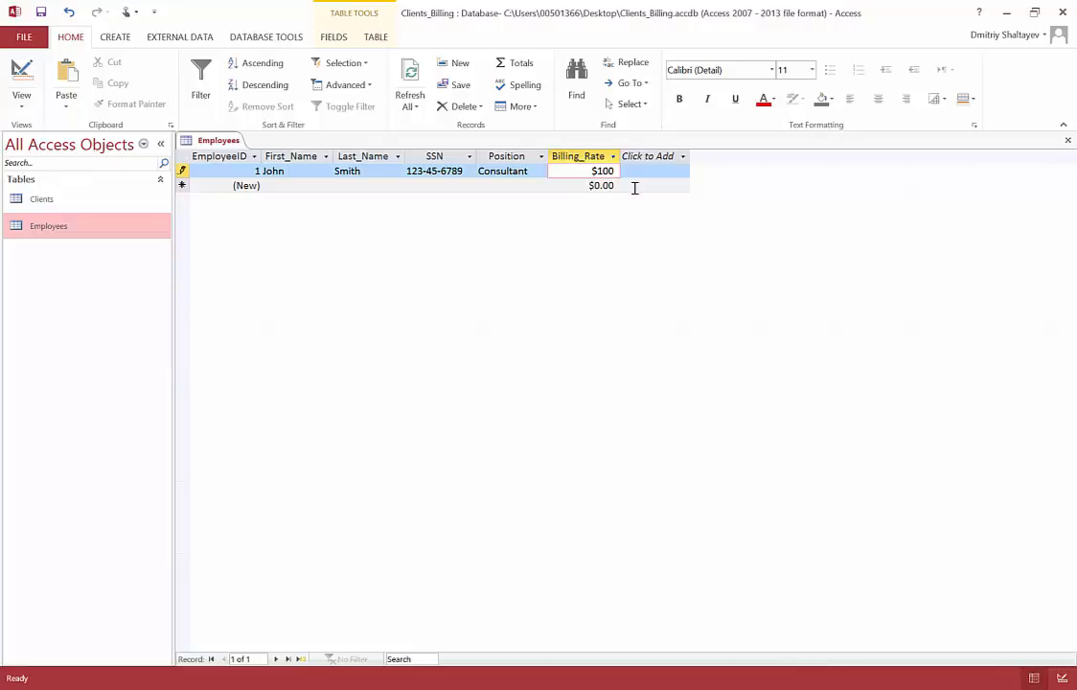
{"action": "key", "text": "Tab"}
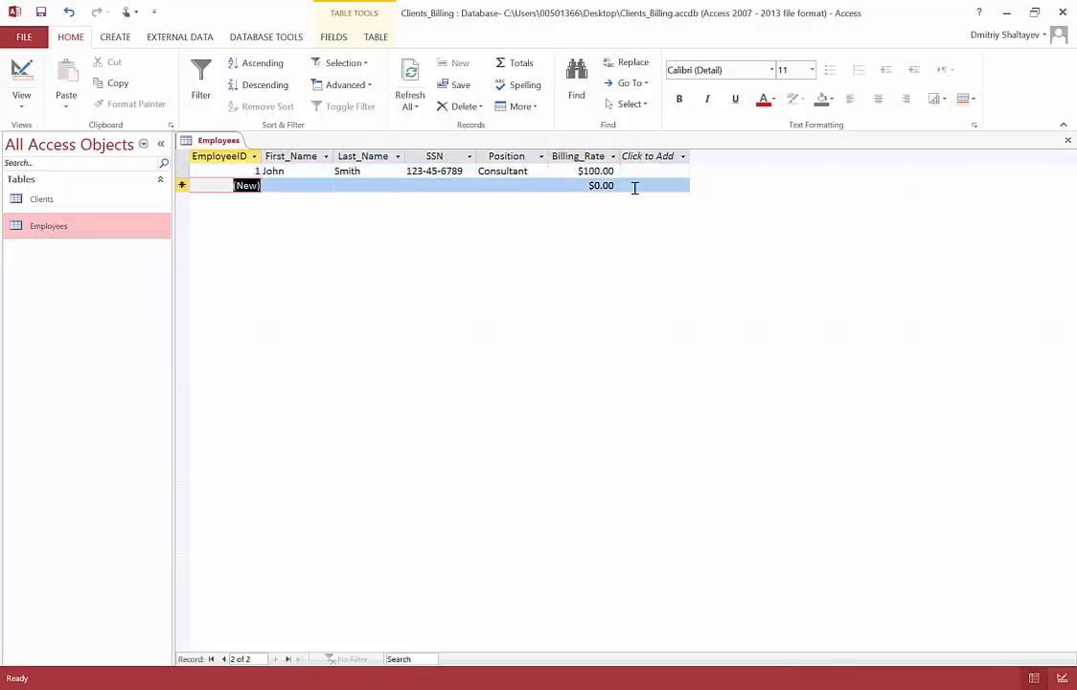
Start a second employee record with the employee's first name, last name and social security number.
{"action": "left_click", "coordinate": [293, 185]}
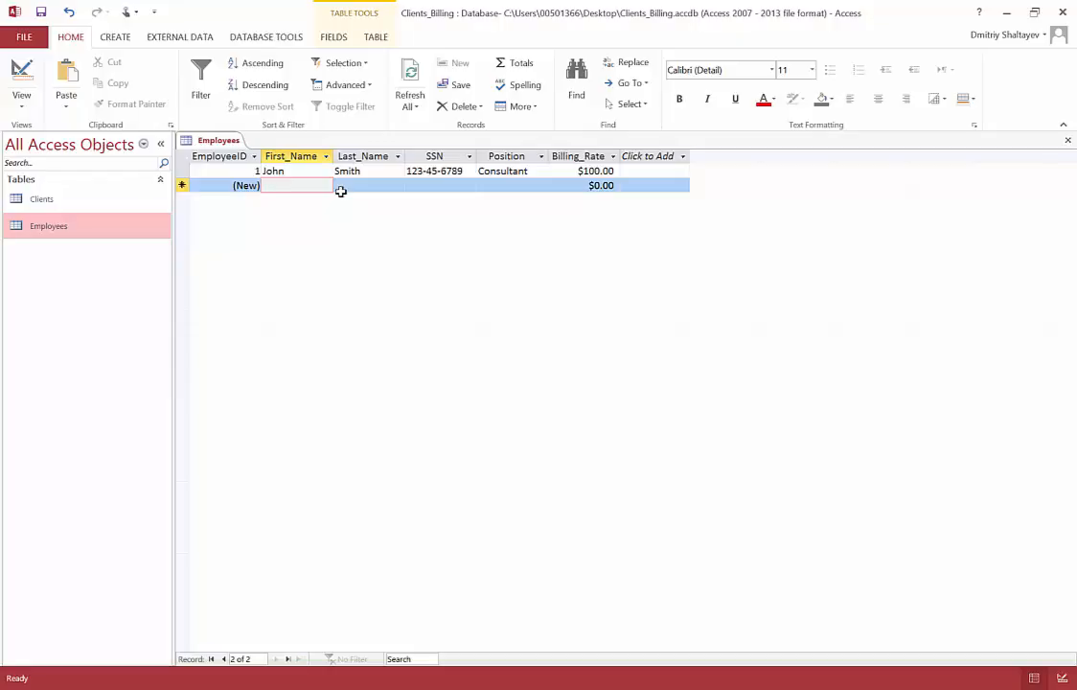
{"action": "type", "text": "Jane"}
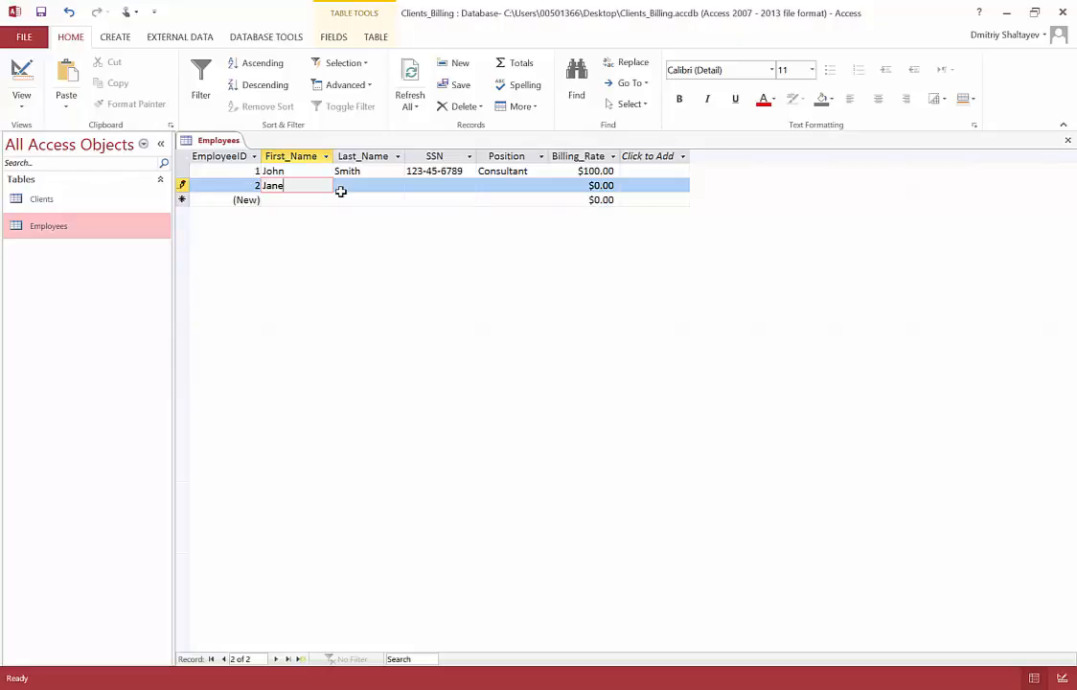
{"action": "key", "text": "Tab"}
{"action": "type", "text": "Doe"}
{"action": "key", "text": "Tab"}
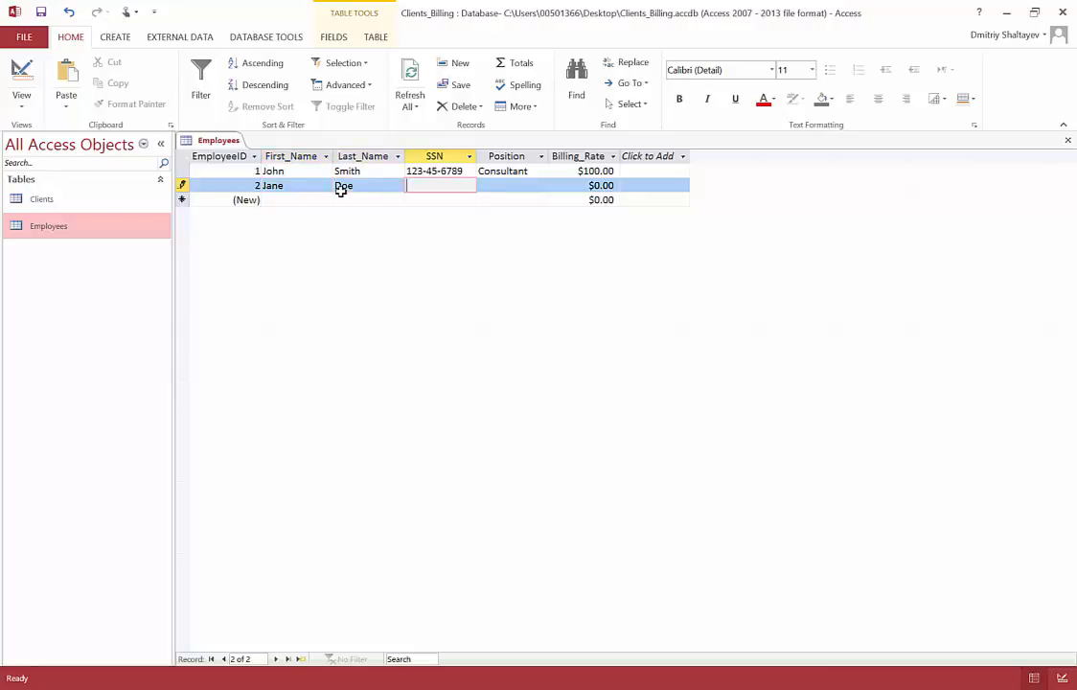
{"action": "type", "text": "9876"}
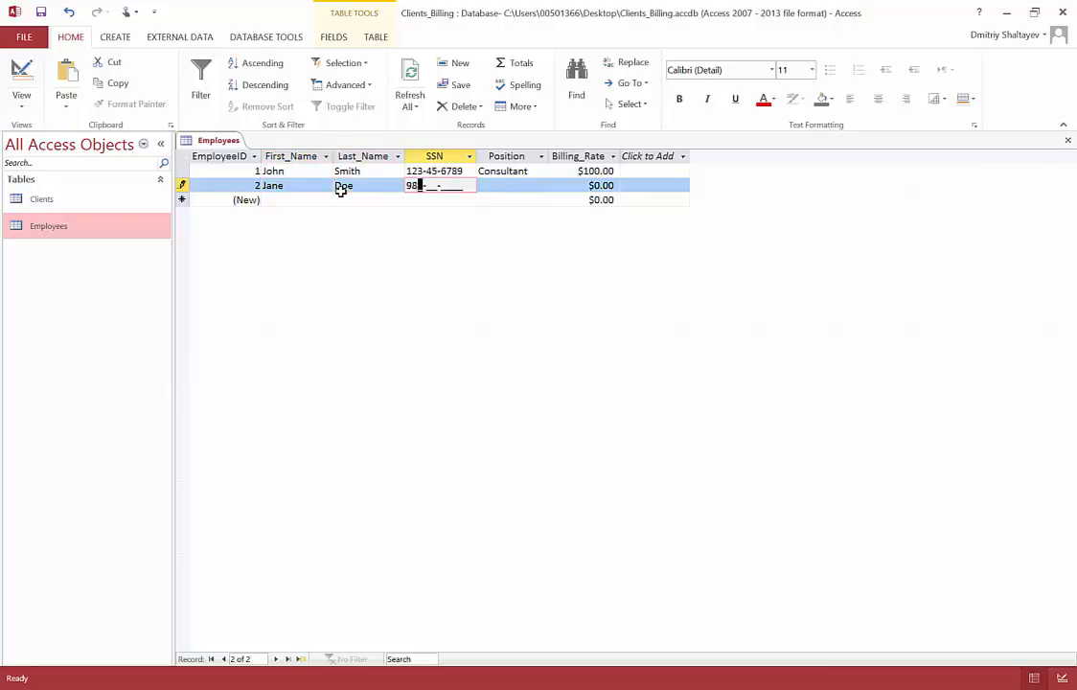
{"action": "type", "text": "21"}
{"action": "key", "text": "Tab"}
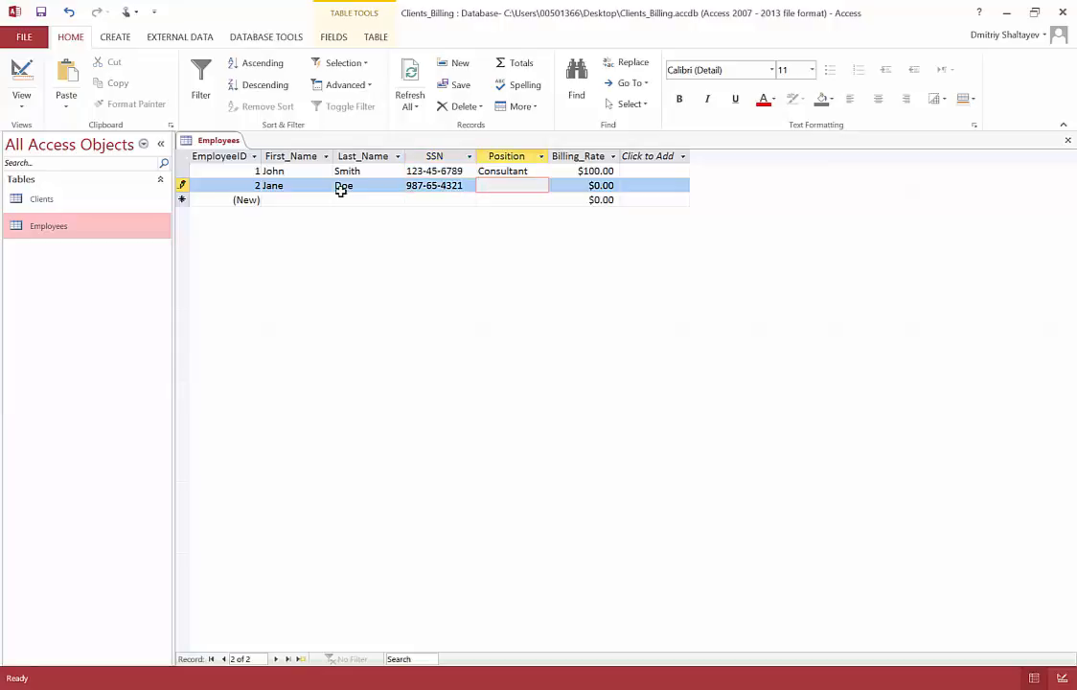
Set the second employee's position to Manager and the billing rate to 200.
{"action": "key", "text": "Tab"}
{"action": "key", "text": "shift+Tab"}
{"action": "type", "text": "Manager"}
{"action": "key", "text": "Tab"}
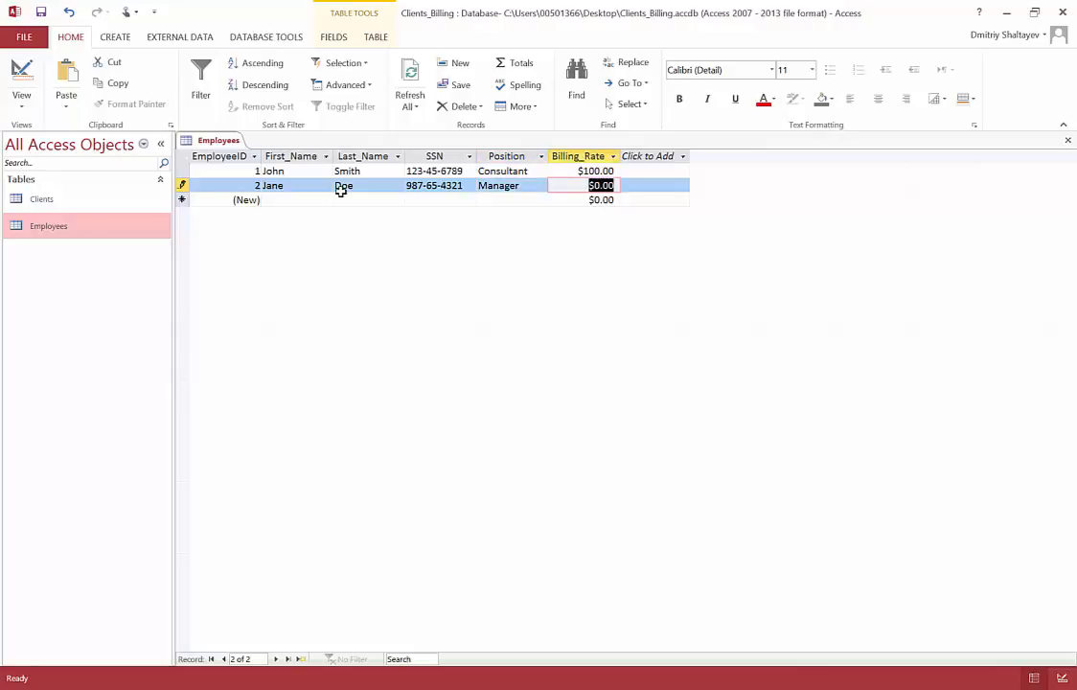
{"action": "type", "text": "200"}
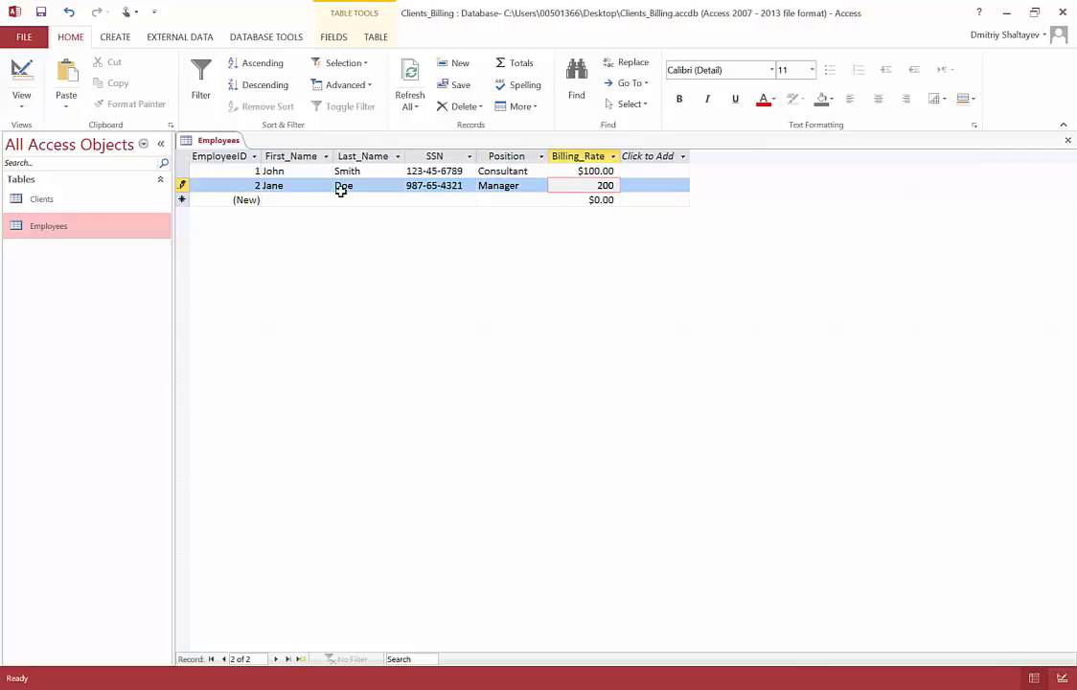
Commit the second employee record and close the Employees table.
{"action": "key", "text": "Tab"}
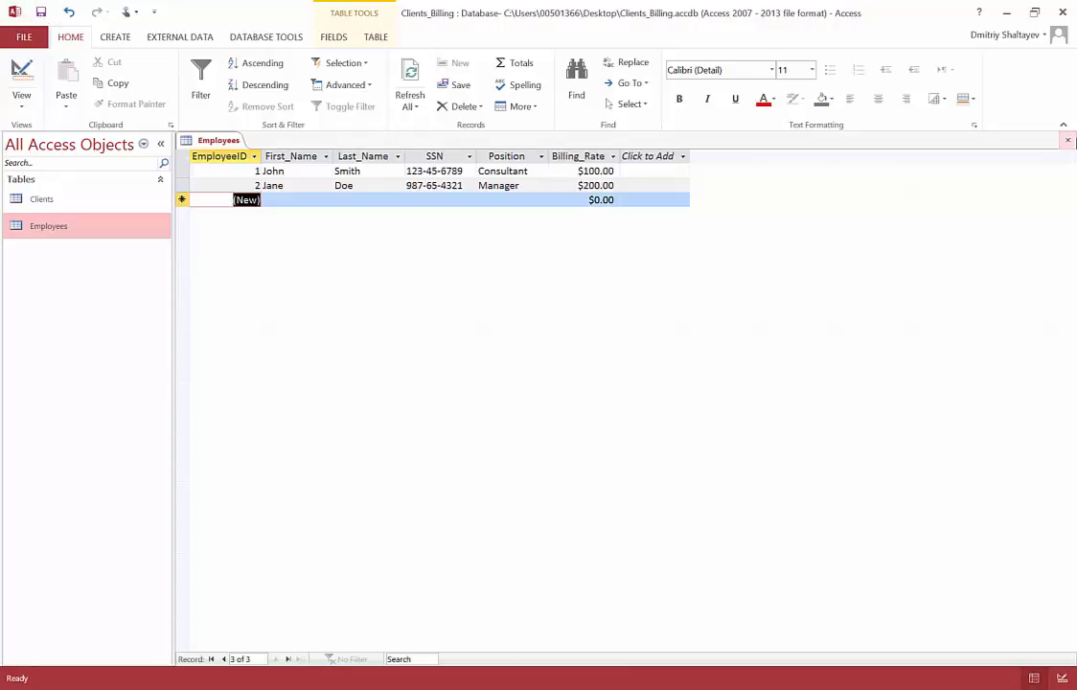
{"action": "left_click", "coordinate": [1067, 140]}
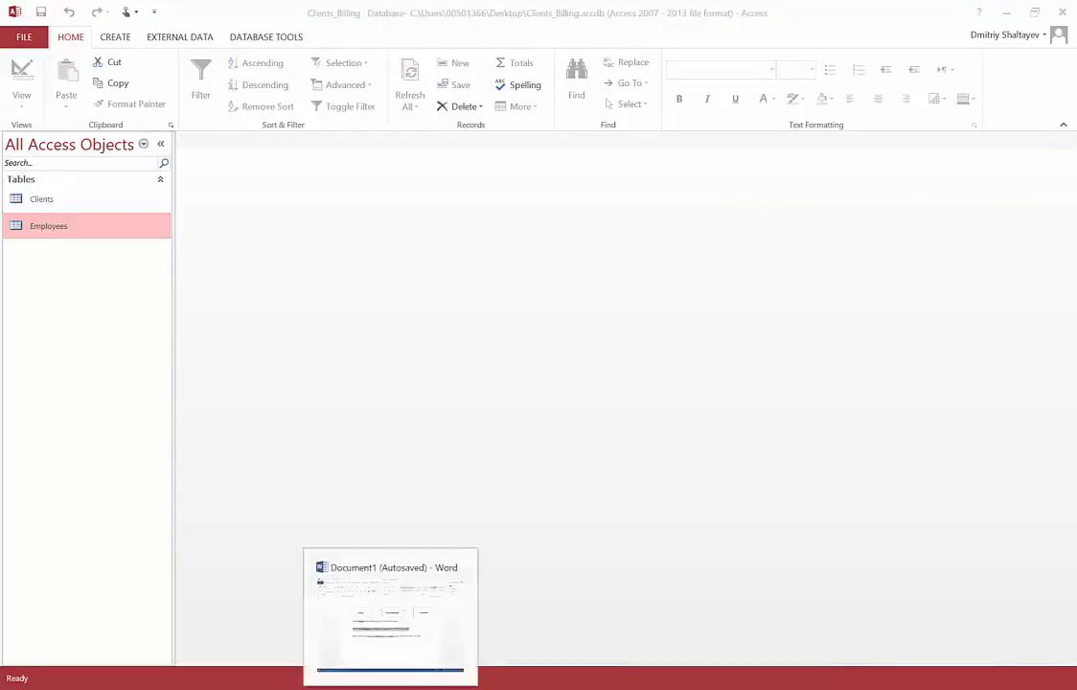
Switch to the Word design document, highlight the Work_Completed table definition for reference, and return to Access.
{"action": "left_click", "coordinate": [412, 618]}
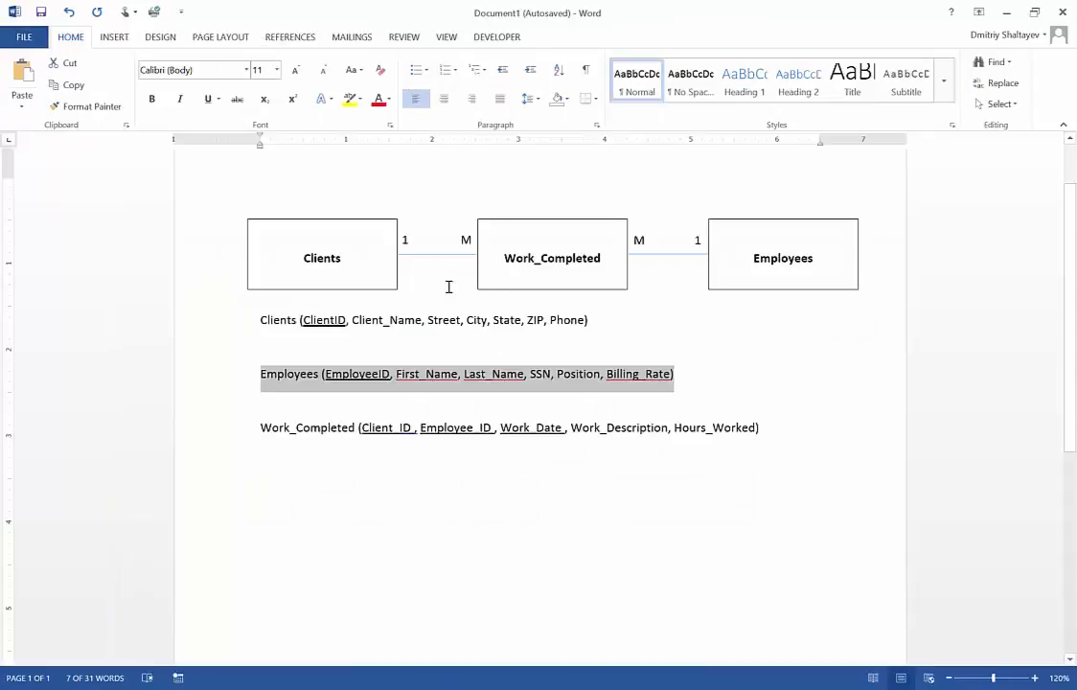
{"action": "left_click_drag", "start_coordinate": [262, 429], "coordinate": [771, 444]}
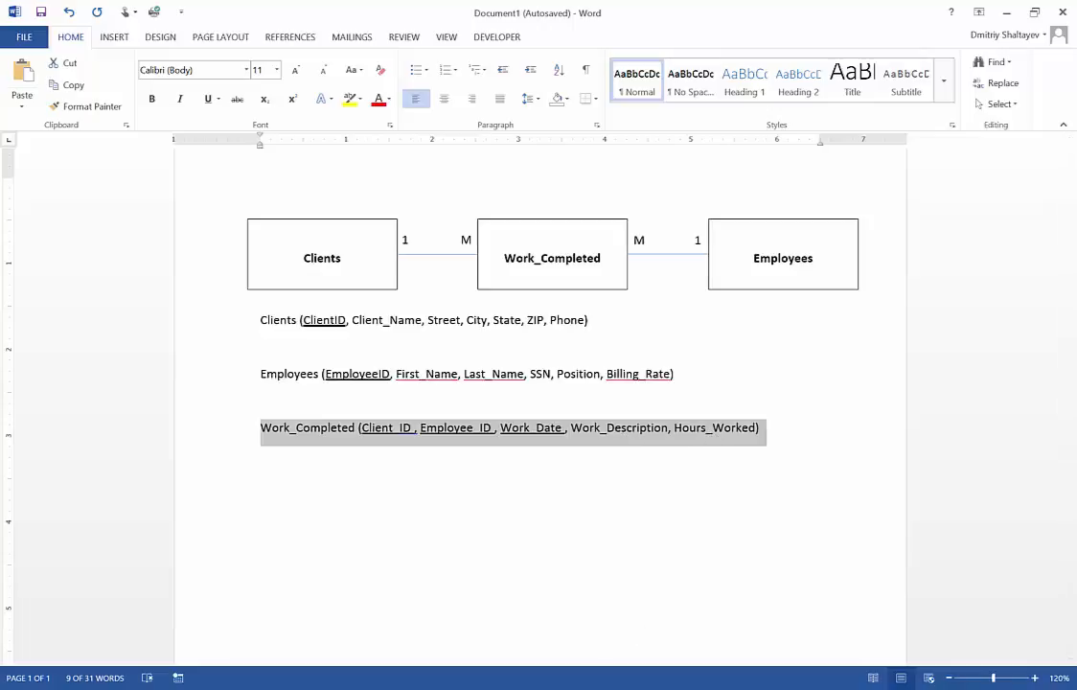
{"action": "key", "text": "alt+Tab"}
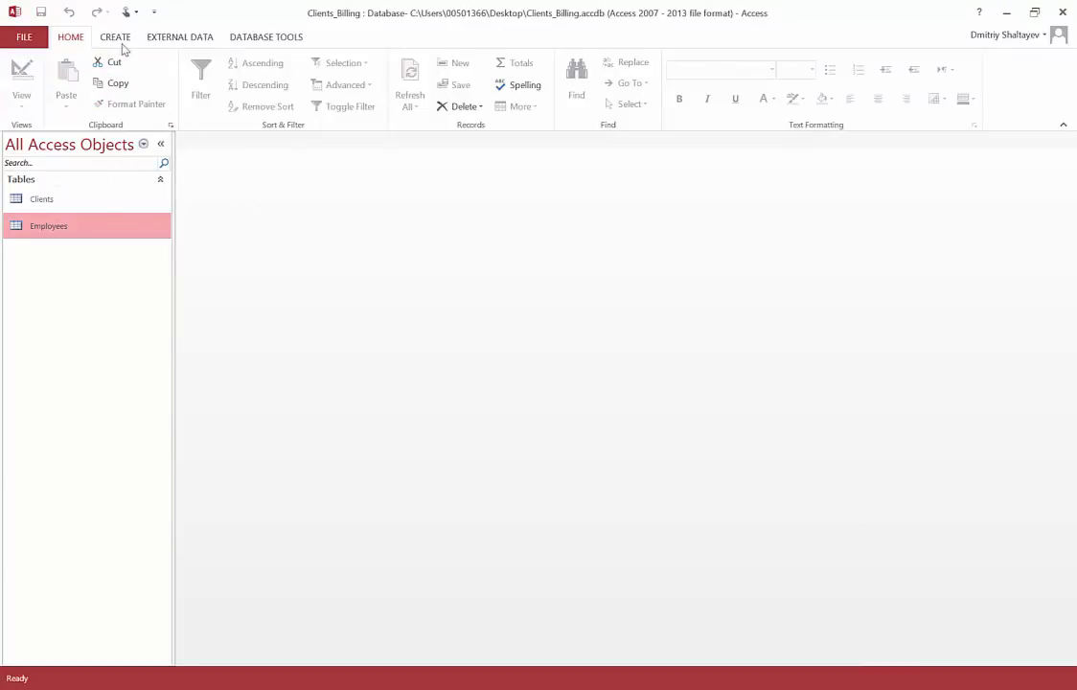
Create a new table and open it in Design View, saving it as Work_Completed.
{"action": "left_click", "coordinate": [115, 38]}
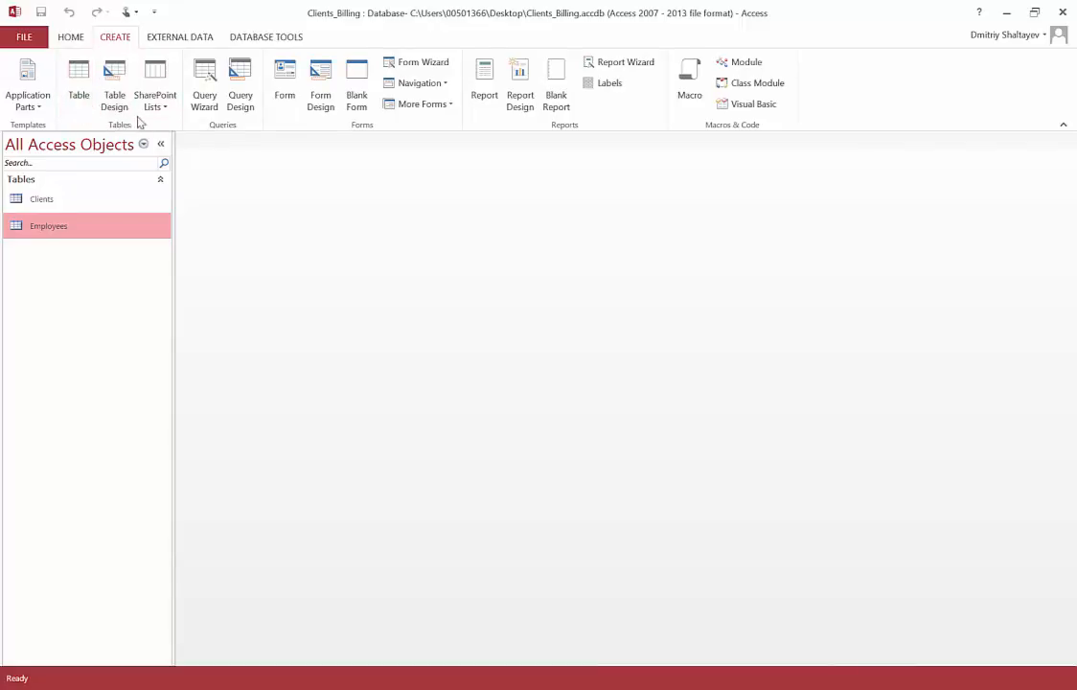
{"action": "left_click", "coordinate": [81, 81]}
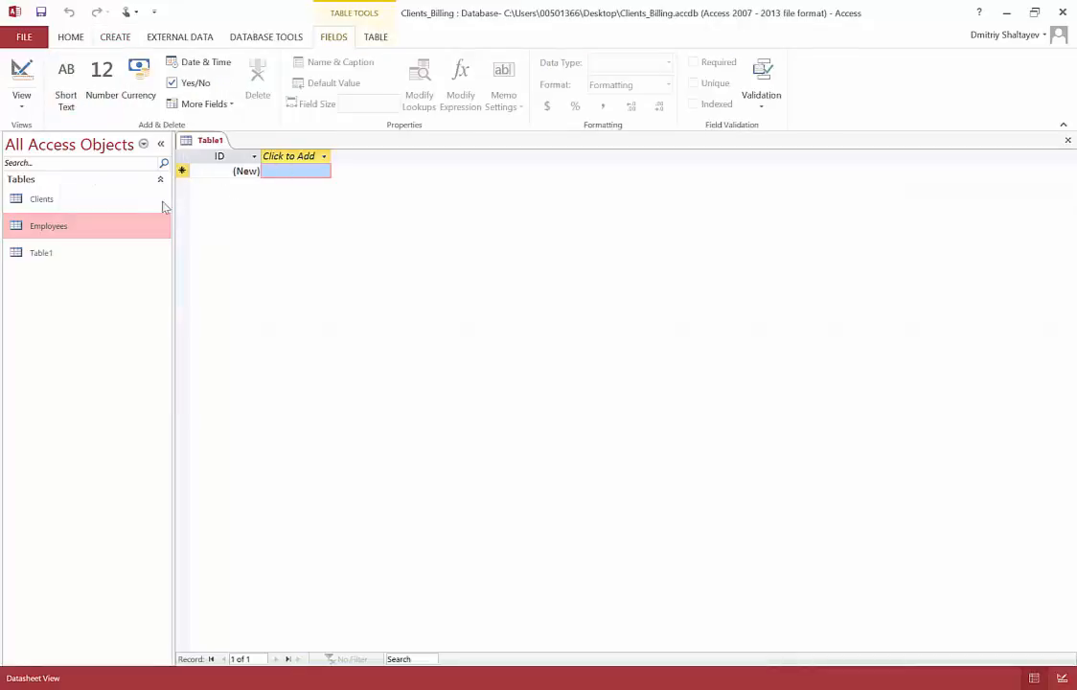
{"action": "left_click", "coordinate": [43, 257]}
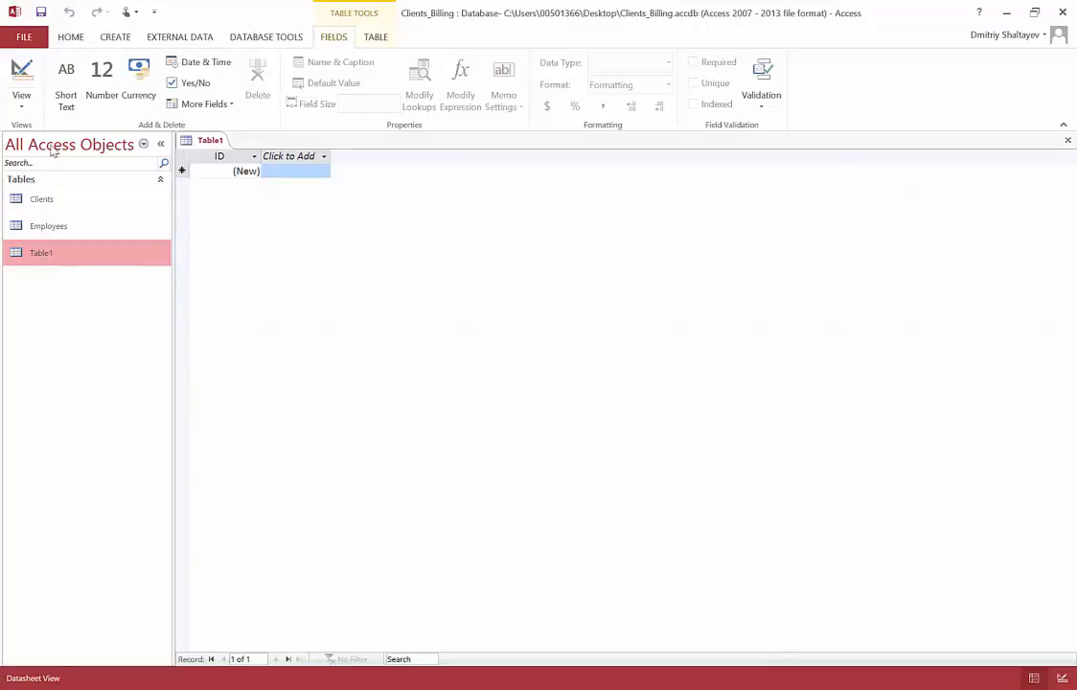
{"action": "left_click", "coordinate": [21, 100]}
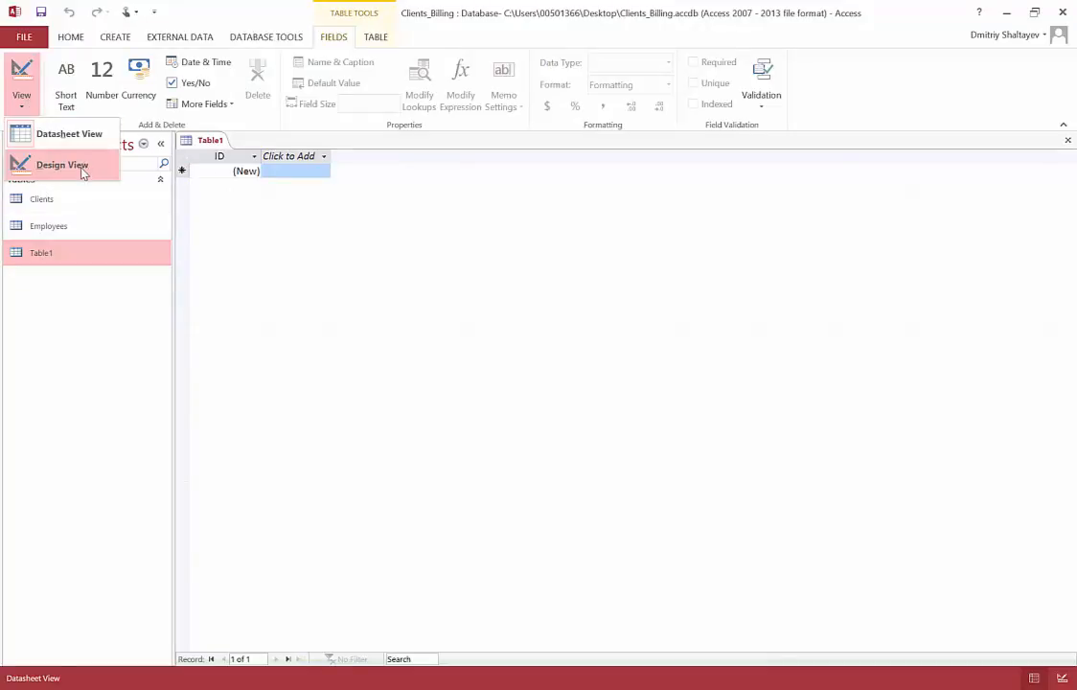
{"action": "left_click", "coordinate": [84, 172]}
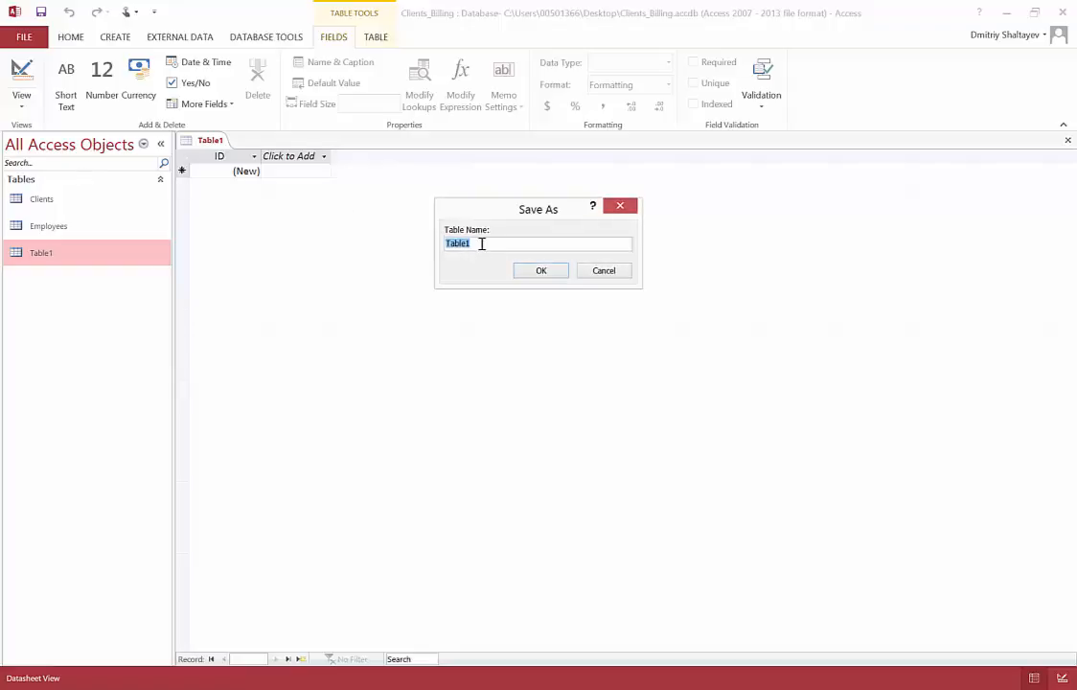
{"action": "type", "text": "Work_"}
{"action": "type", "text": "Completed"}
{"action": "left_click", "coordinate": [543, 272]}
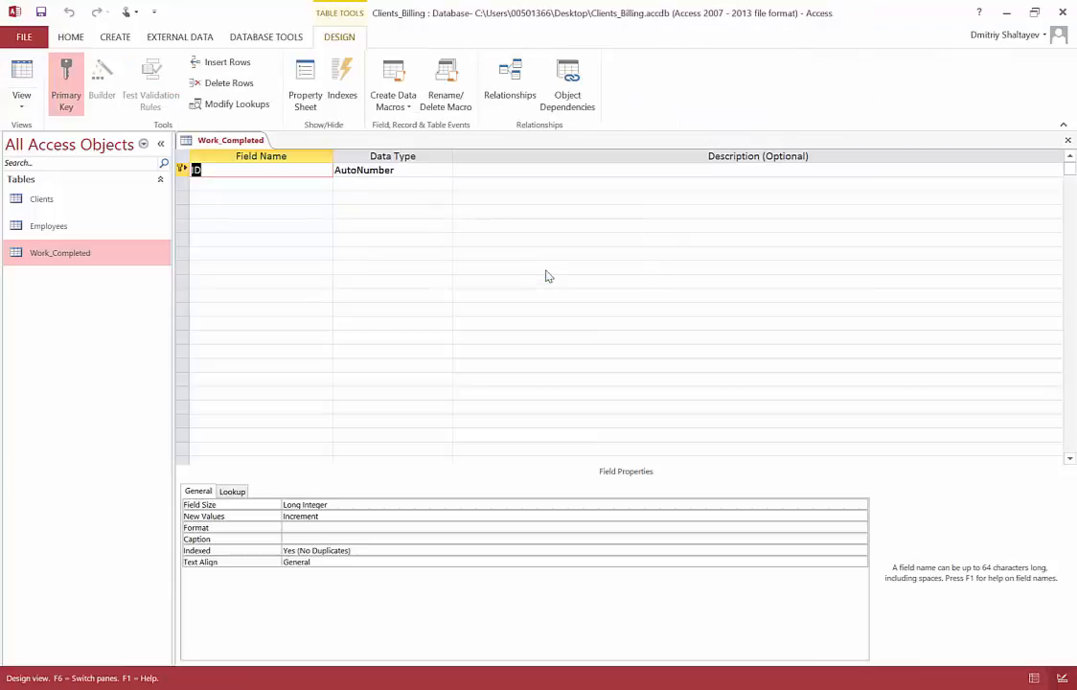
Rename the ID field to Client_ID, following the Word design, and set its data type to Number.
{"action": "left_click", "coordinate": [197, 173]}
{"action": "key", "text": "alt+Tab"}
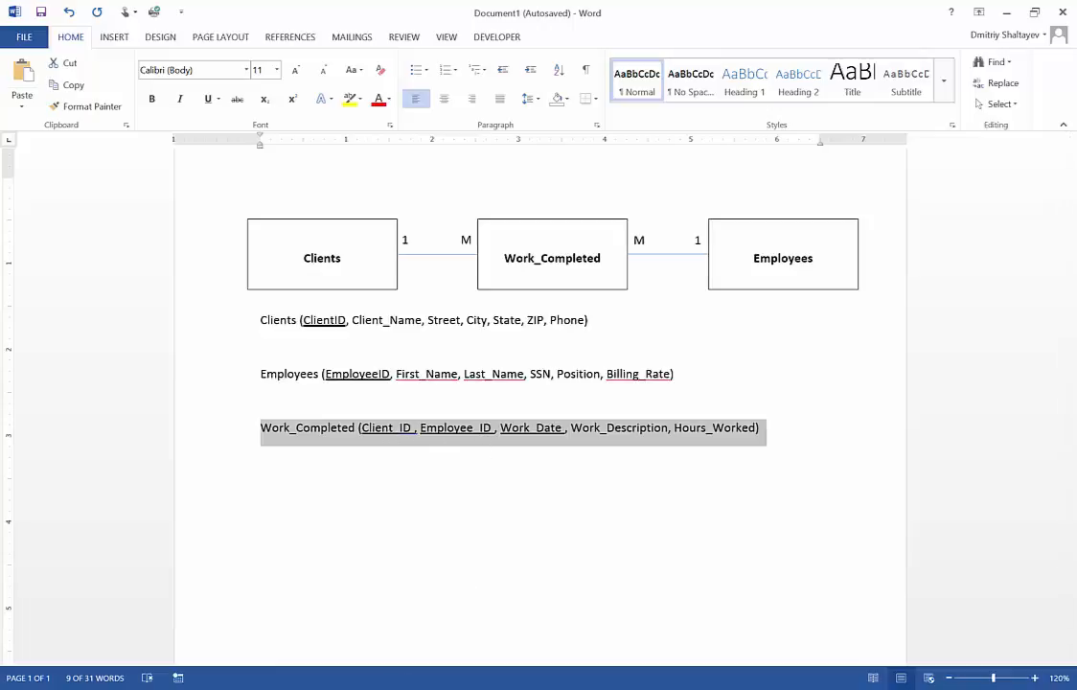
{"action": "key", "text": "alt+Tab"}
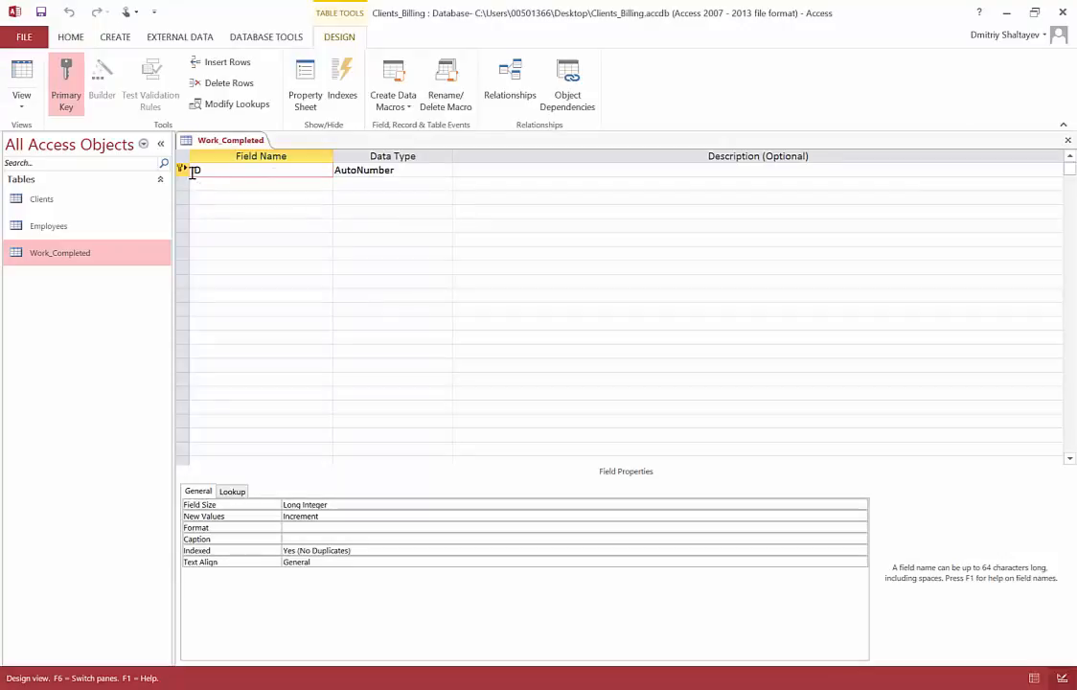
{"action": "type", "text": "Client_"}
{"action": "left_click", "coordinate": [412, 170]}
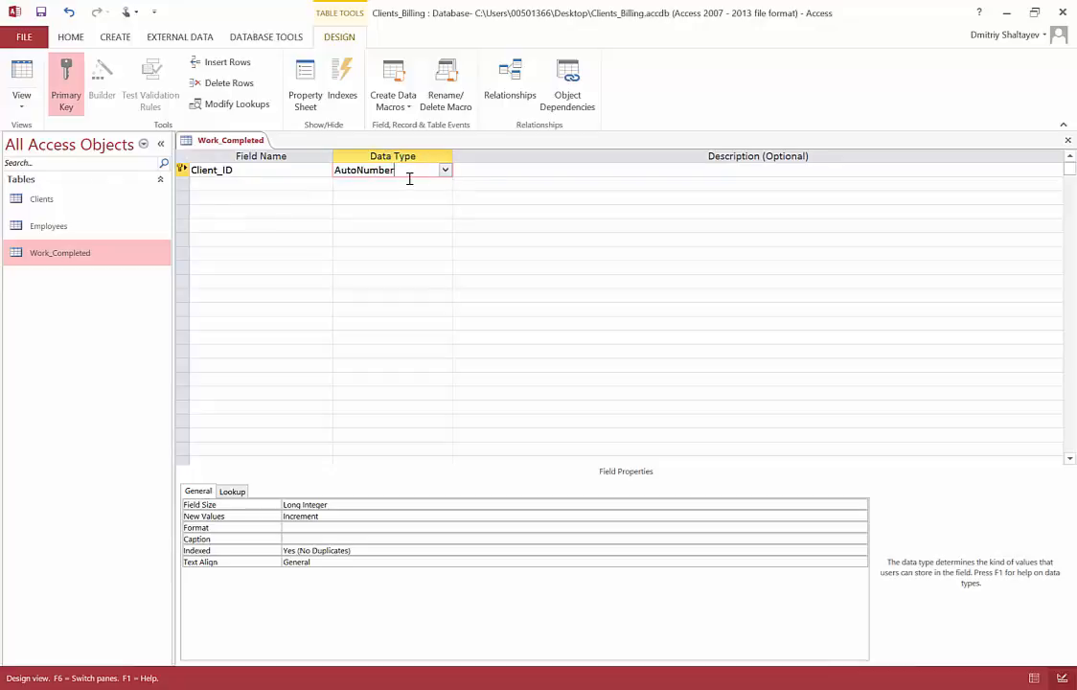
{"action": "key", "text": "alt+Tab"}
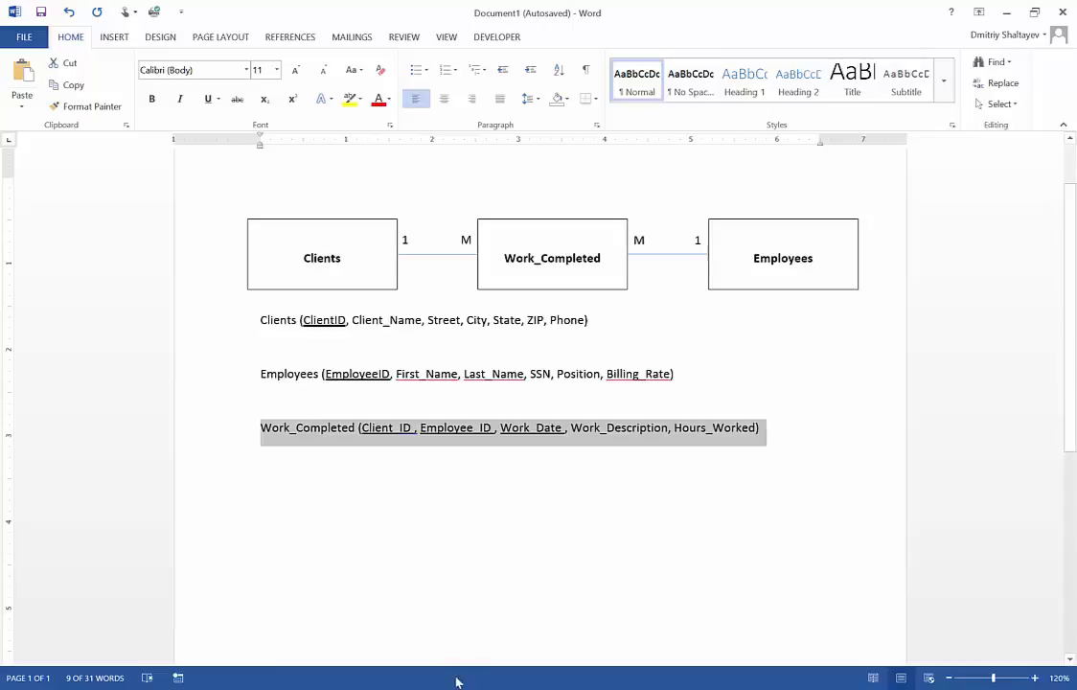
{"action": "key", "text": "alt+Tab"}
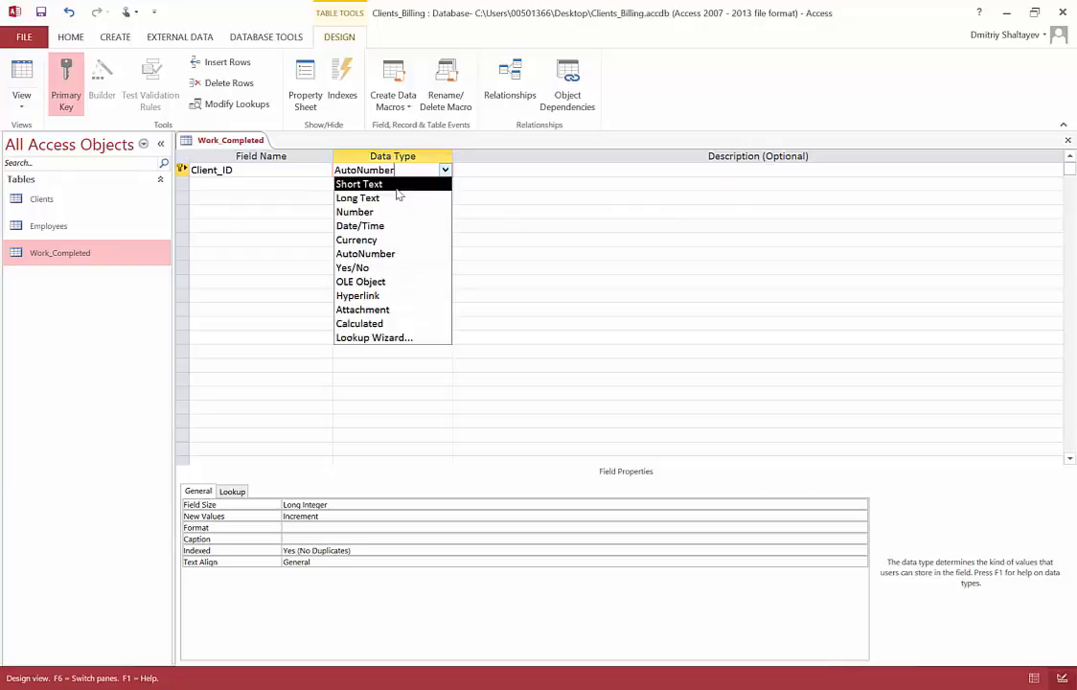
{"action": "left_click", "coordinate": [350, 211]}
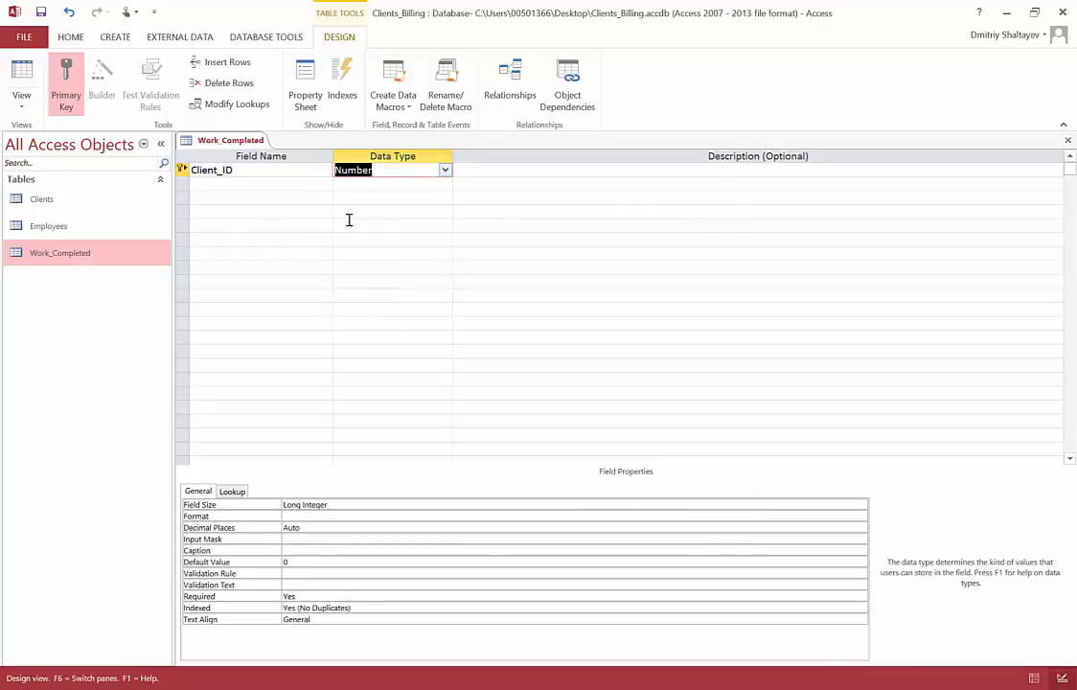
Enter "Foreign Key from Table Clients" as the description of the Client_ID field.
{"action": "left_click", "coordinate": [485, 168]}
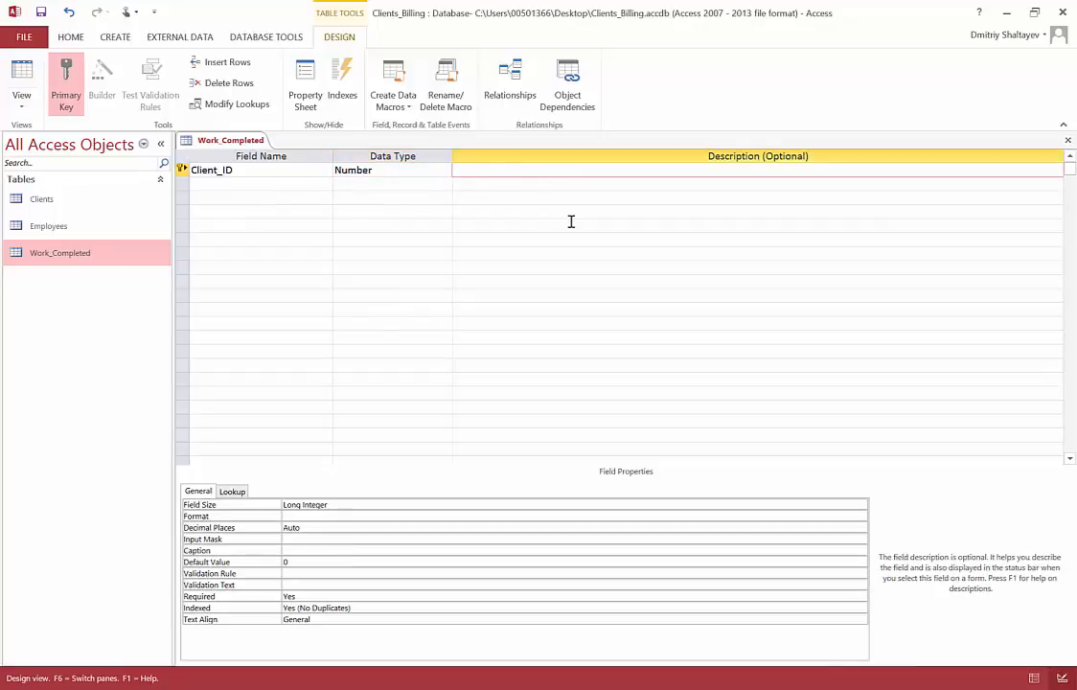
{"action": "type", "text": "Foreign Key from Table "}
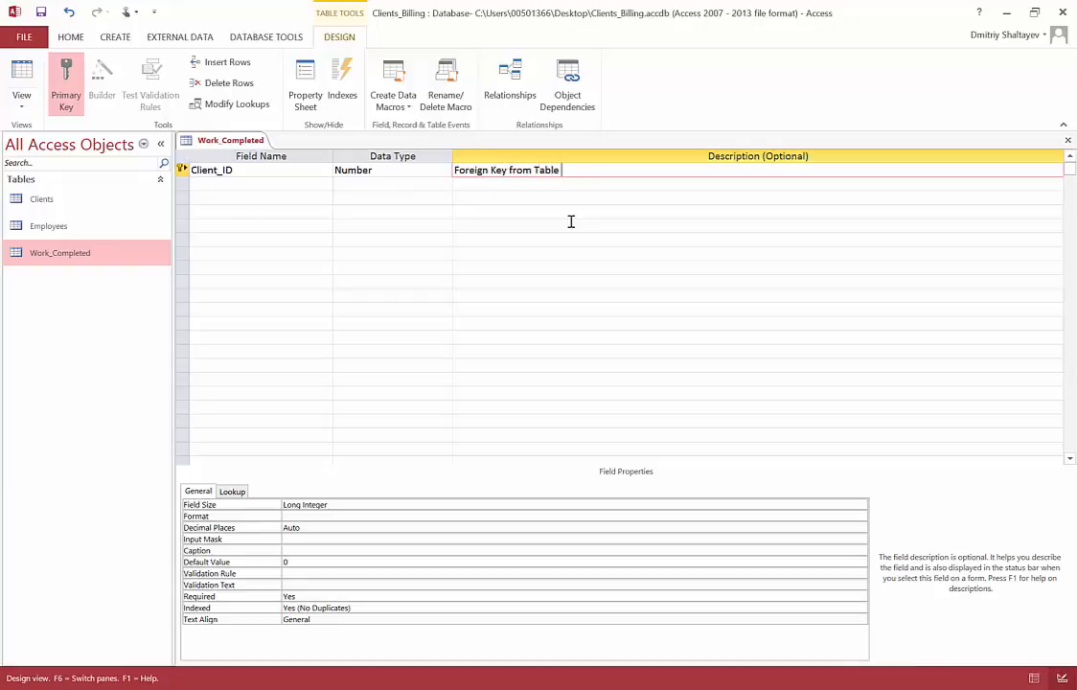
{"action": "type", "text": "Clients"}
{"action": "left_click", "coordinate": [564, 169]}
{"action": "type", "text": "l"}
{"action": "left_click", "coordinate": [237, 185]}
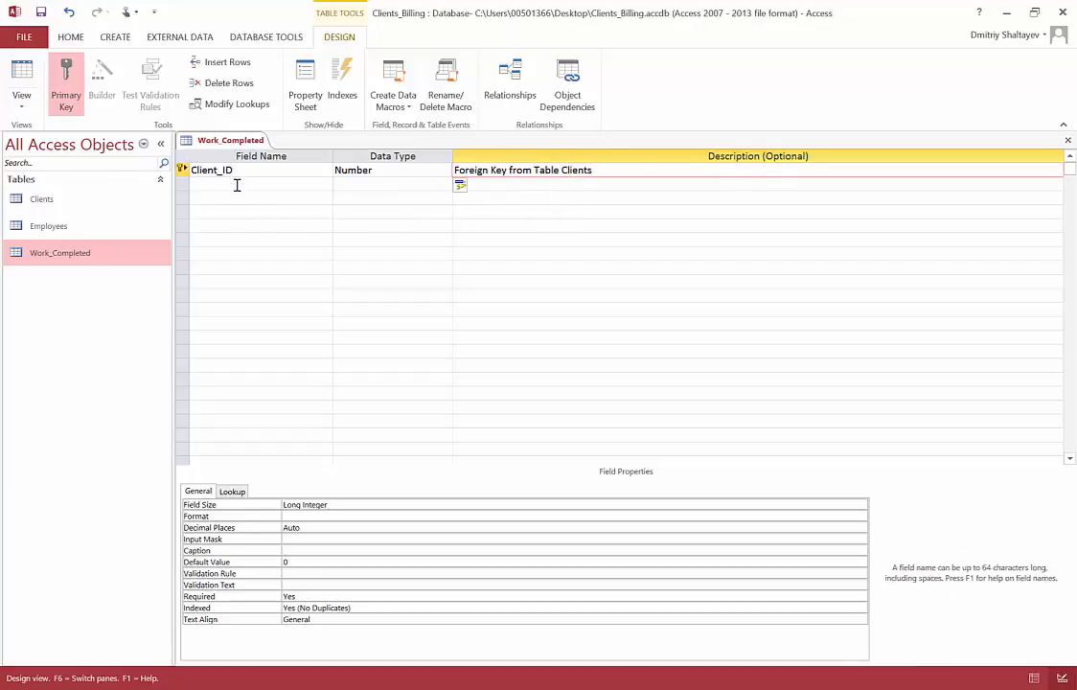
Add an Employee_ID field with the Number data type below Client_ID.
{"action": "left_click", "coordinate": [238, 185]}
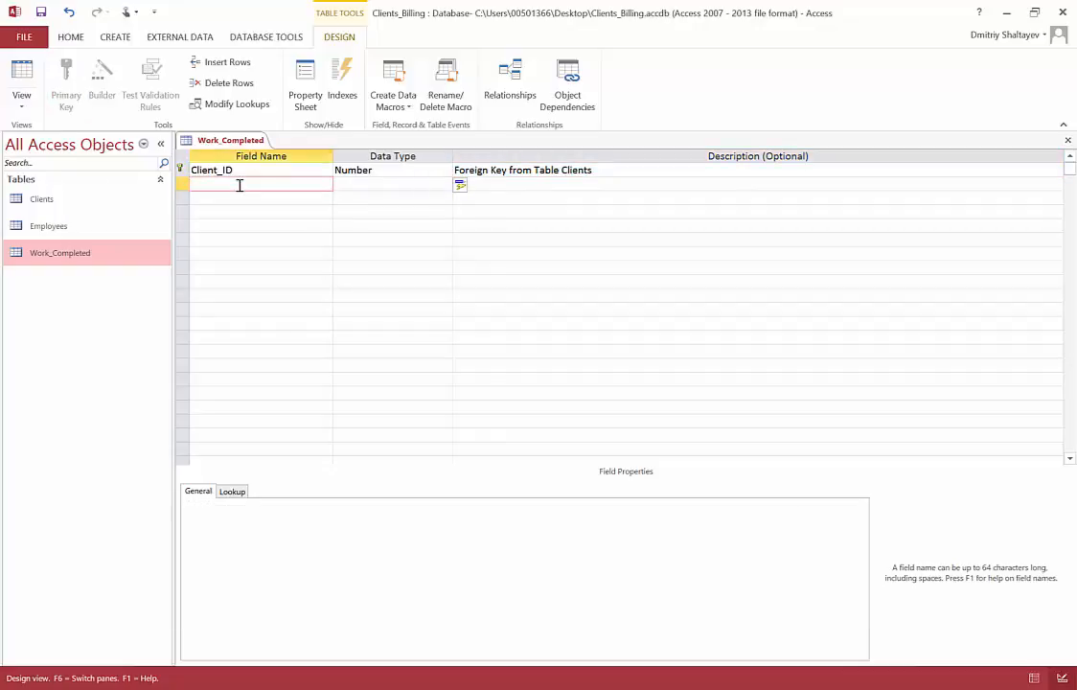
{"action": "type", "text": "Employee_ID"}
{"action": "left_click", "coordinate": [379, 184]}
{"action": "left_click", "coordinate": [445, 184]}
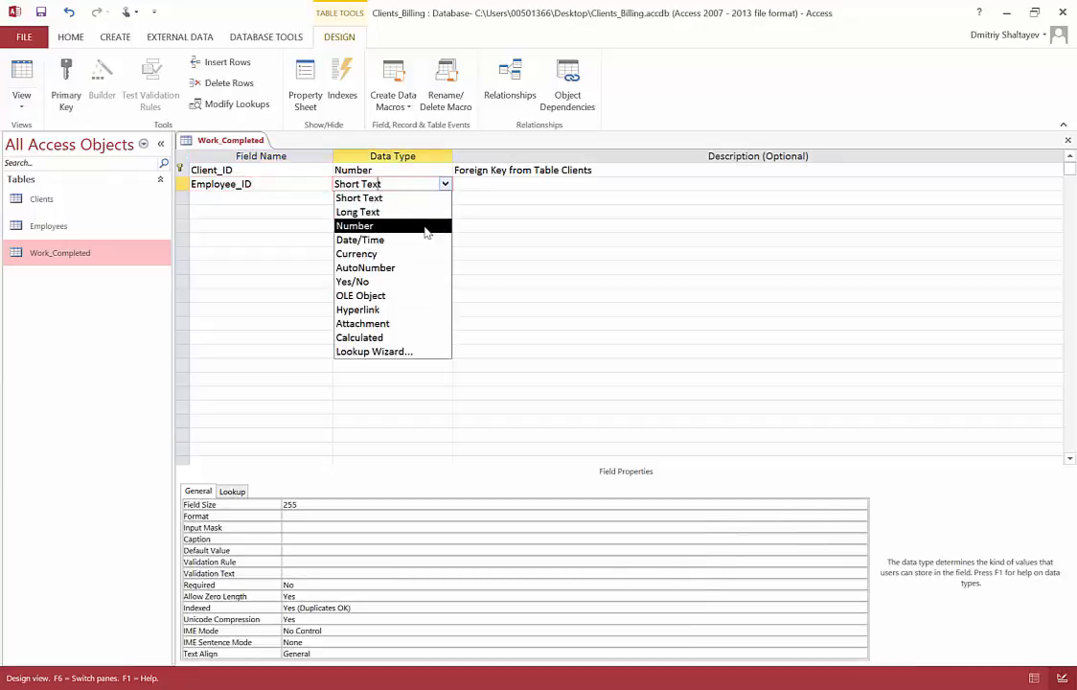
{"action": "left_click", "coordinate": [426, 228]}
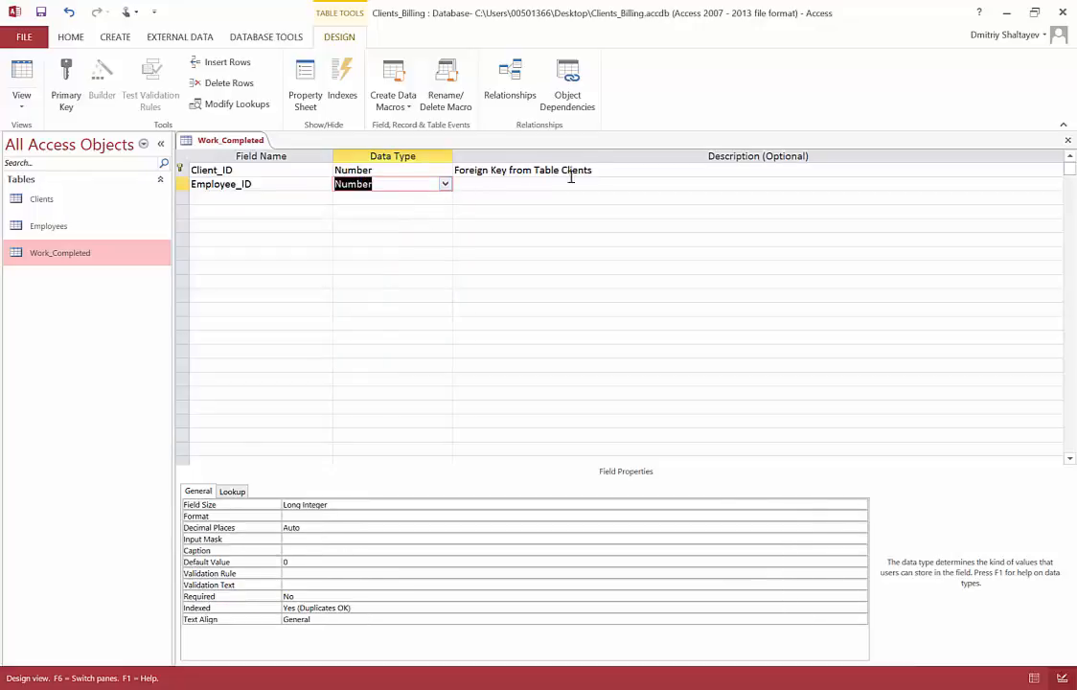
Copy the Client_ID description to Employee_ID and change it to "Foreign Key from Table Employees".
{"action": "left_click_drag", "start_coordinate": [592, 169], "coordinate": [442, 164]}
{"action": "key", "text": "ctrl+c"}
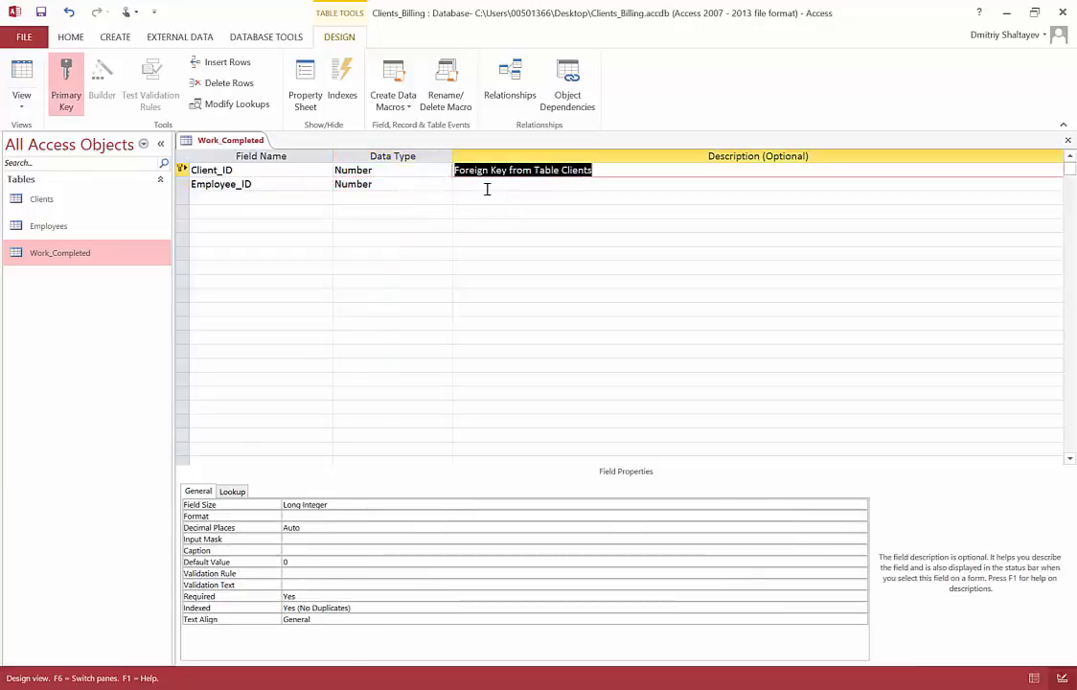
{"action": "left_click", "coordinate": [488, 184]}
{"action": "key", "text": "ctrl+v"}
{"action": "double_click", "coordinate": [578, 184]}
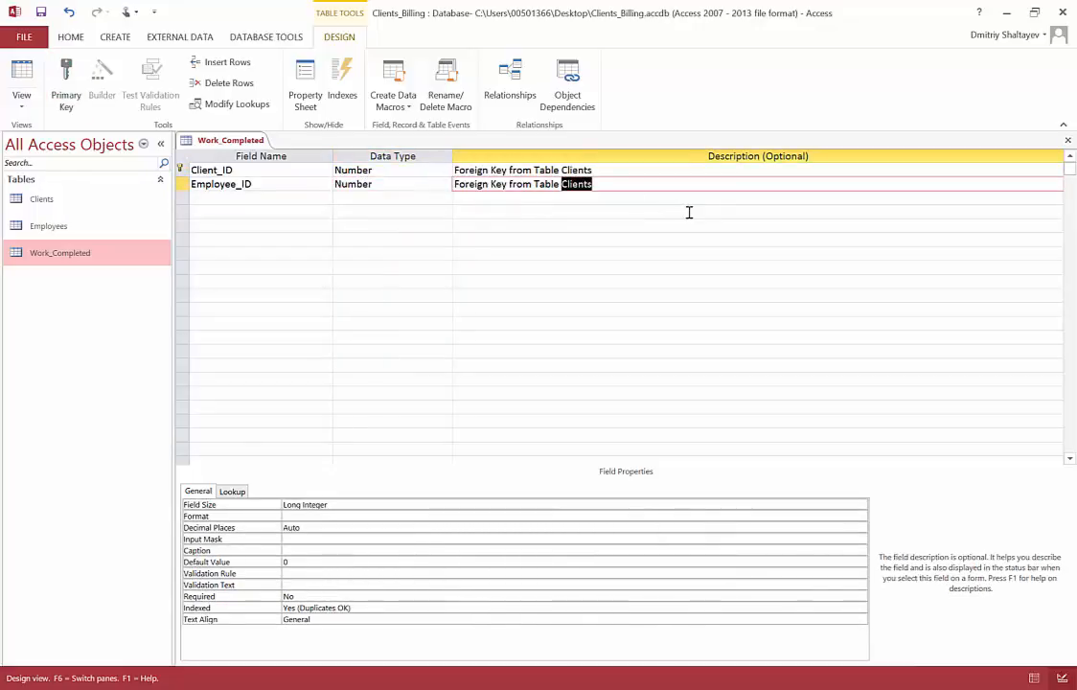
{"action": "type", "text": "Employees"}
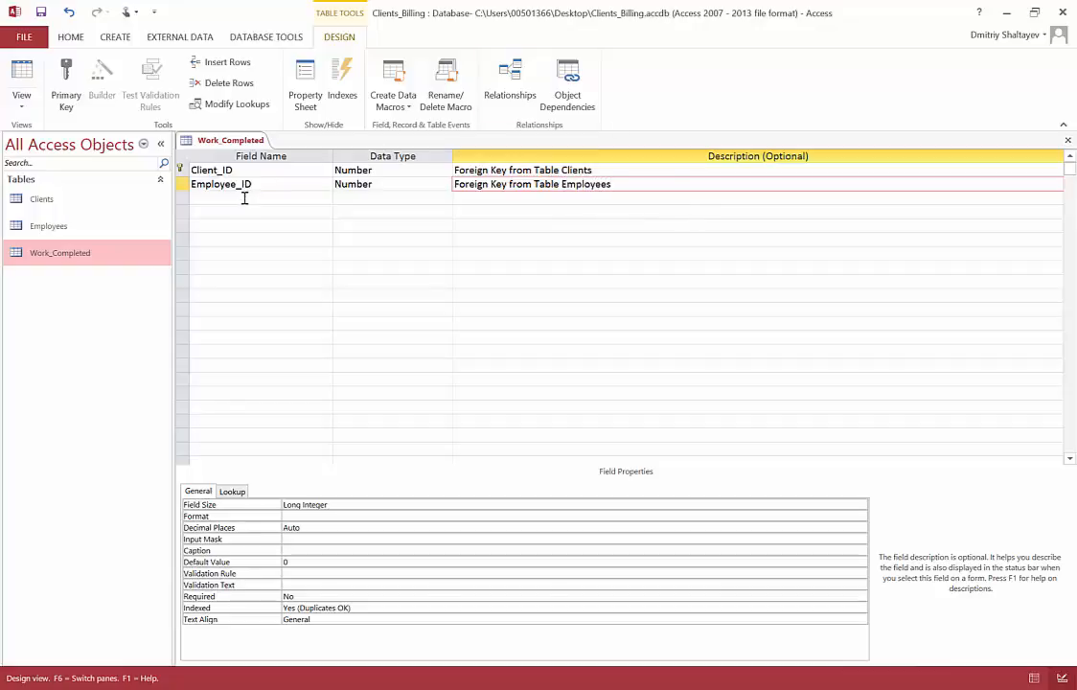
Add a Work_Date field with the Date/Time data type below Employee_ID.
{"action": "key", "text": "Return"}
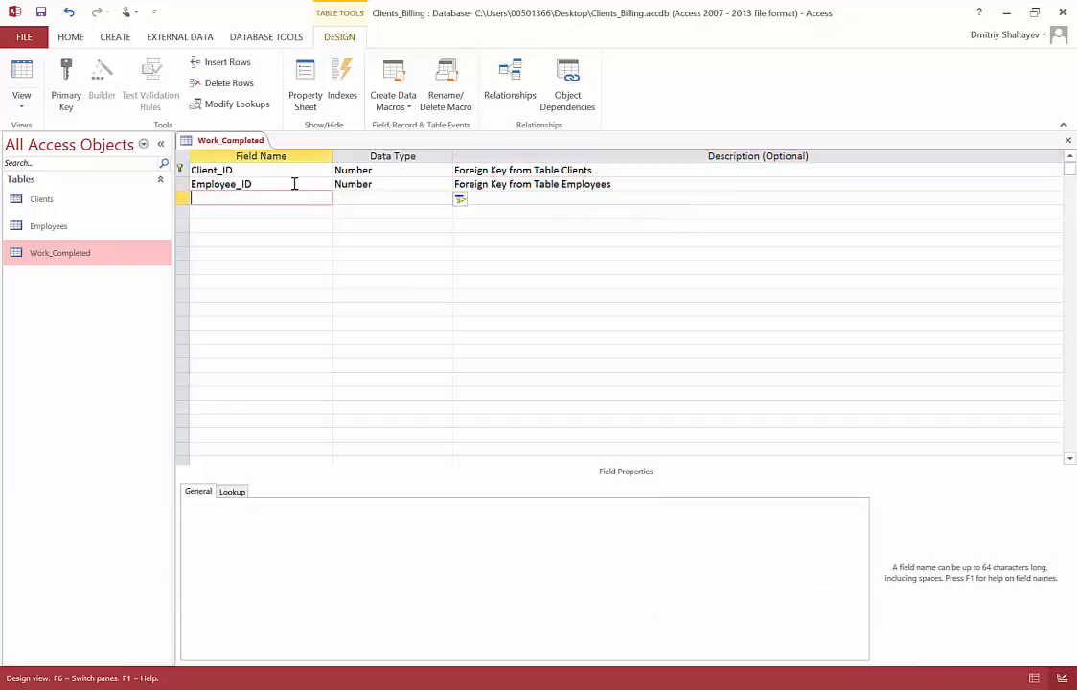
{"action": "type", "text": "Work_"}
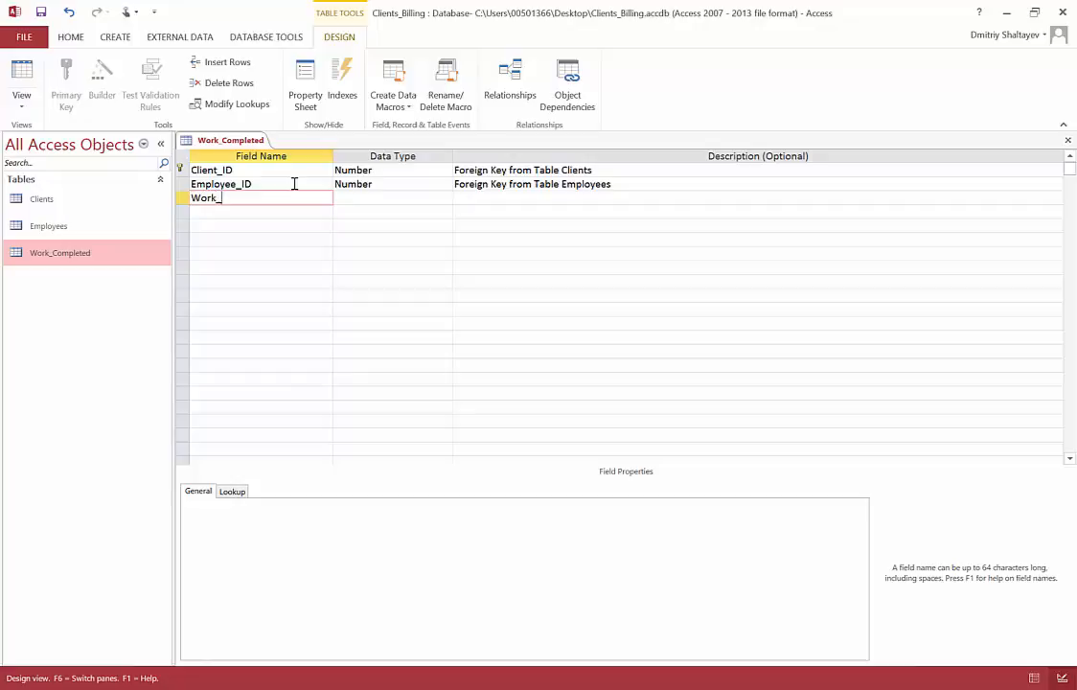
{"action": "type", "text": "Date"}
{"action": "left_click", "coordinate": [356, 198]}
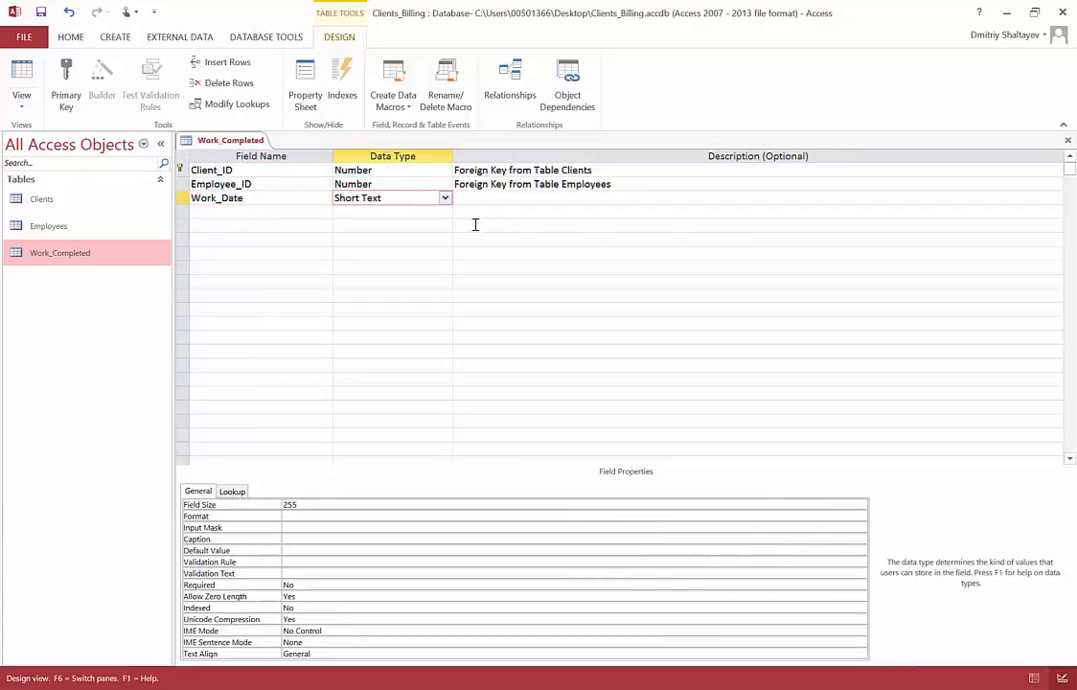
{"action": "left_click", "coordinate": [446, 198]}
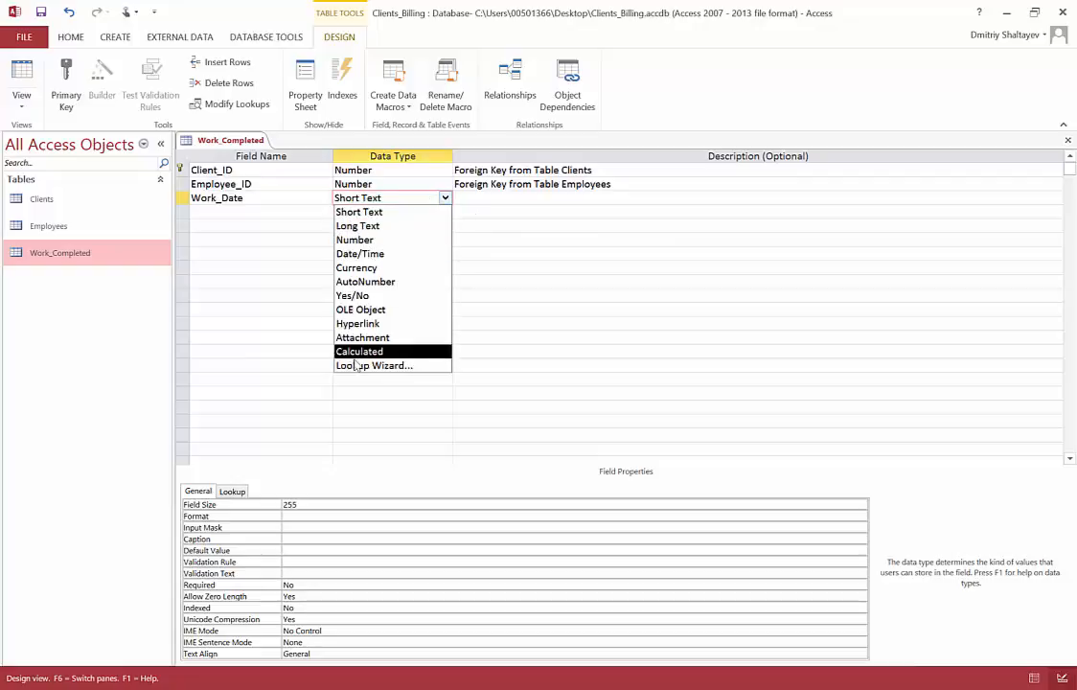
{"action": "left_click", "coordinate": [380, 254]}
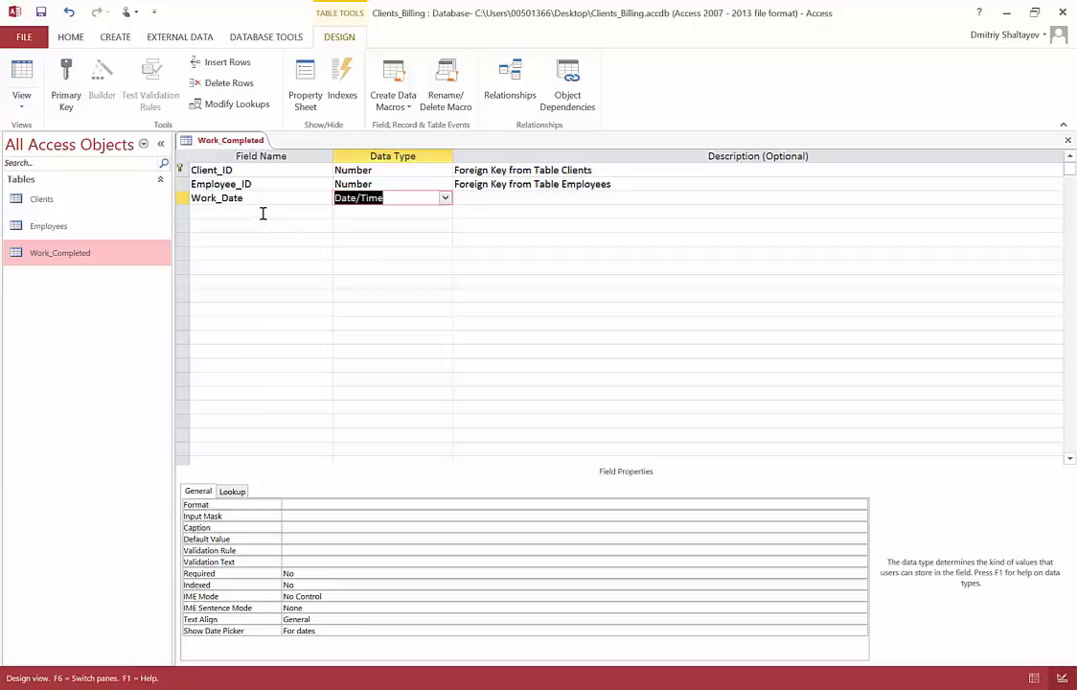
Add a Work_Description field with the Short Text data type below Work_Date, following the Word design.
{"action": "left_click", "coordinate": [213, 212]}
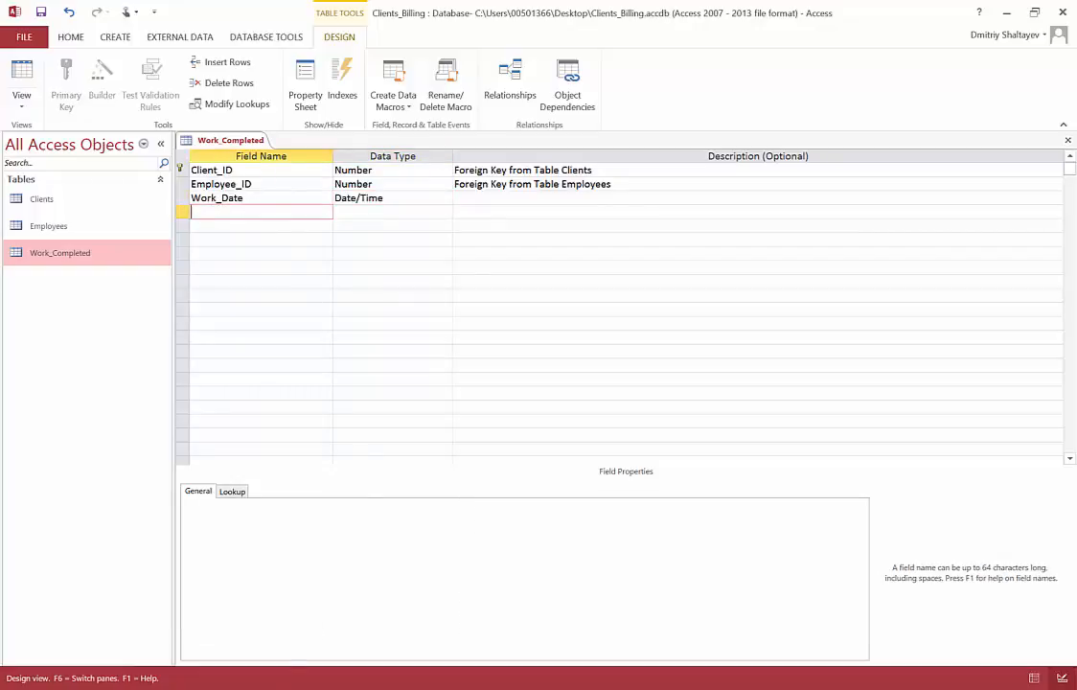
{"action": "key", "text": "alt+Tab"}
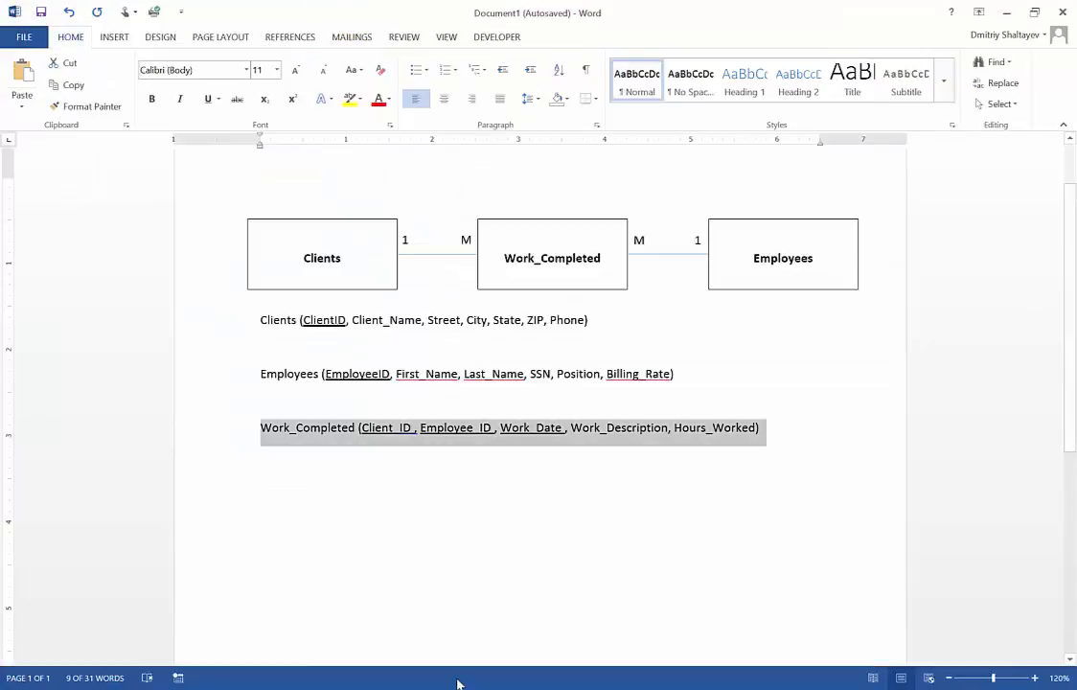
{"action": "key", "text": "alt+Tab"}
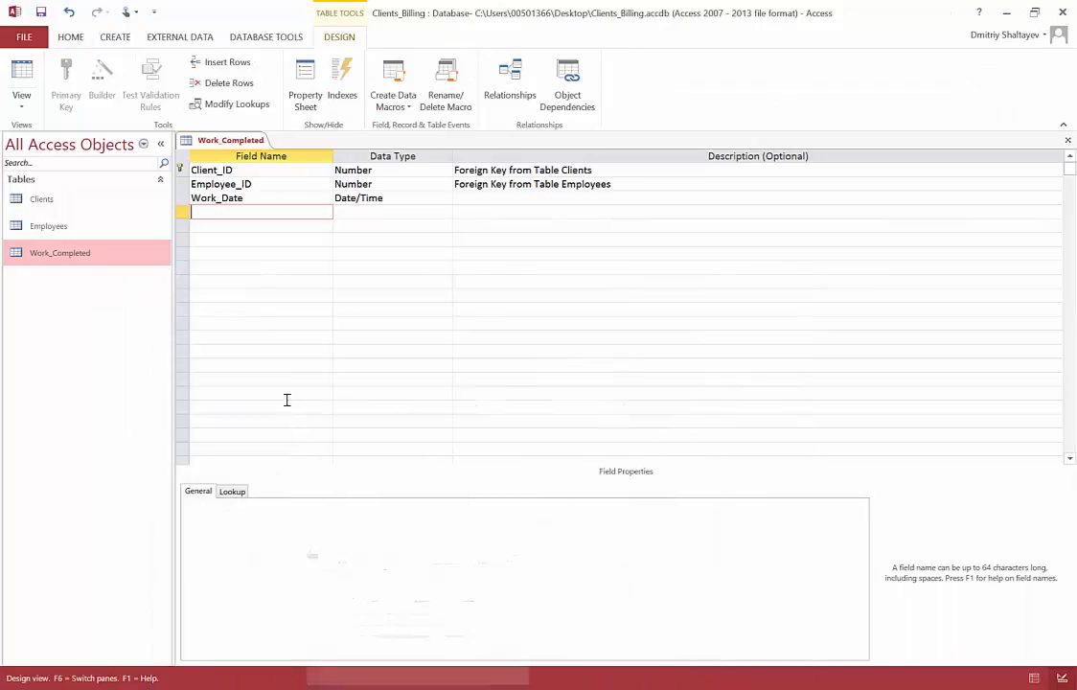
{"action": "type", "text": "Wor"}
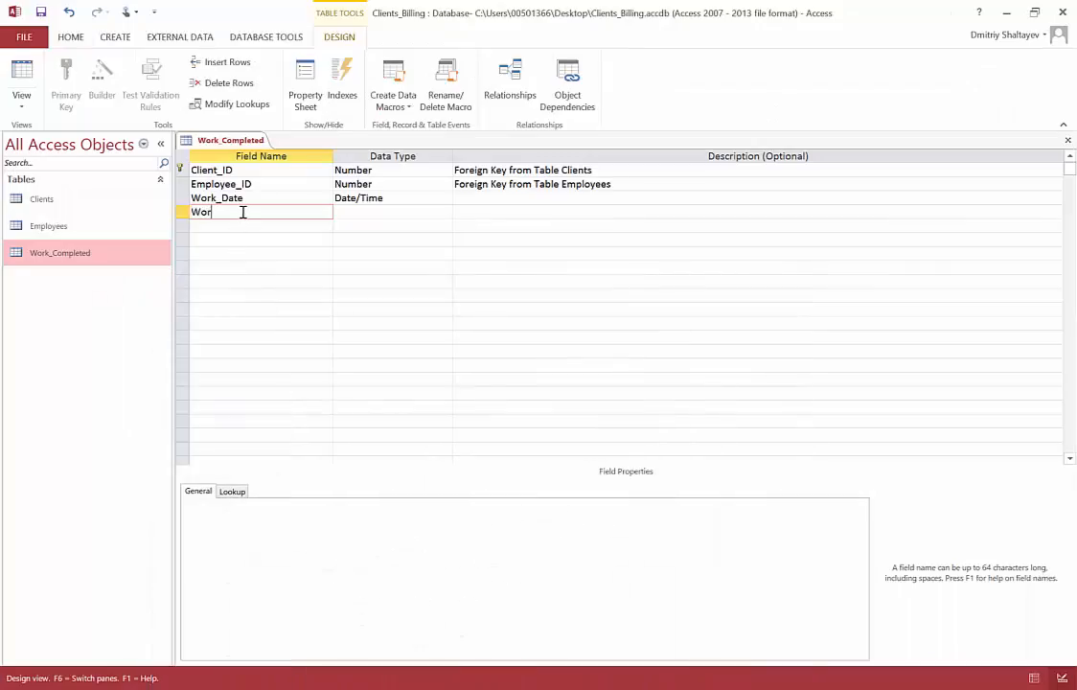
{"action": "type", "text": "k_Description"}
{"action": "left_click", "coordinate": [379, 212]}
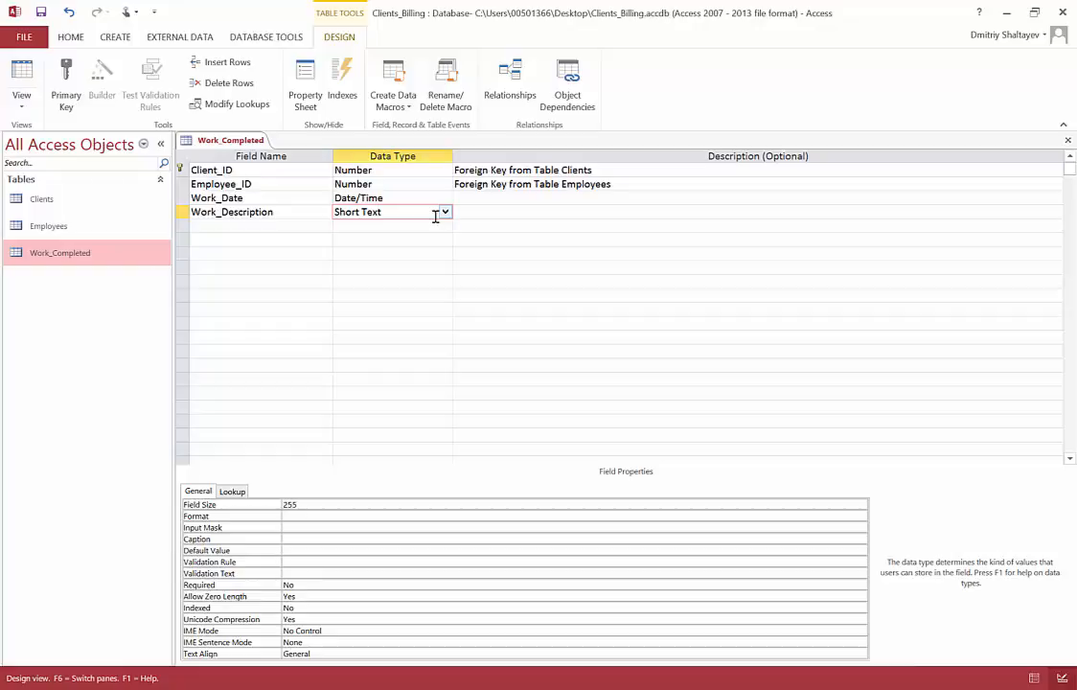
Add an Hours_Worked field with the Number data type below Work_Description.
{"action": "left_click", "coordinate": [284, 226]}
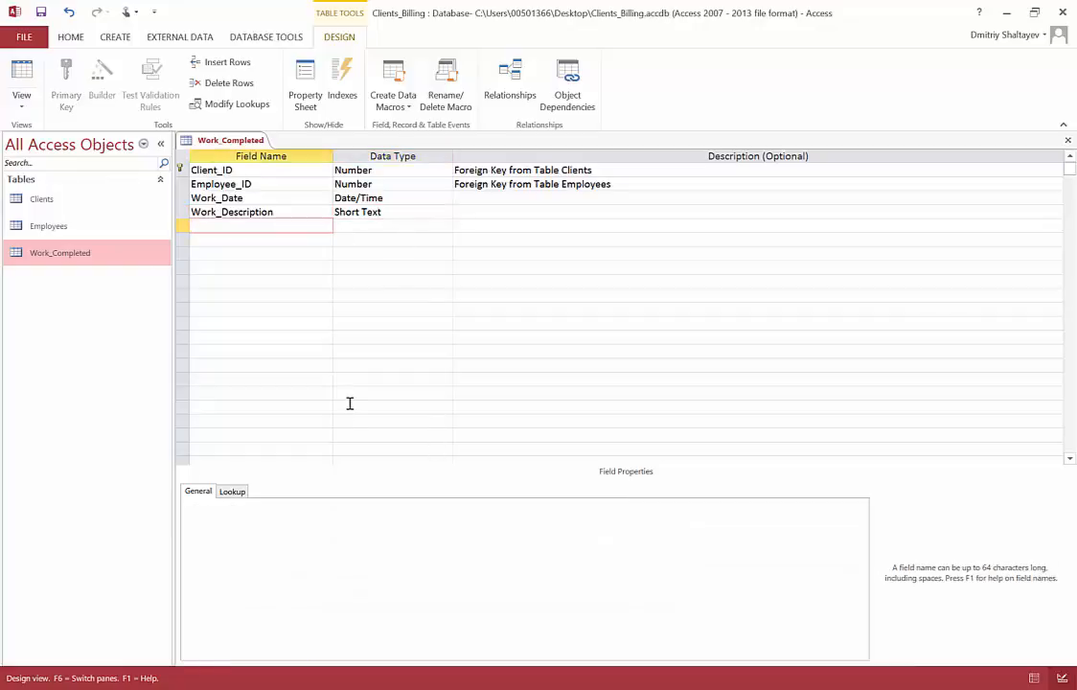
{"action": "type", "text": "HOurs"}
{"action": "key", "text": "BackSpace"}
{"action": "type", "text": "ours_Worked"}
{"action": "left_click", "coordinate": [377, 224]}
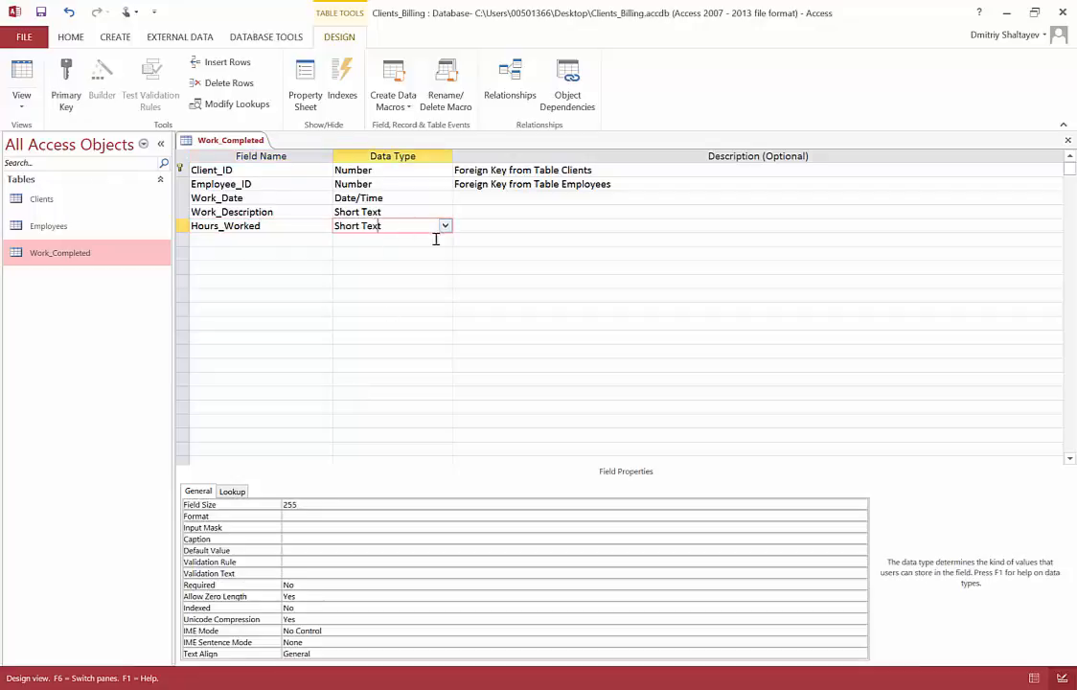
{"action": "left_click", "coordinate": [445, 228]}
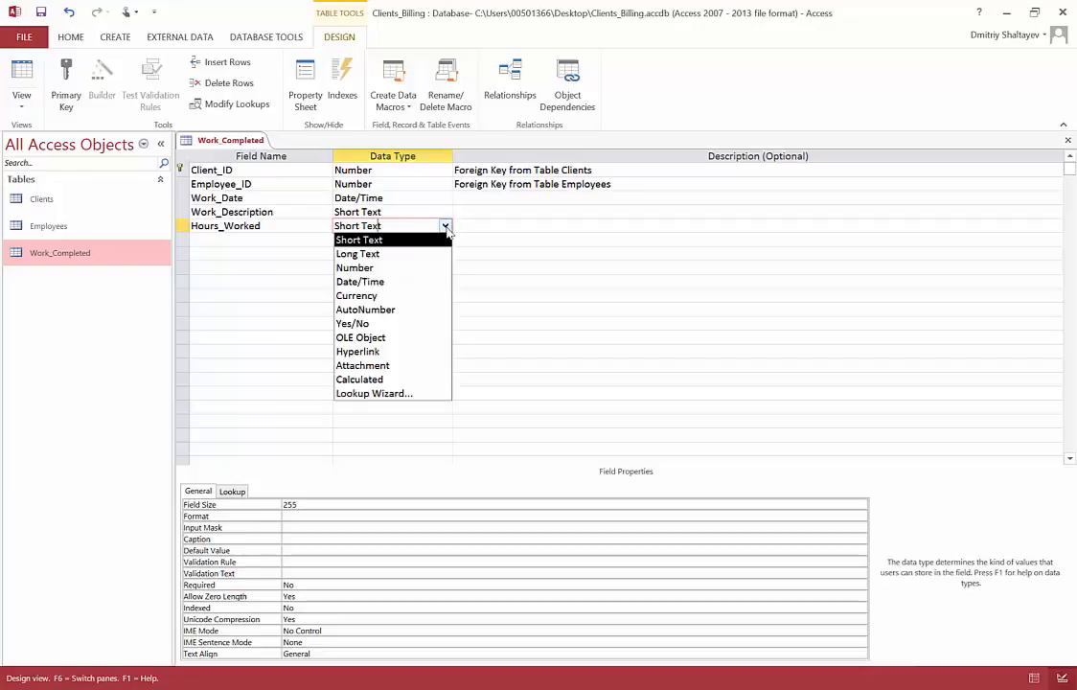
{"action": "left_click", "coordinate": [411, 268]}
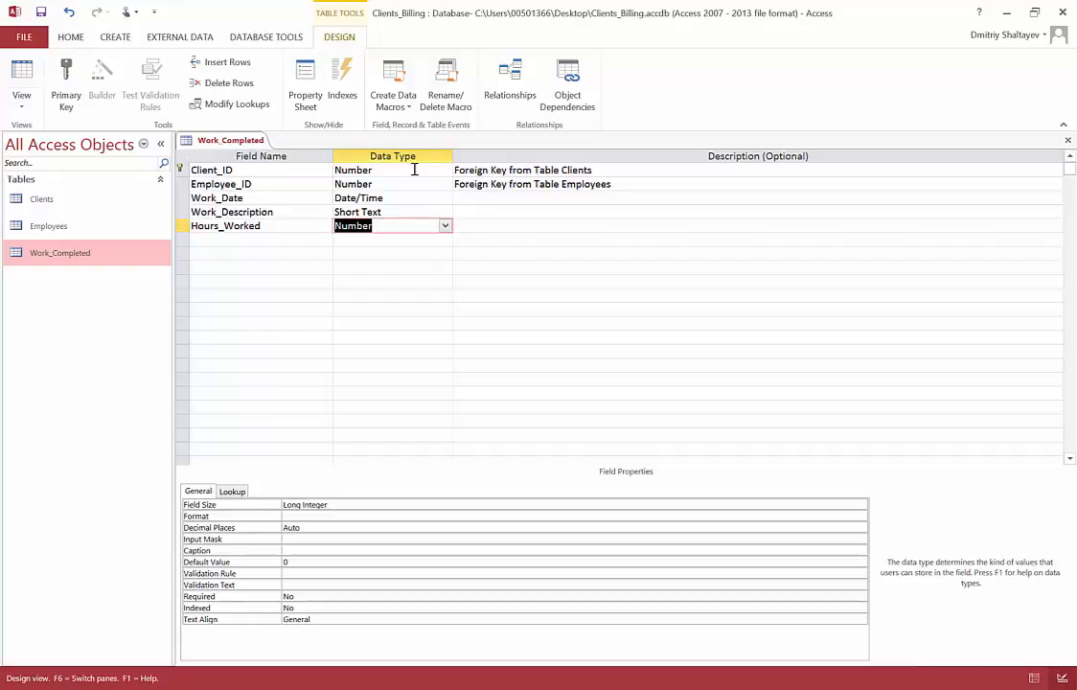
{"action": "left_click", "coordinate": [505, 227]}
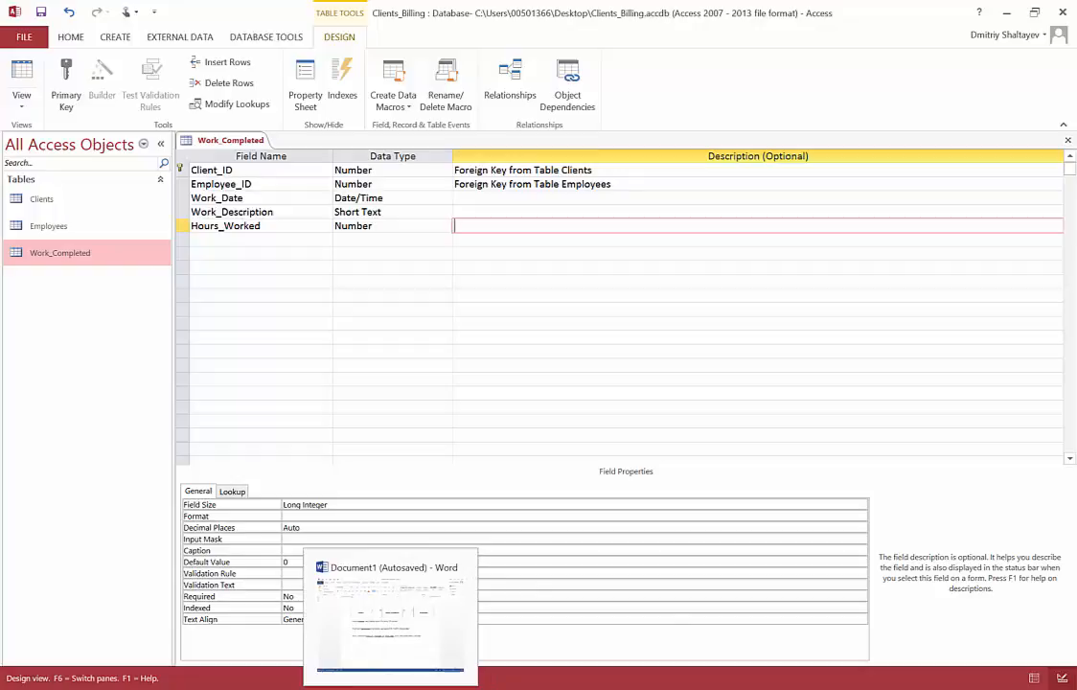
Switch to the Word design, examine the underlined key fields of Work_Completed, and return to Access.
{"action": "left_click", "coordinate": [390, 618]}
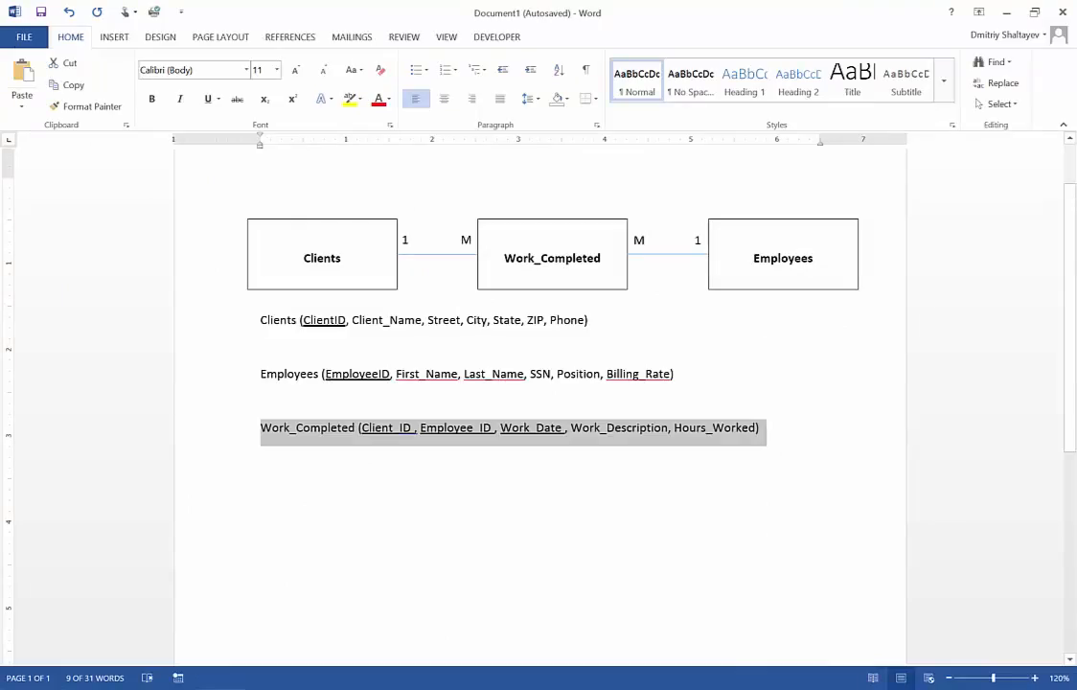
{"action": "left_click", "coordinate": [341, 427]}
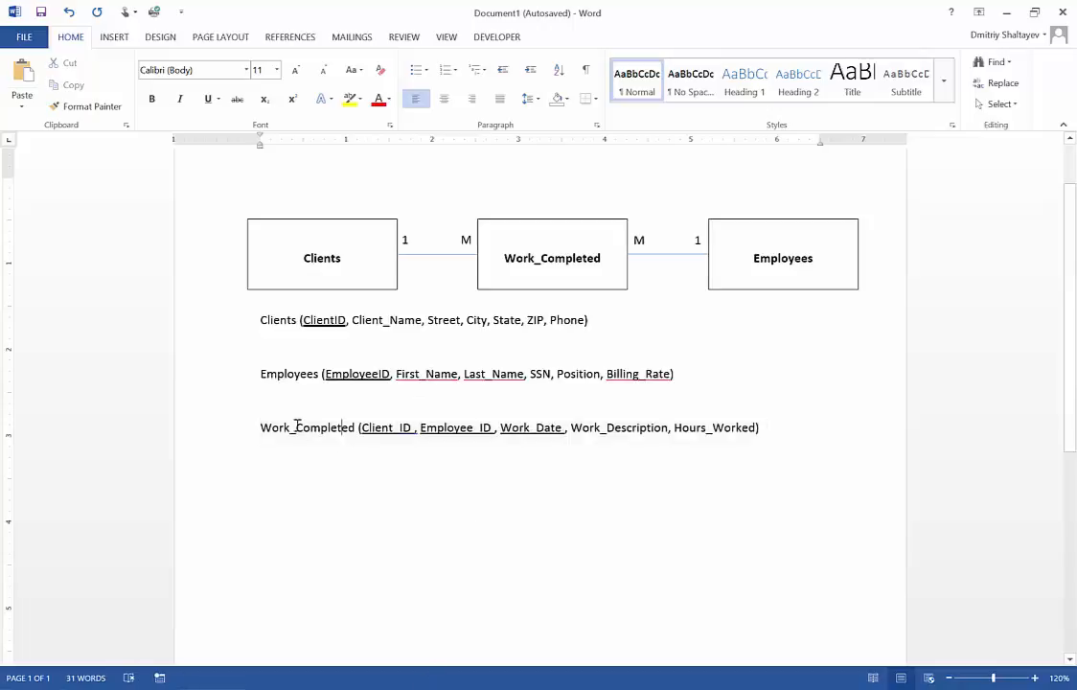
{"action": "double_click", "coordinate": [378, 428]}
{"action": "left_click_drag", "start_coordinate": [418, 431], "coordinate": [563, 425]}
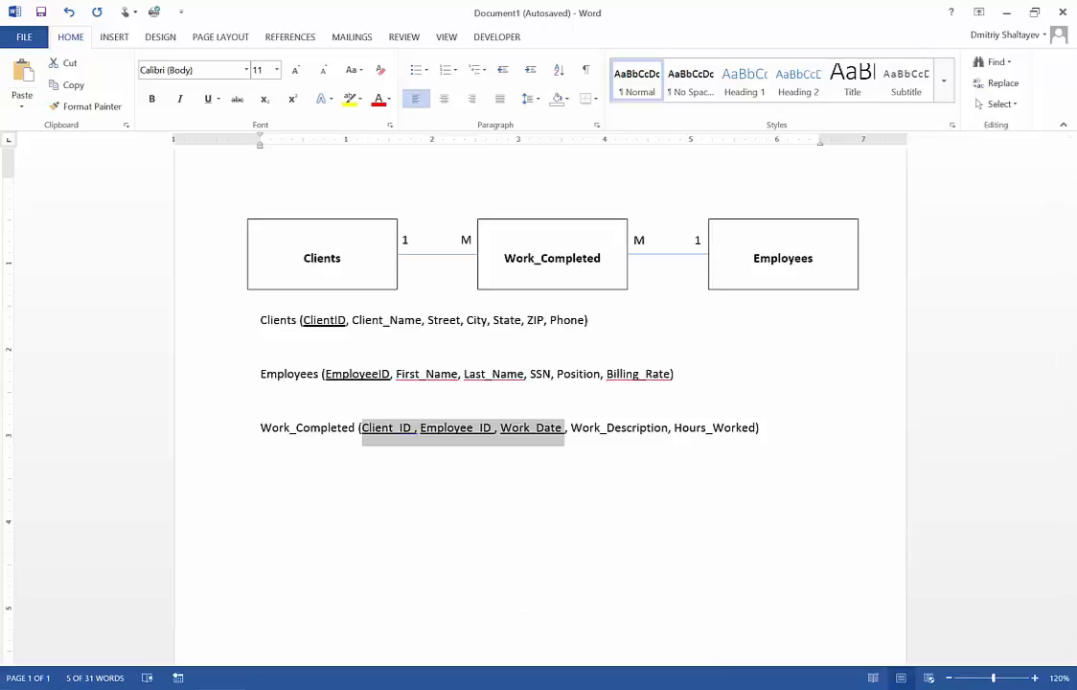
{"action": "key", "text": "alt+Tab"}
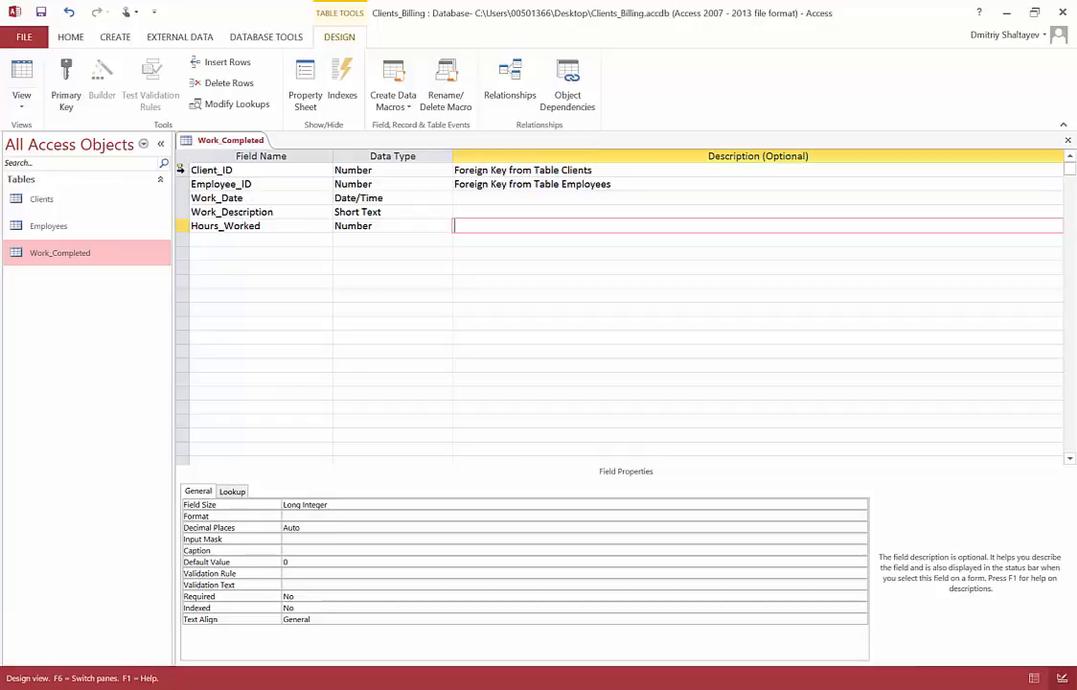
Set Client_ID, Employee_ID and Work_Date together as the composite primary key of Work_Completed.
{"action": "left_click", "coordinate": [179, 170]}
{"action": "right_click", "coordinate": [179, 169]}
{"action": "left_click", "coordinate": [187, 182]}
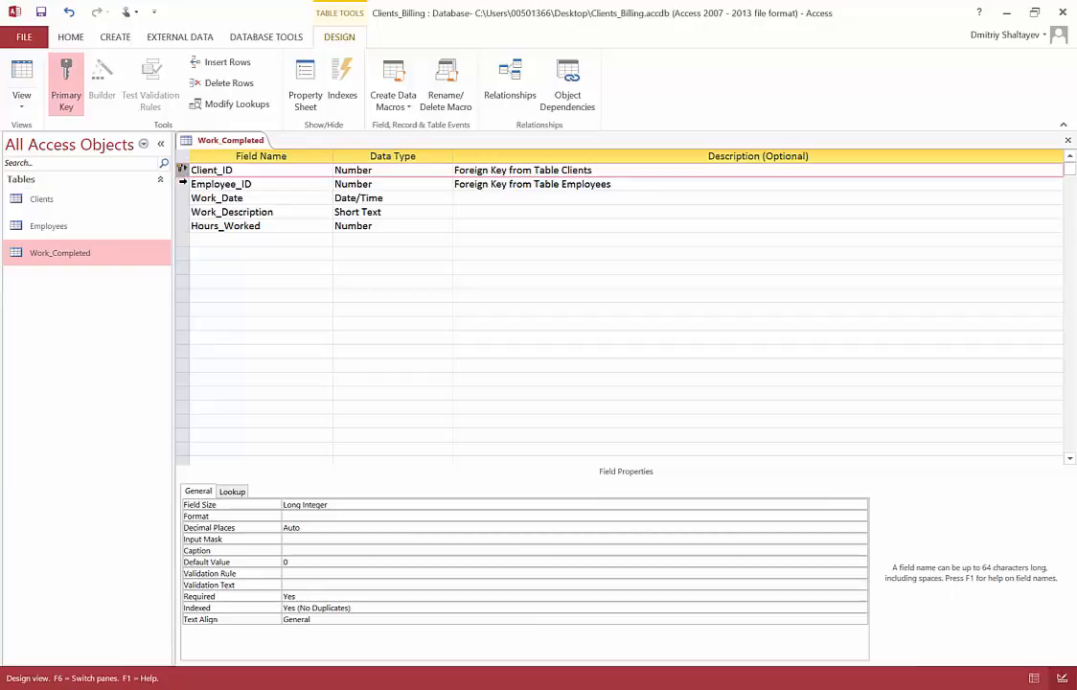
{"action": "left_click", "coordinate": [180, 183]}
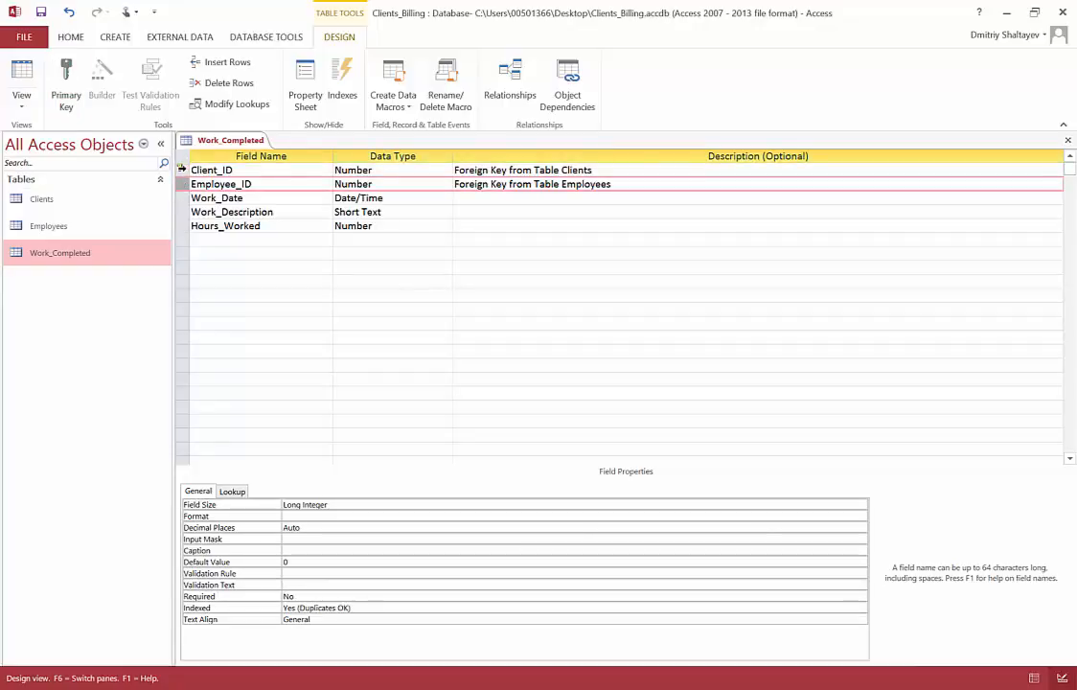
{"action": "left_click", "coordinate": [180, 170]}
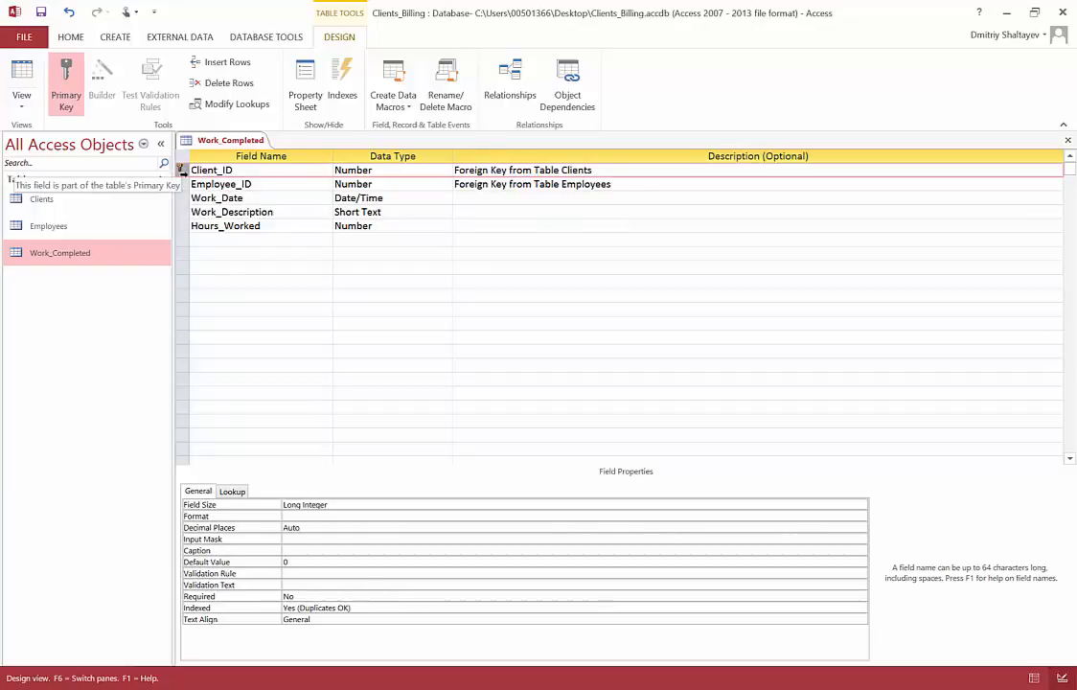
{"action": "left_click", "coordinate": [184, 183]}
{"action": "left_click", "coordinate": [186, 197]}
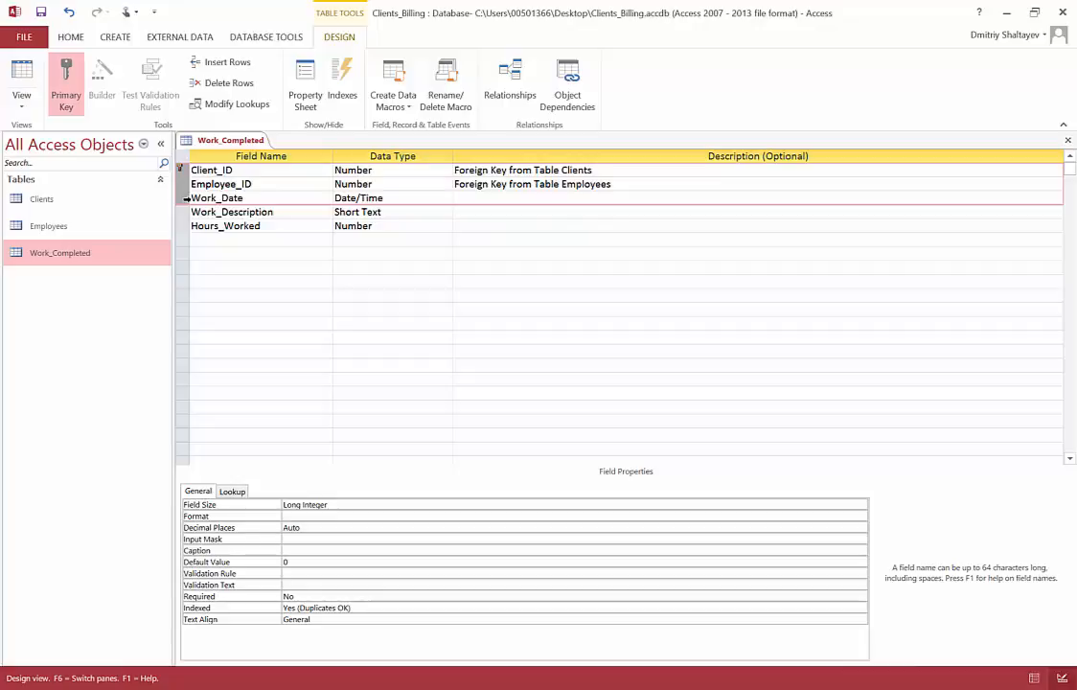
{"action": "left_click", "coordinate": [186, 197], "text": "ctrl"}
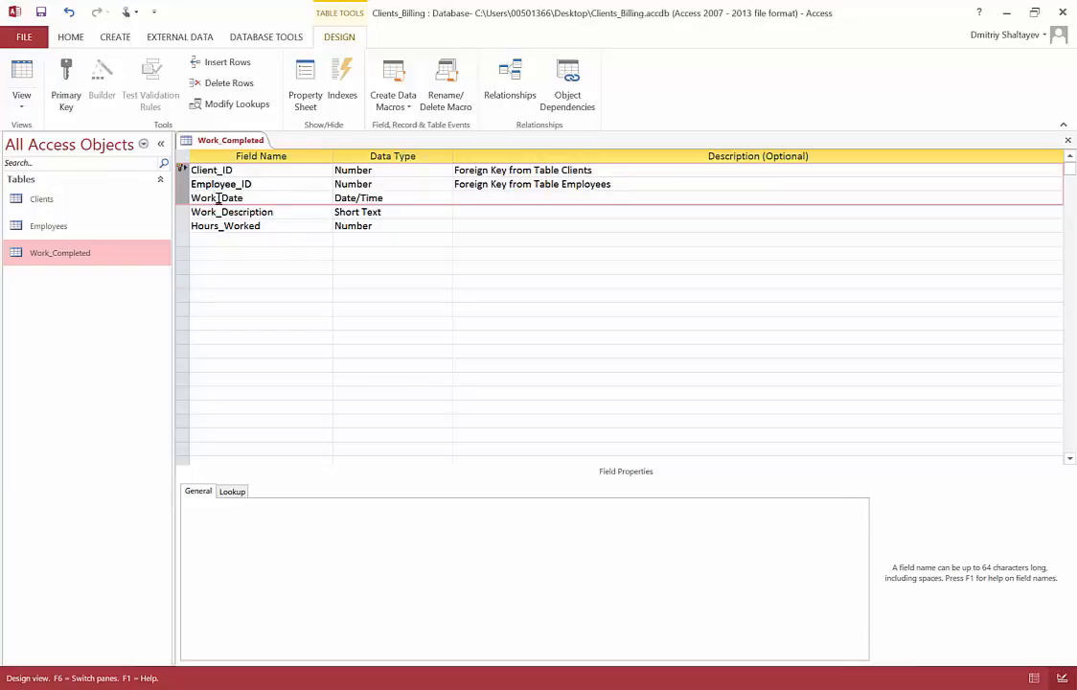
{"action": "left_click", "coordinate": [66, 99]}
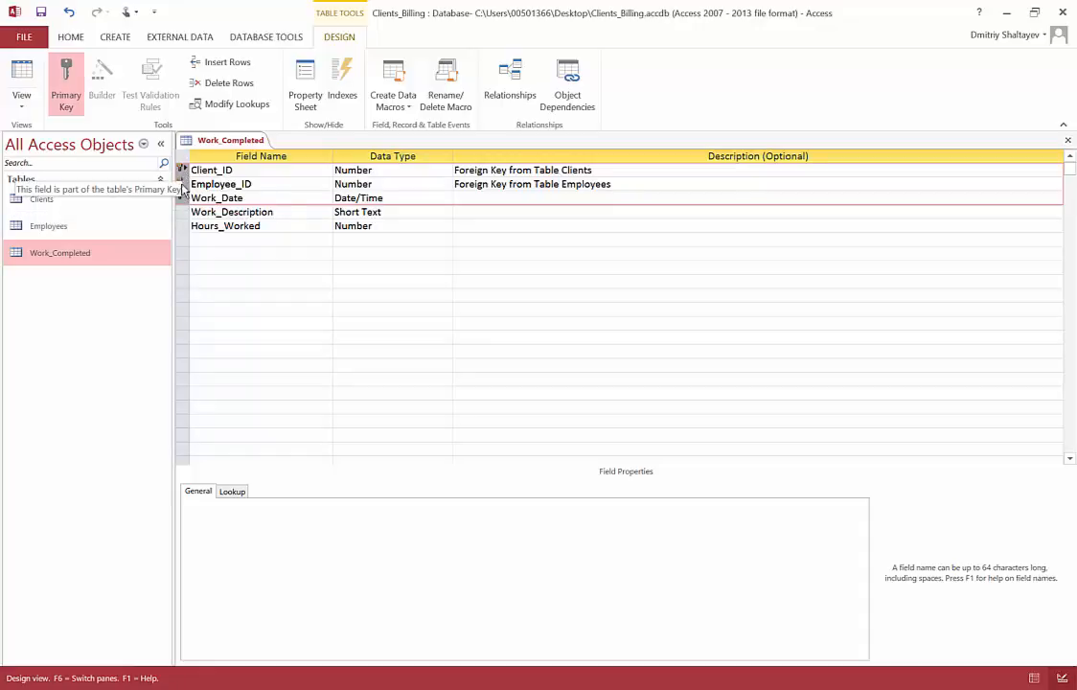
{"action": "left_click", "coordinate": [255, 183]}
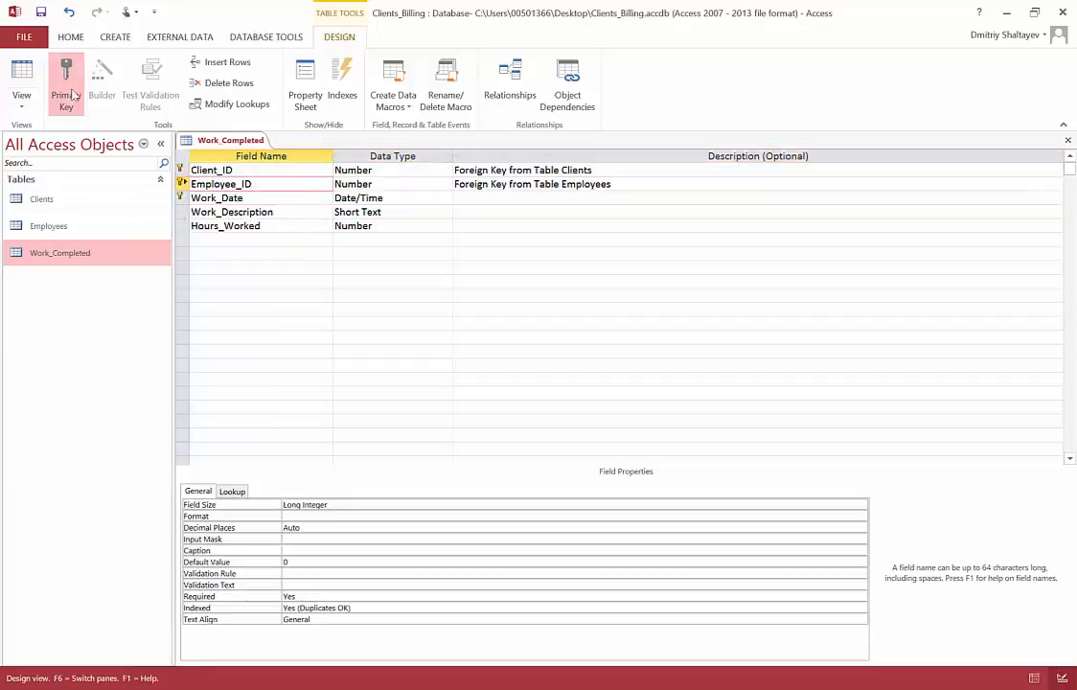
Save the Work_Completed table design and switch to the Word design document.
{"action": "left_click", "coordinate": [41, 12]}
{"action": "key", "text": "alt+Tab"}
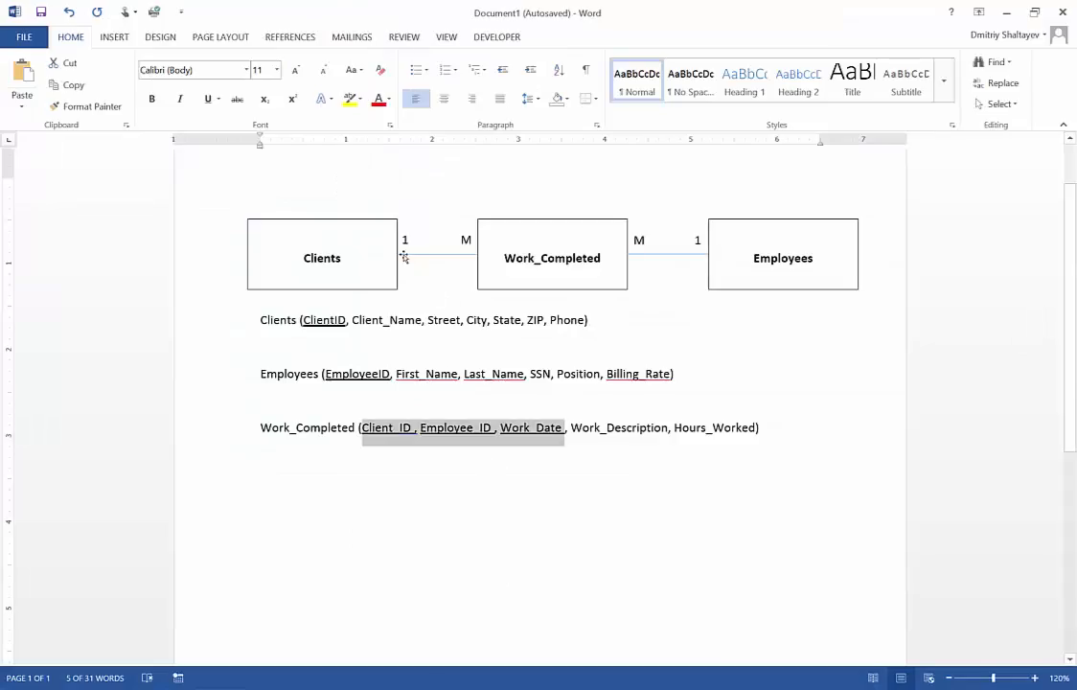